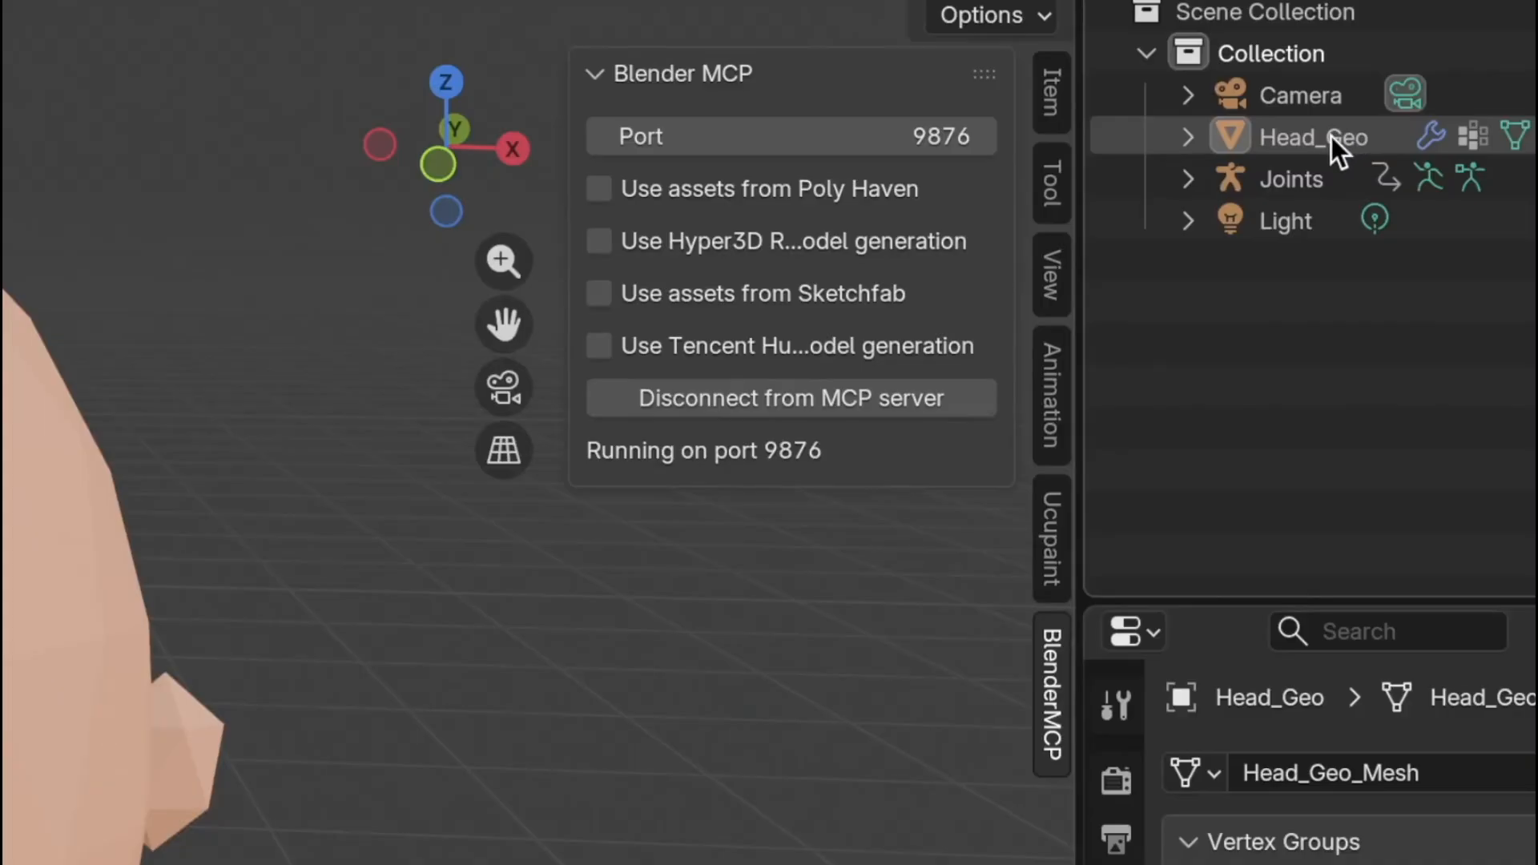
Step: Export Head_Geo together with Joints as an FBX file, then switch to Roblox Studio and inspect the head in the import preview
shift+click(1306, 180)
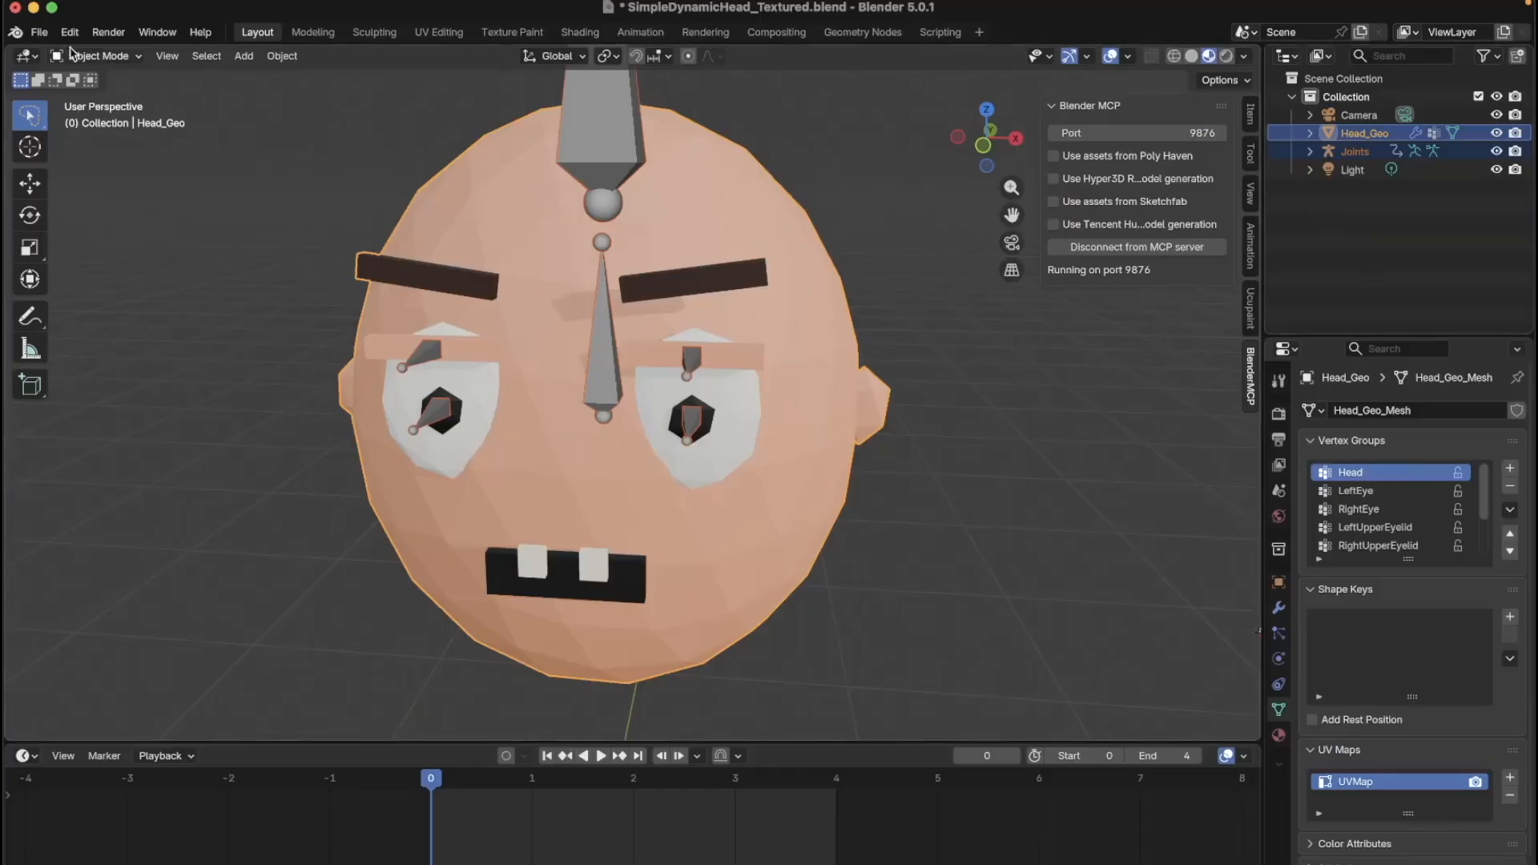
click(38, 32)
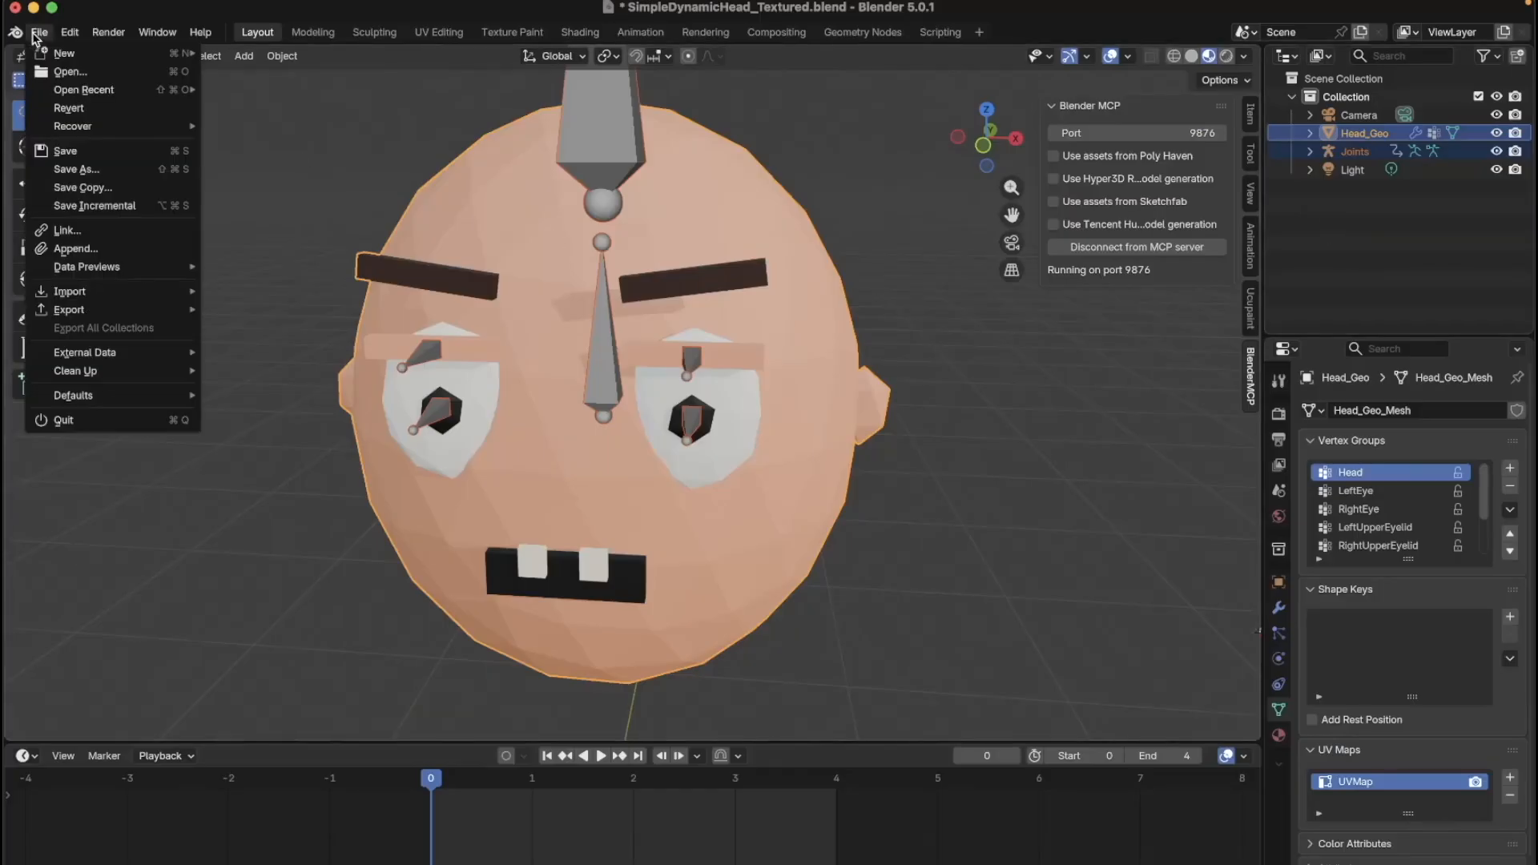
mouse_move(56, 310)
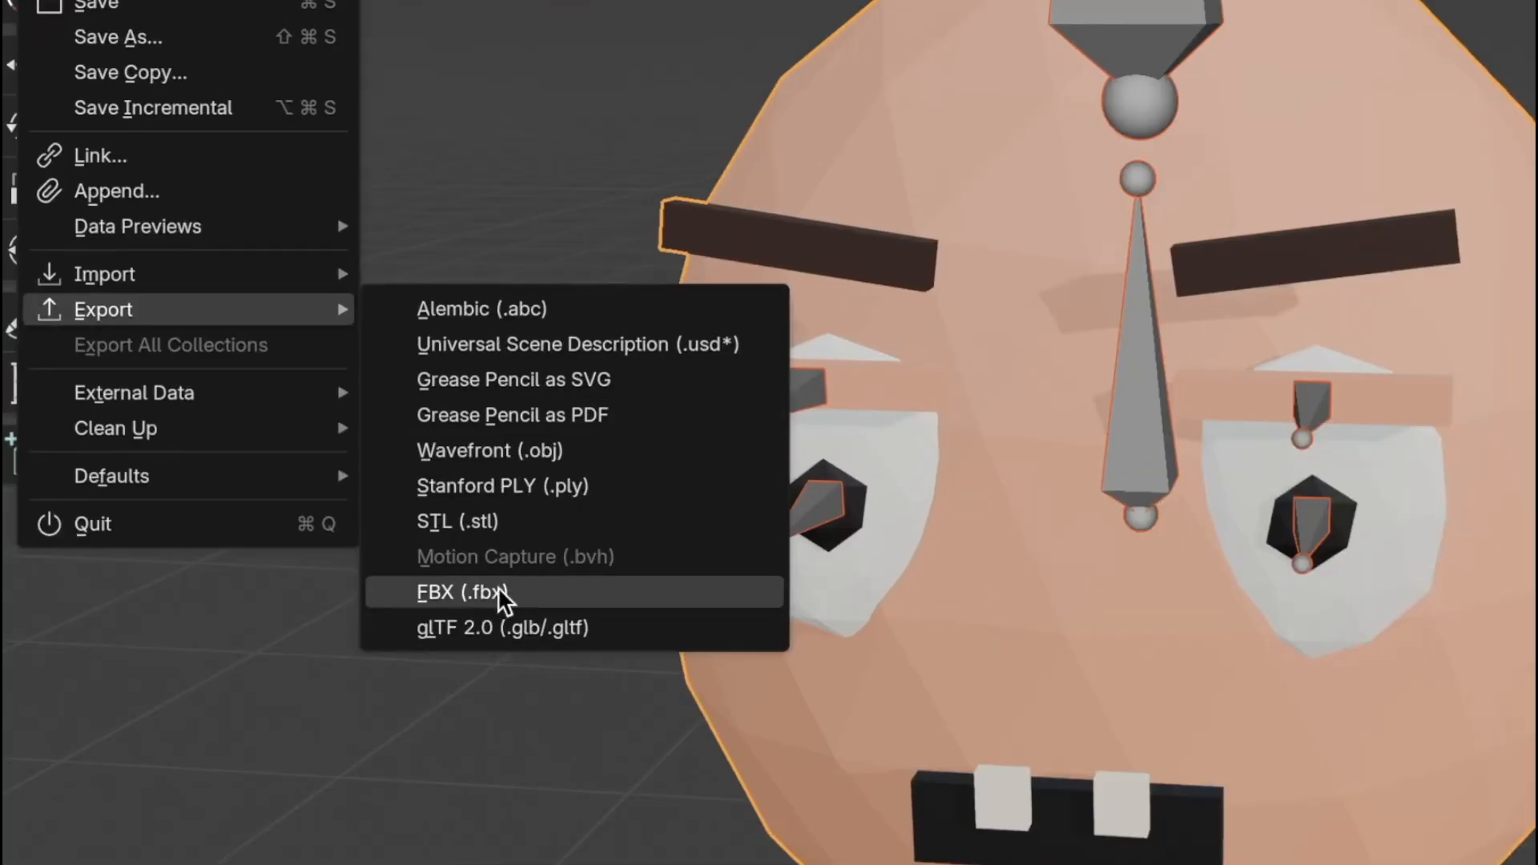
click(325, 462)
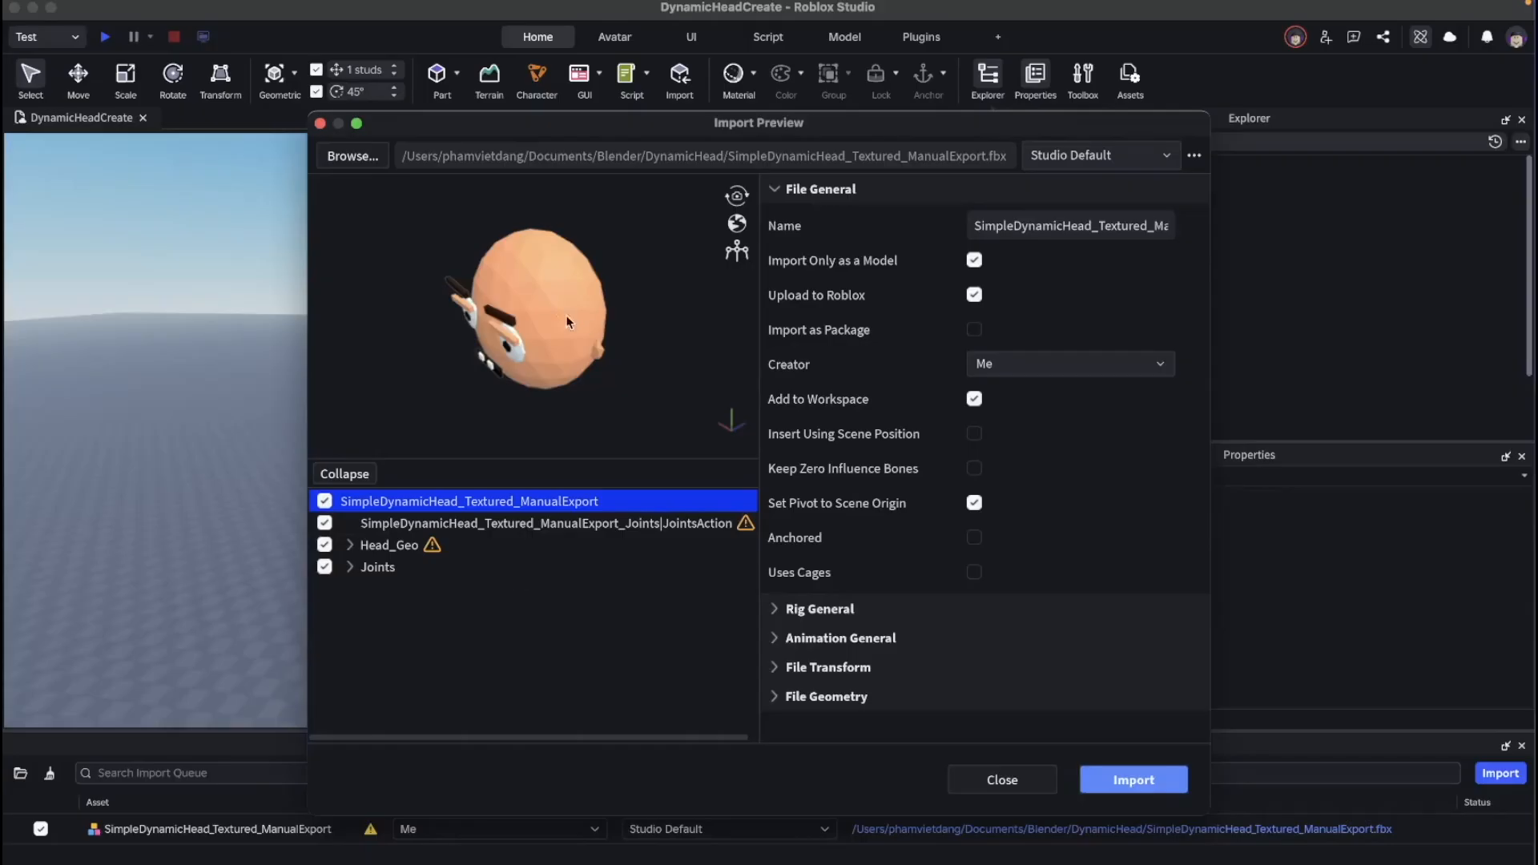
mouse_move(567, 319)
mouse_down()
mouse_move(564, 344)
mouse_move(588, 301)
mouse_move(580, 336)
mouse_up()
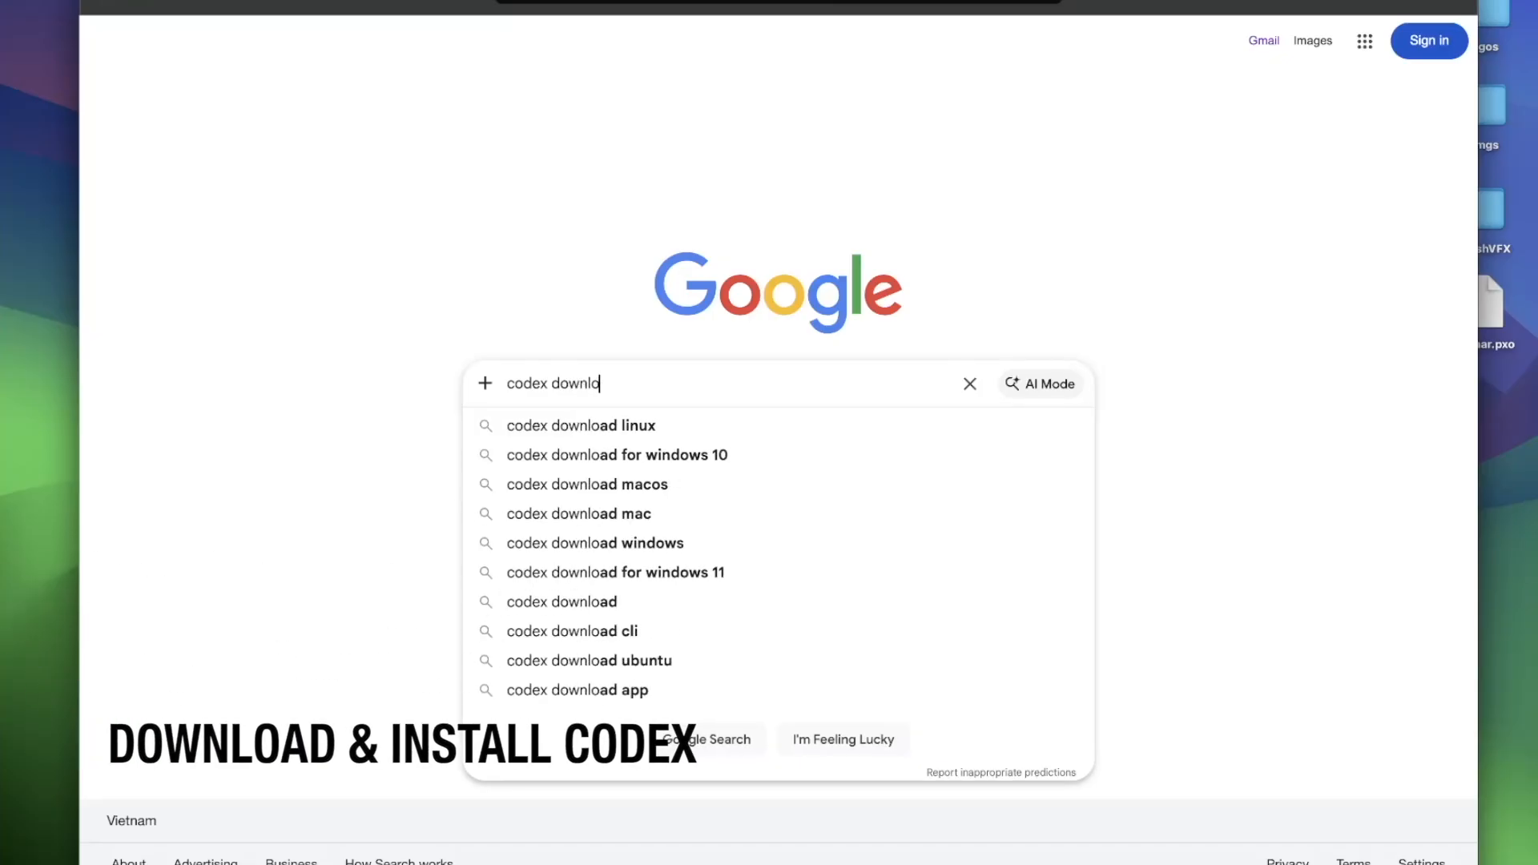
Step: Search Google for "codex download" and open the OpenAI Developers Codex app page to its download instructions
text(ad)
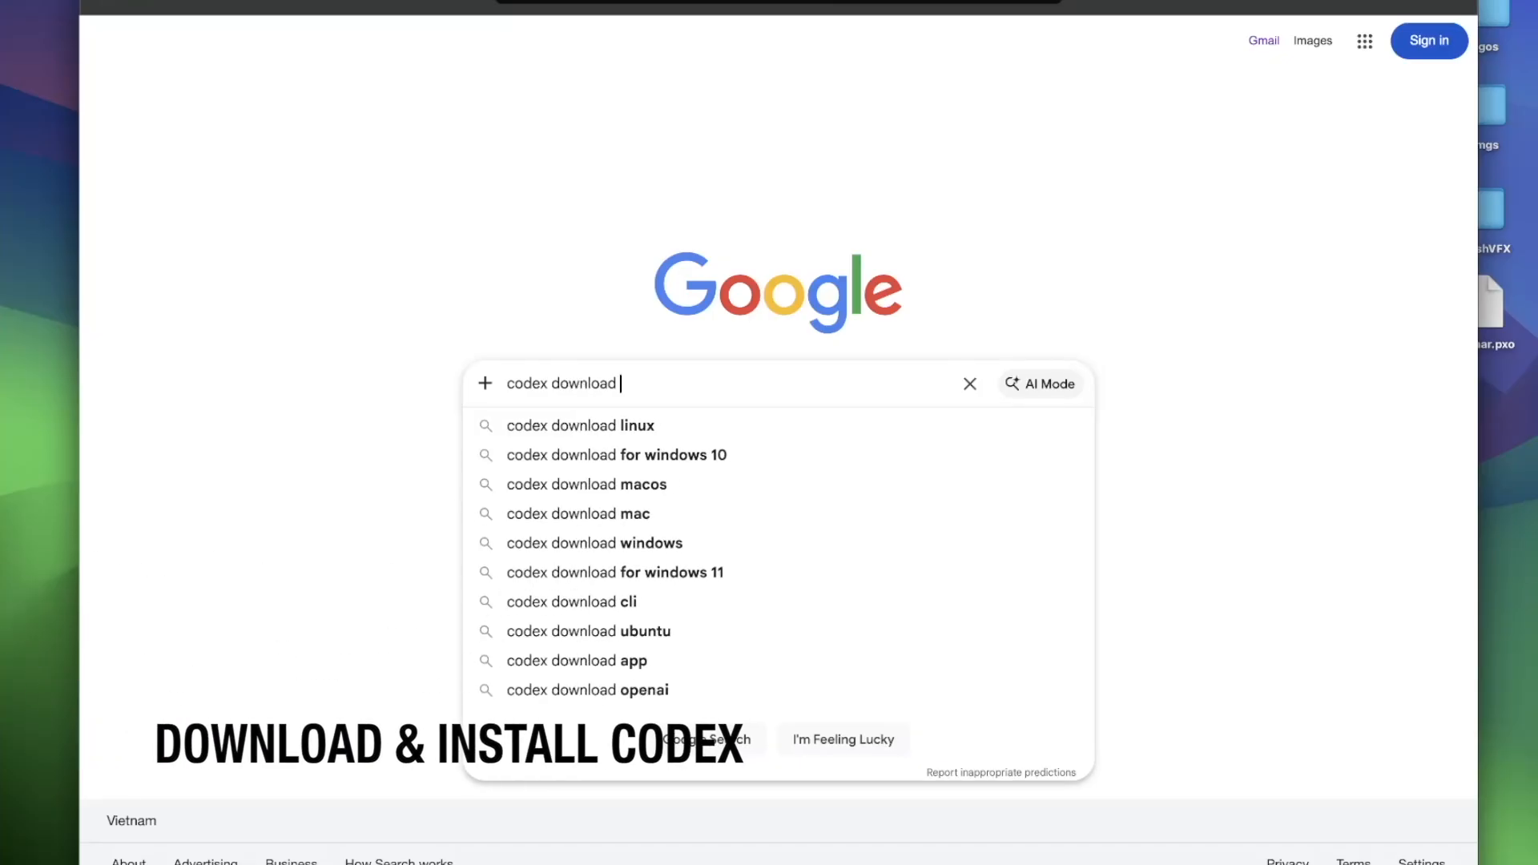
key(Return)
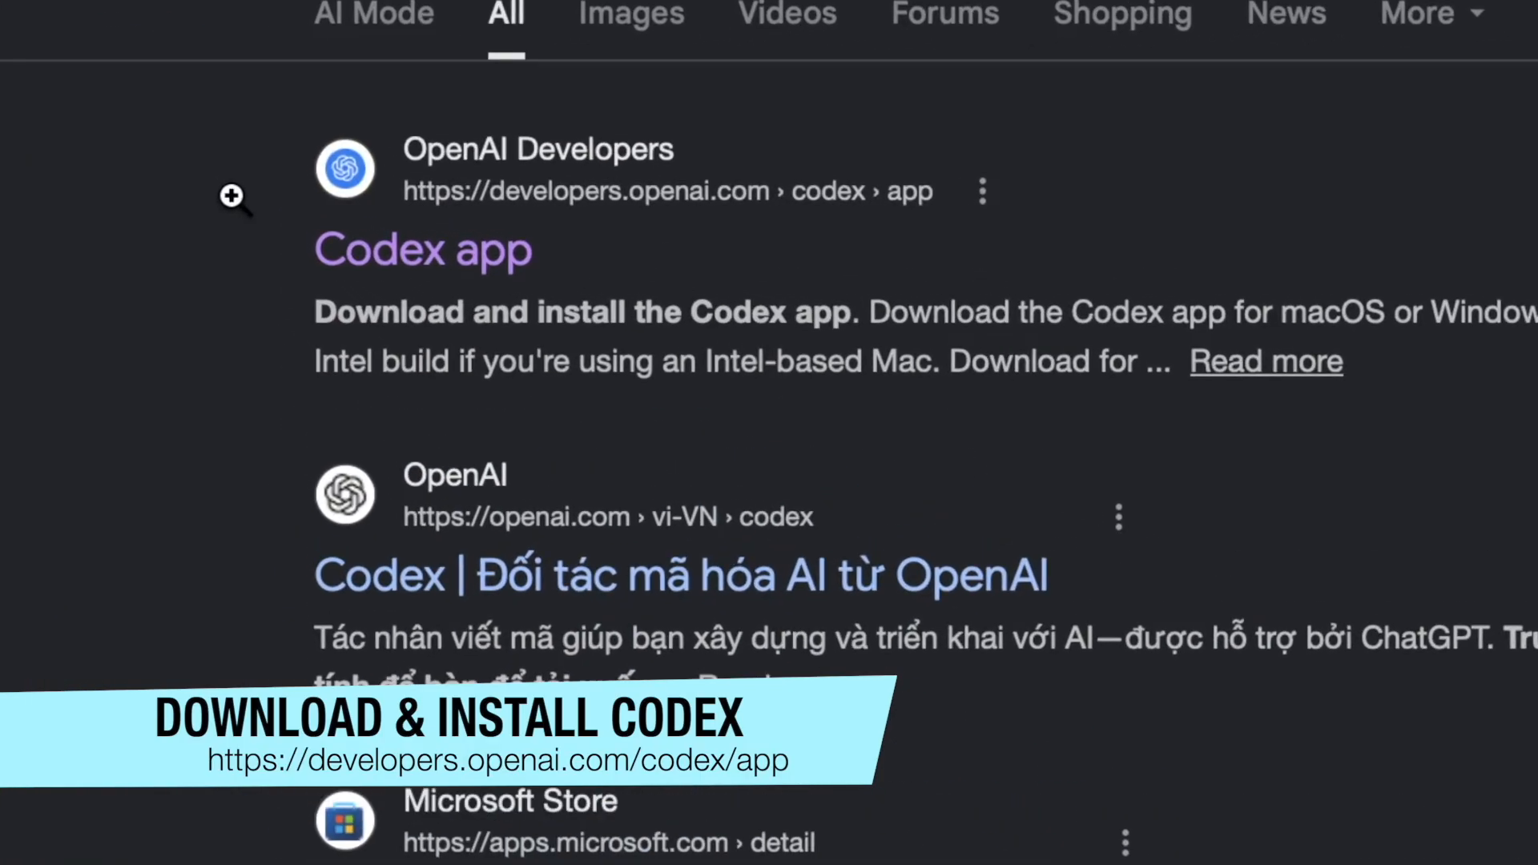
click(493, 266)
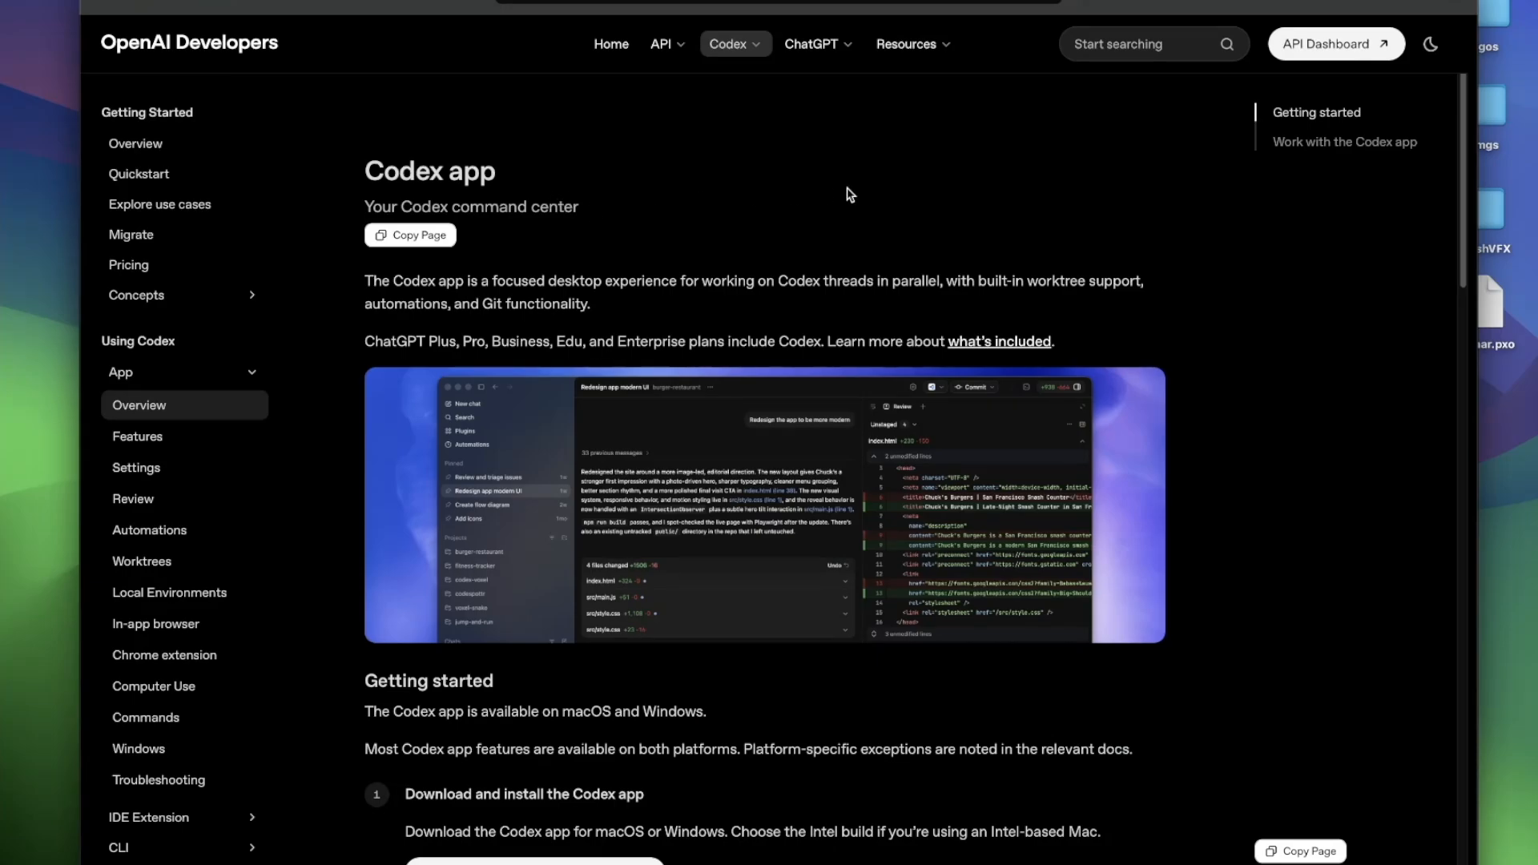
scroll(849, 194, down, 7)
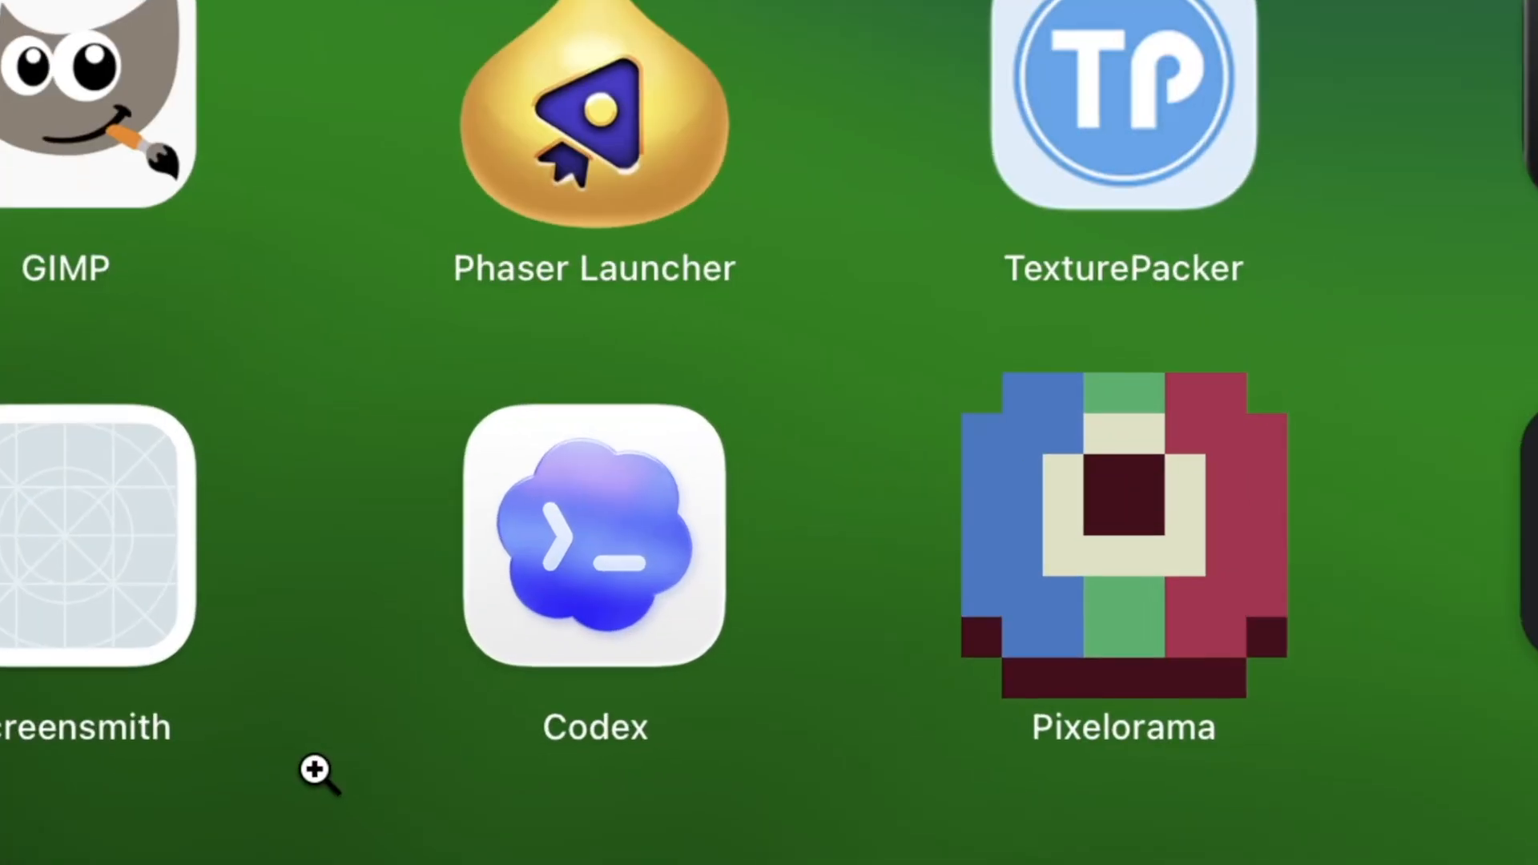
Step: Switch to Codex and start adding a new server in its MCP servers settings
click(608, 592)
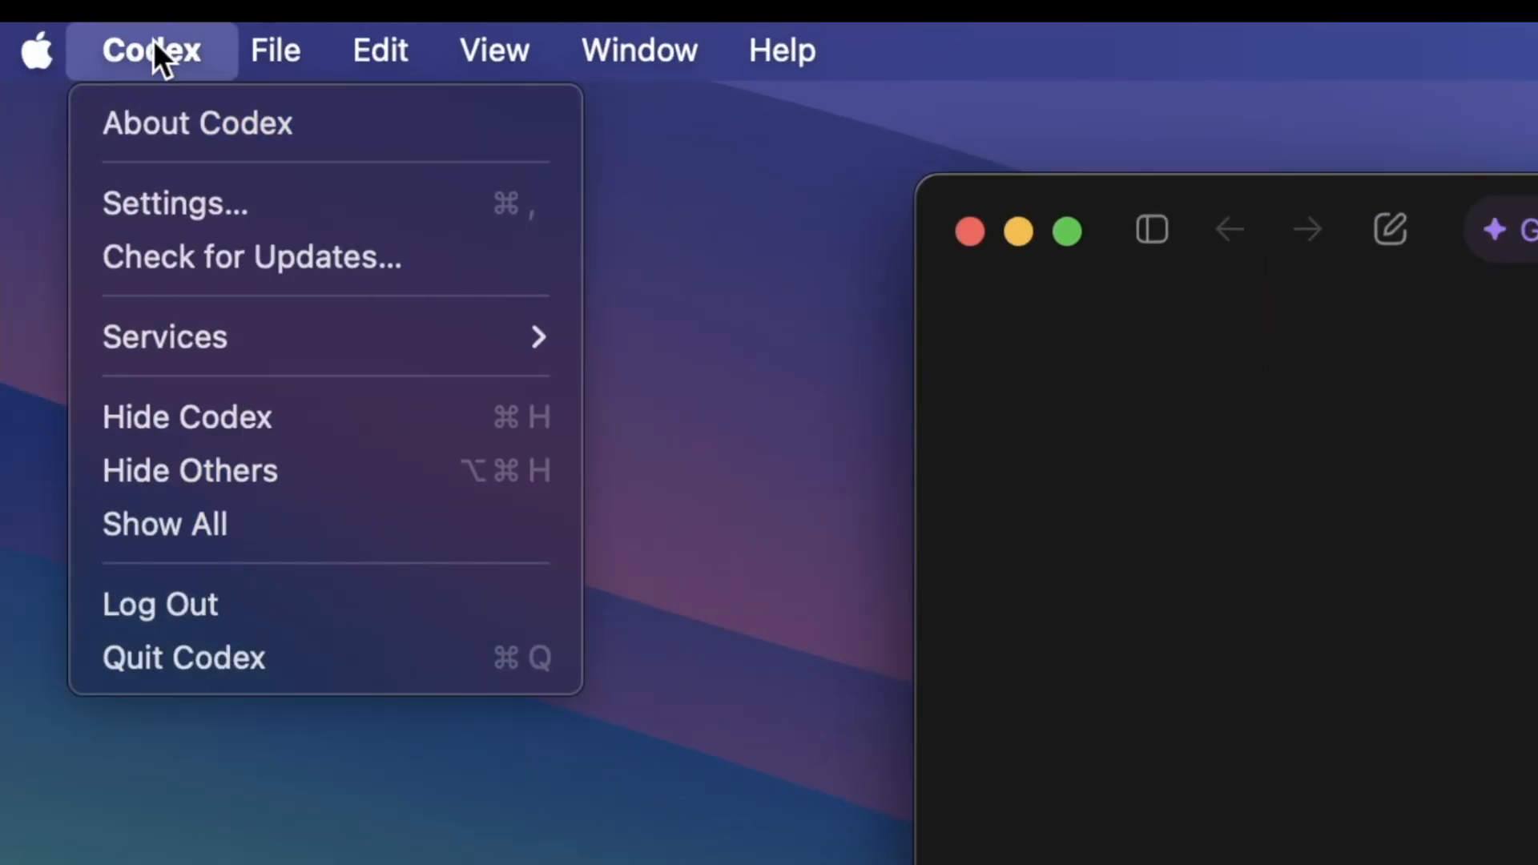
click(192, 206)
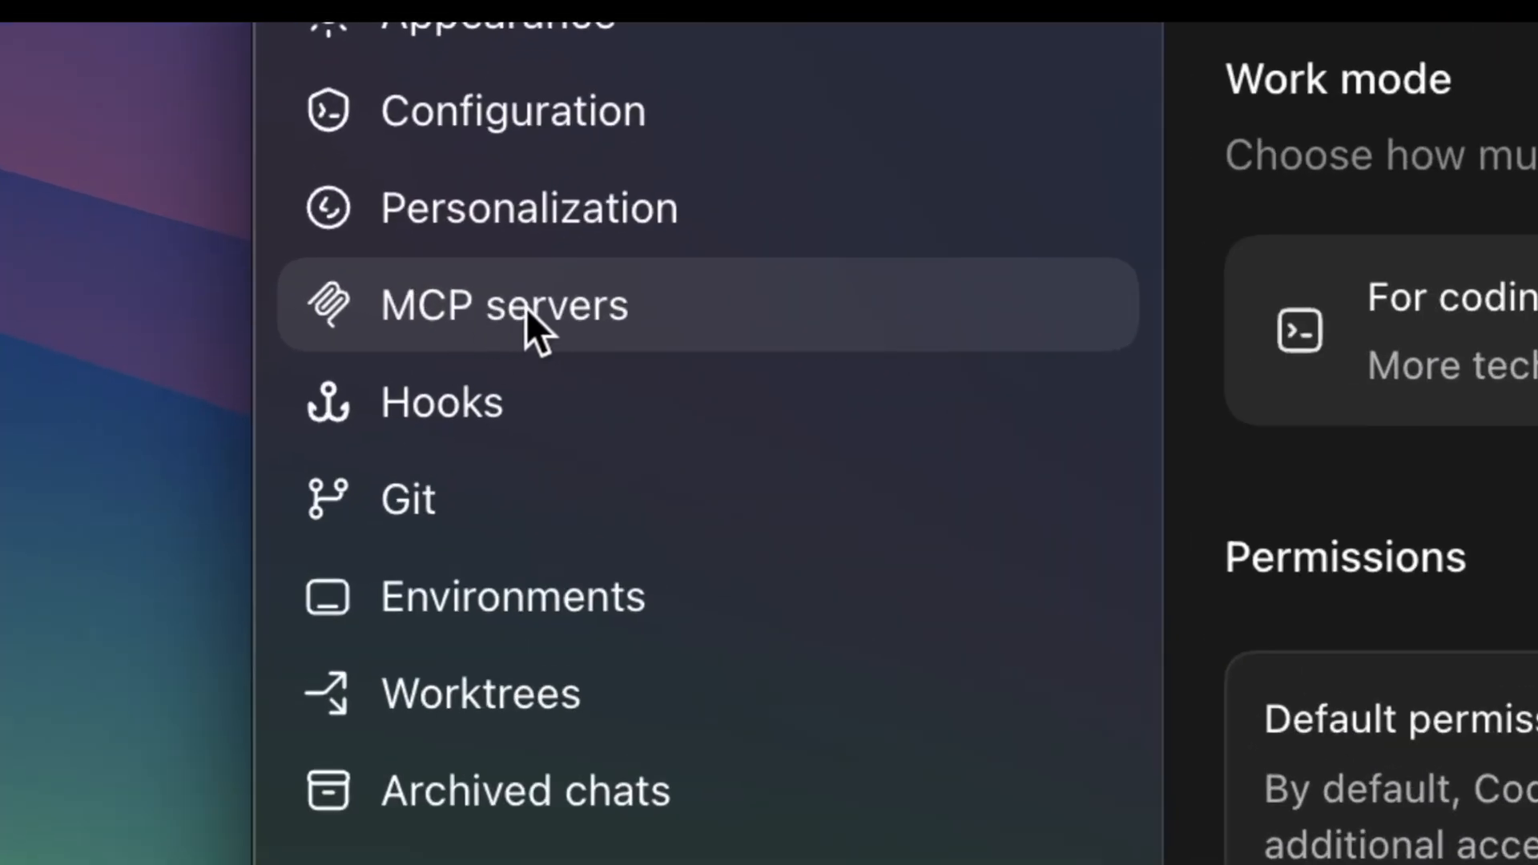
click(526, 307)
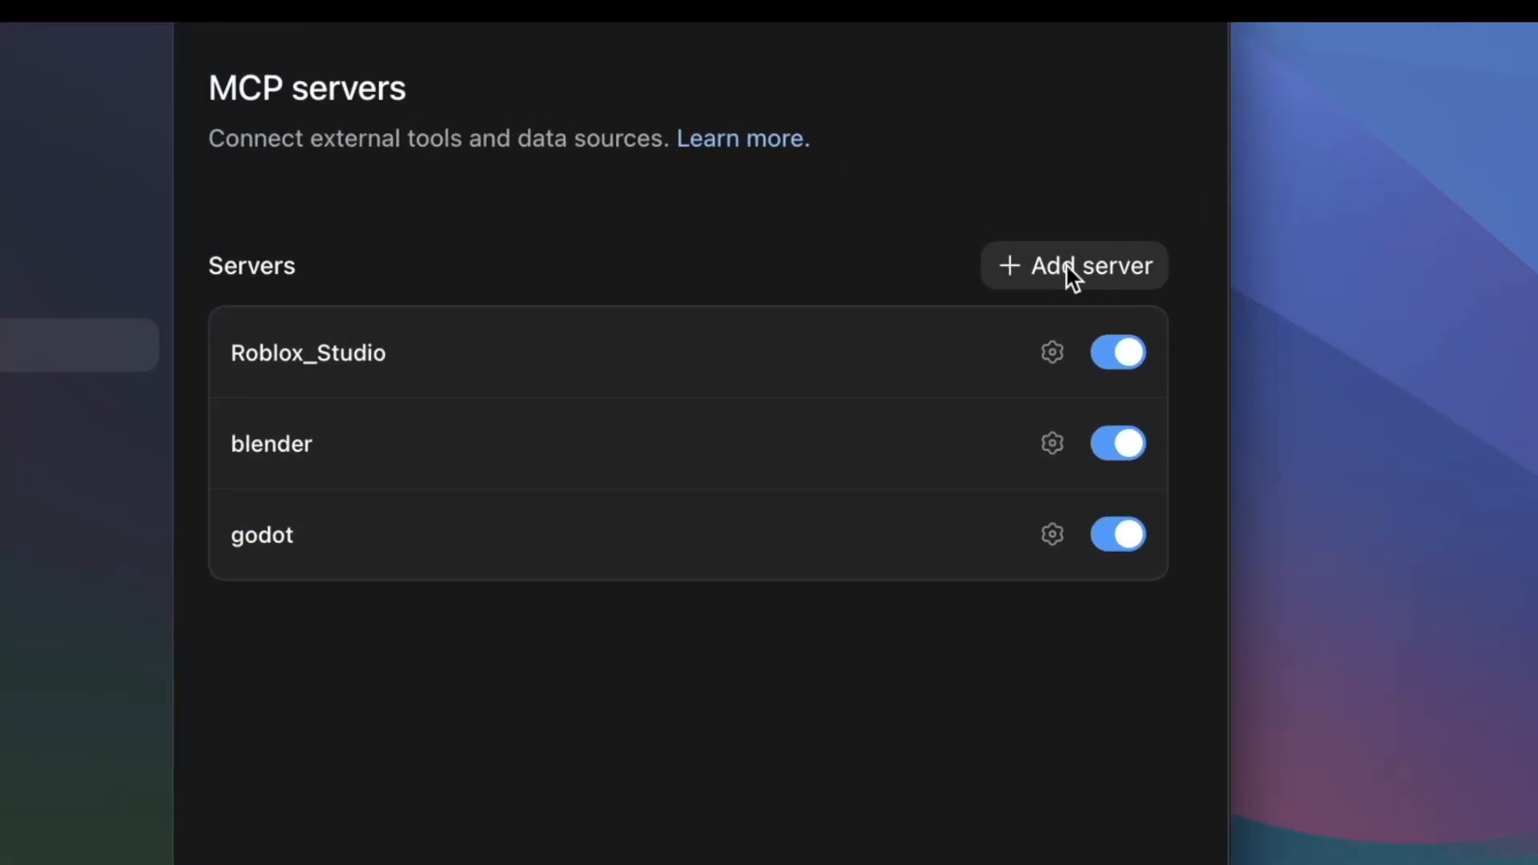
click(1067, 267)
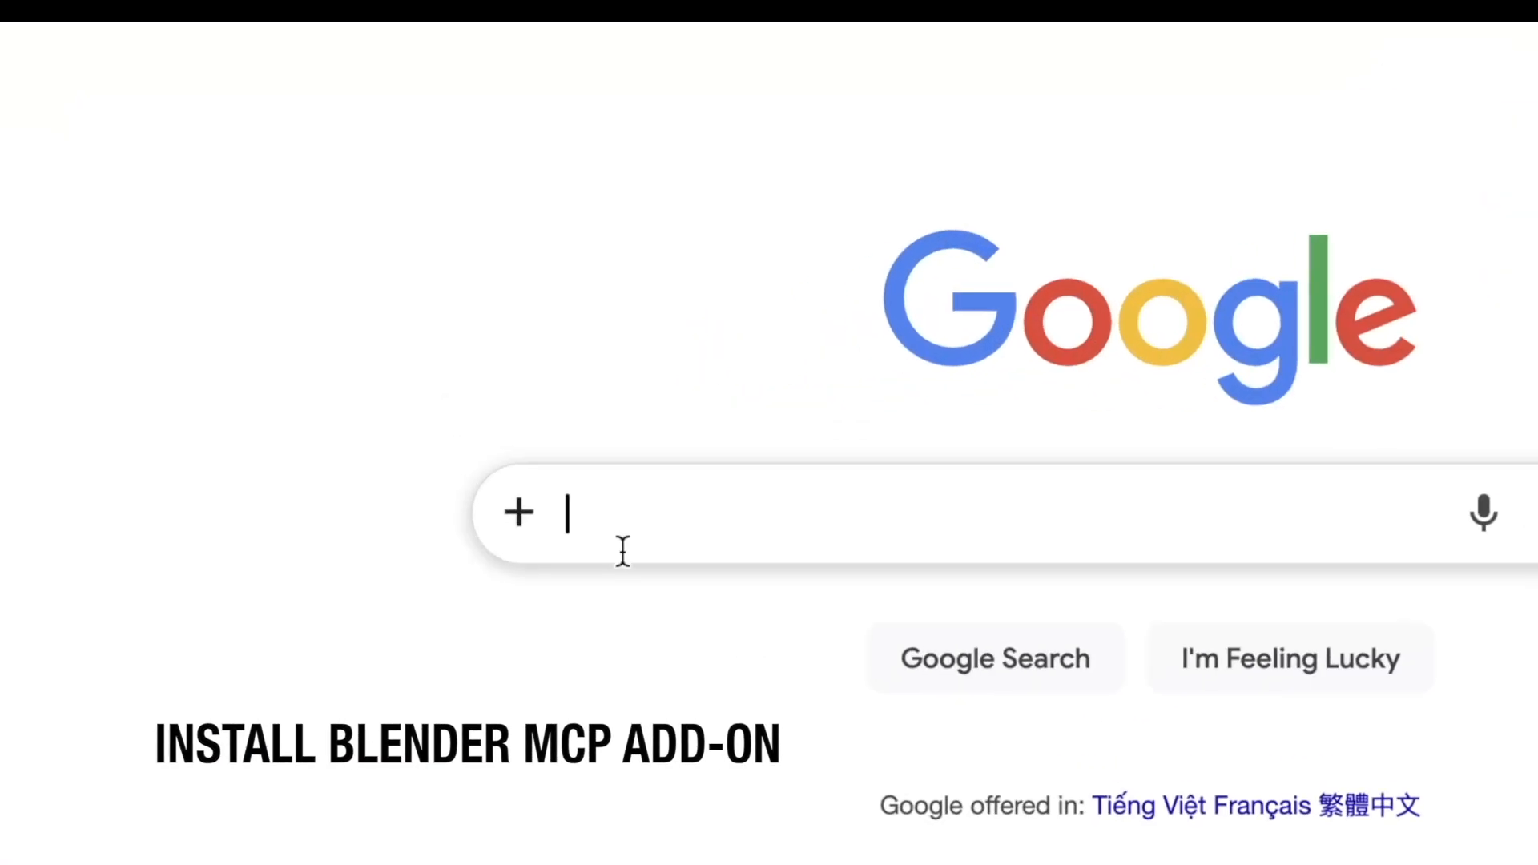
Step: Search Google for "blender mcp github" and open the blender-mcp repository on GitHub
text(blender mcp github)
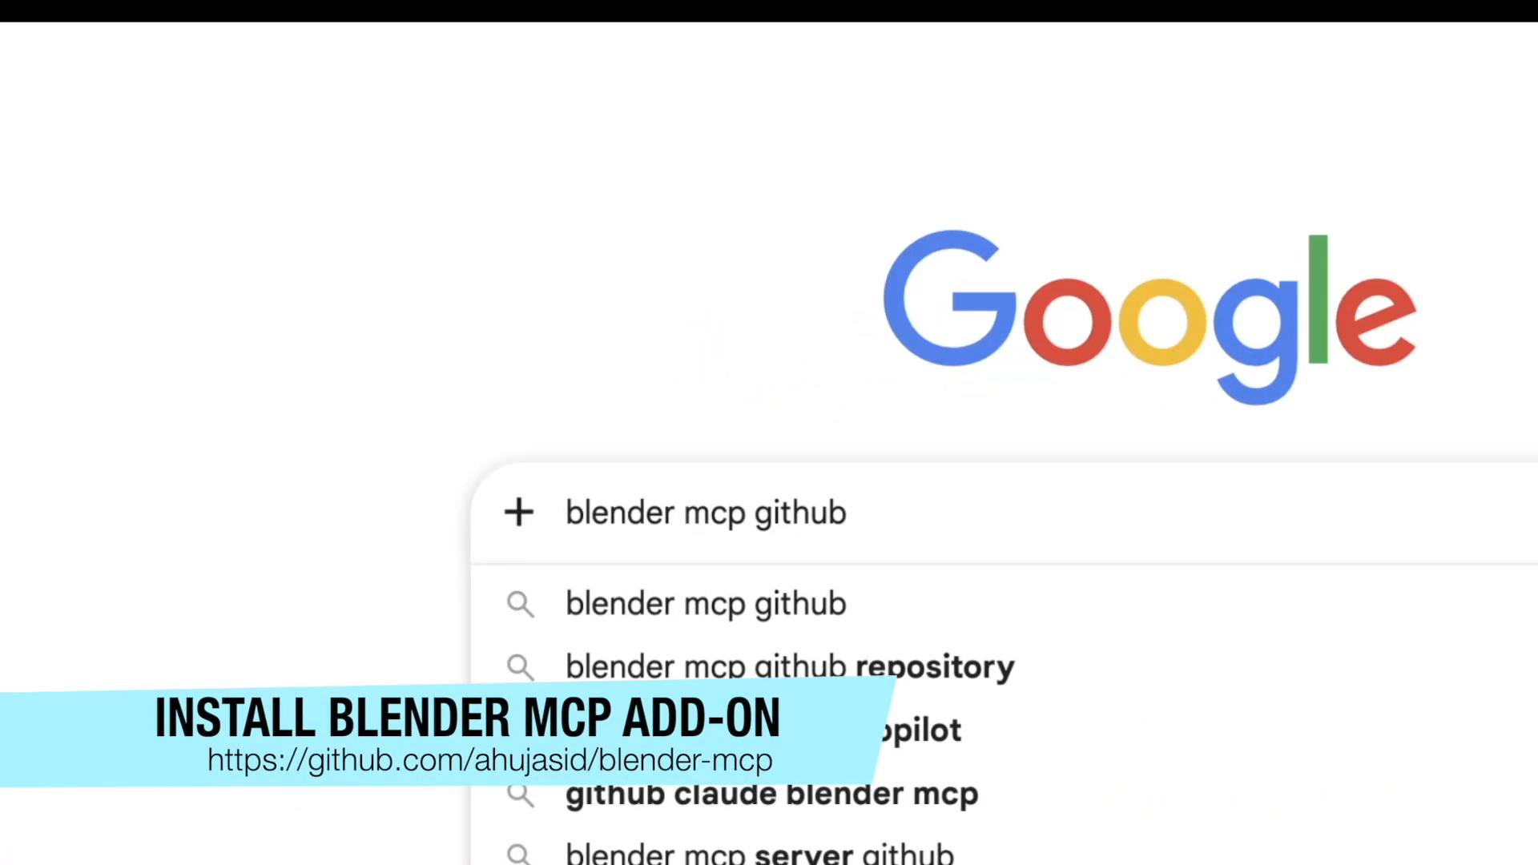
key(Return)
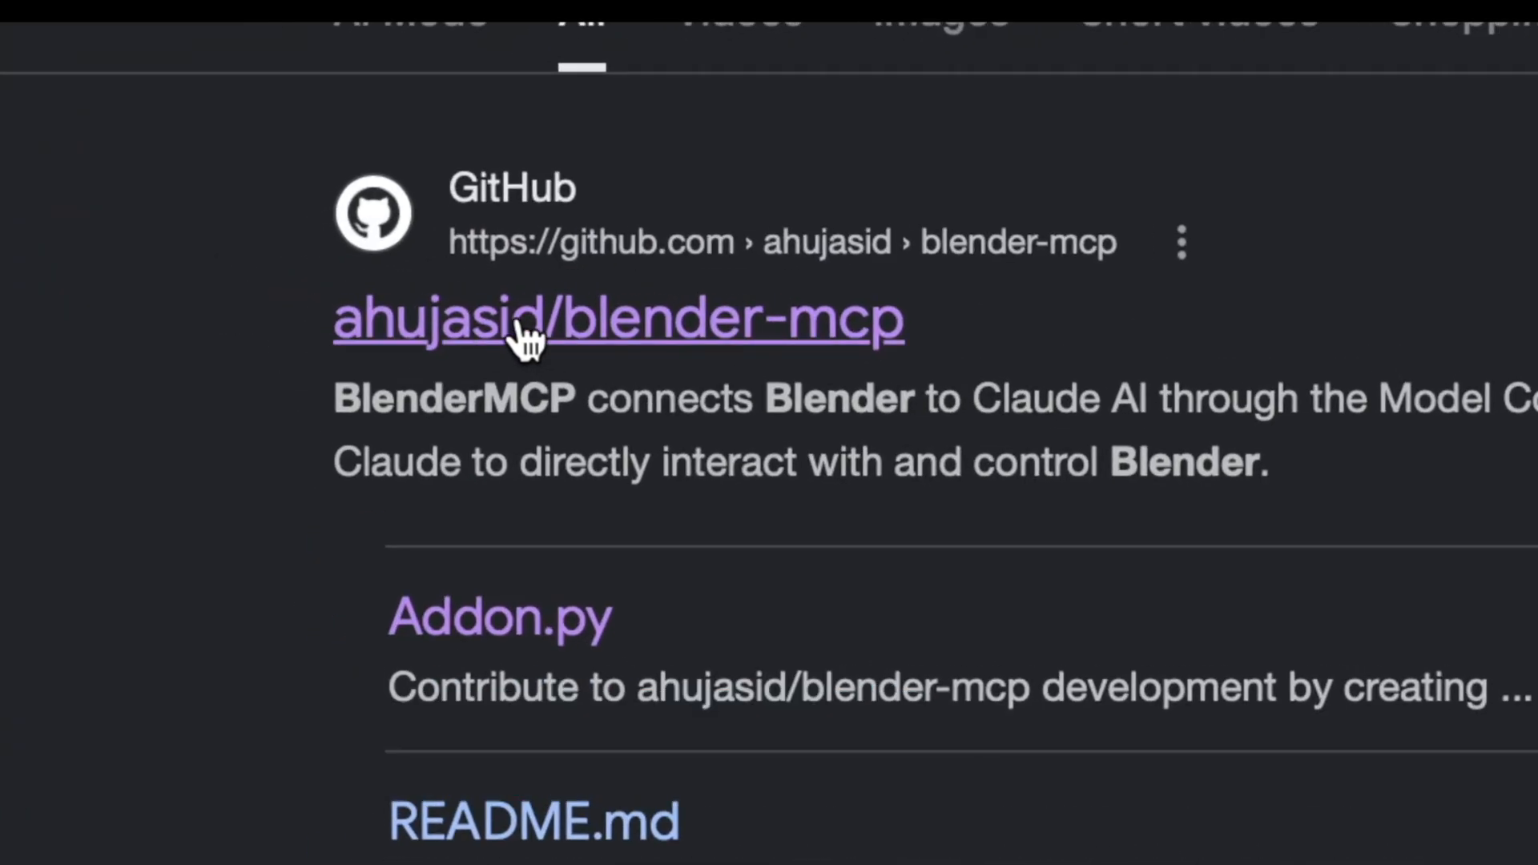
click(319, 287)
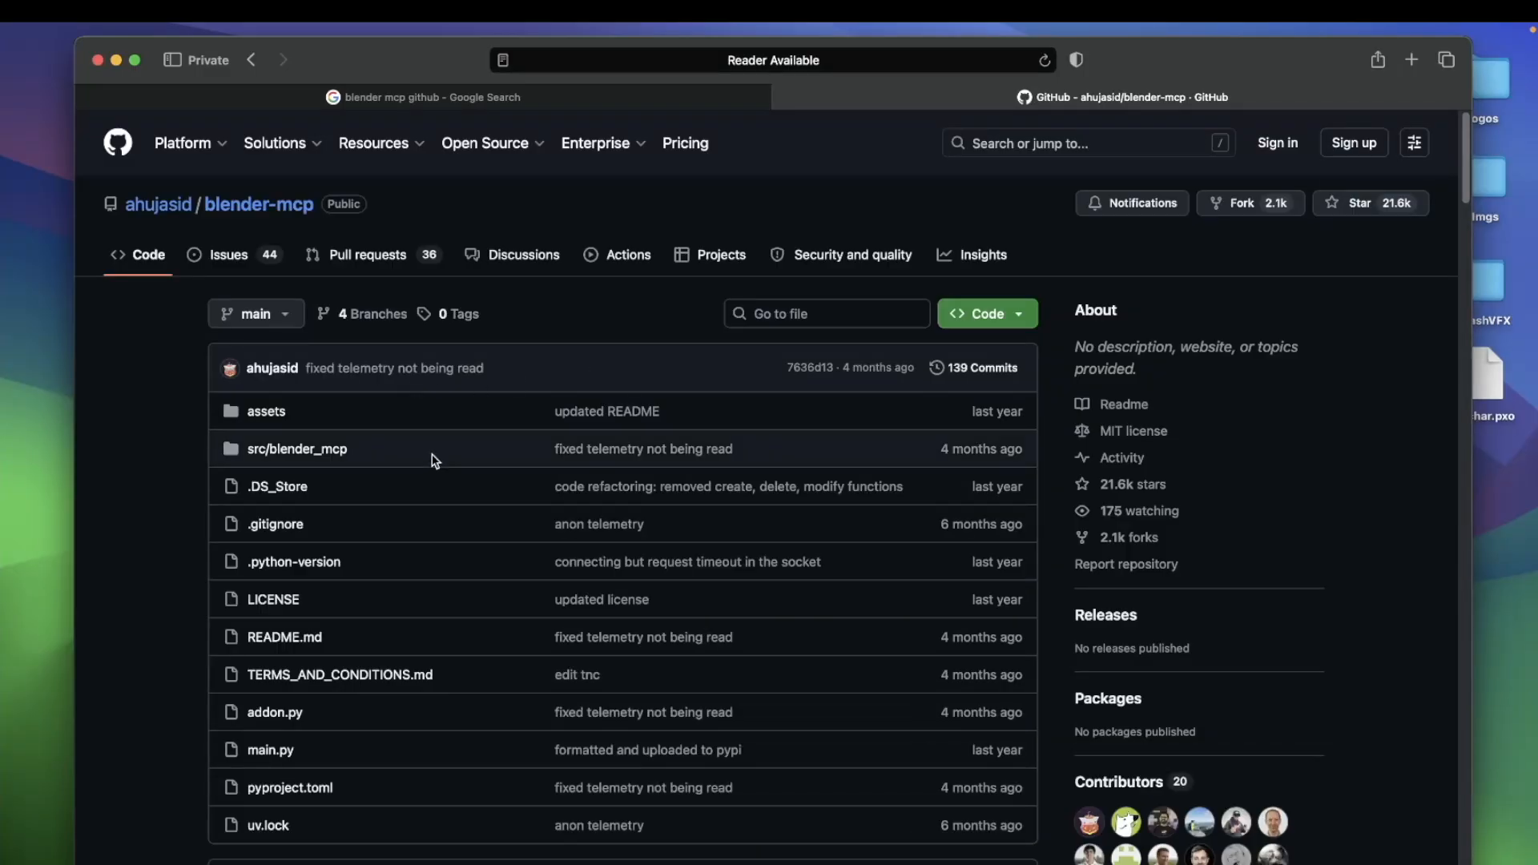
Step: Download the raw addon.py file from the blender-mcp repository and locate it in its download folder
scroll(423, 520, down, 2)
scroll(423, 521, down, 2)
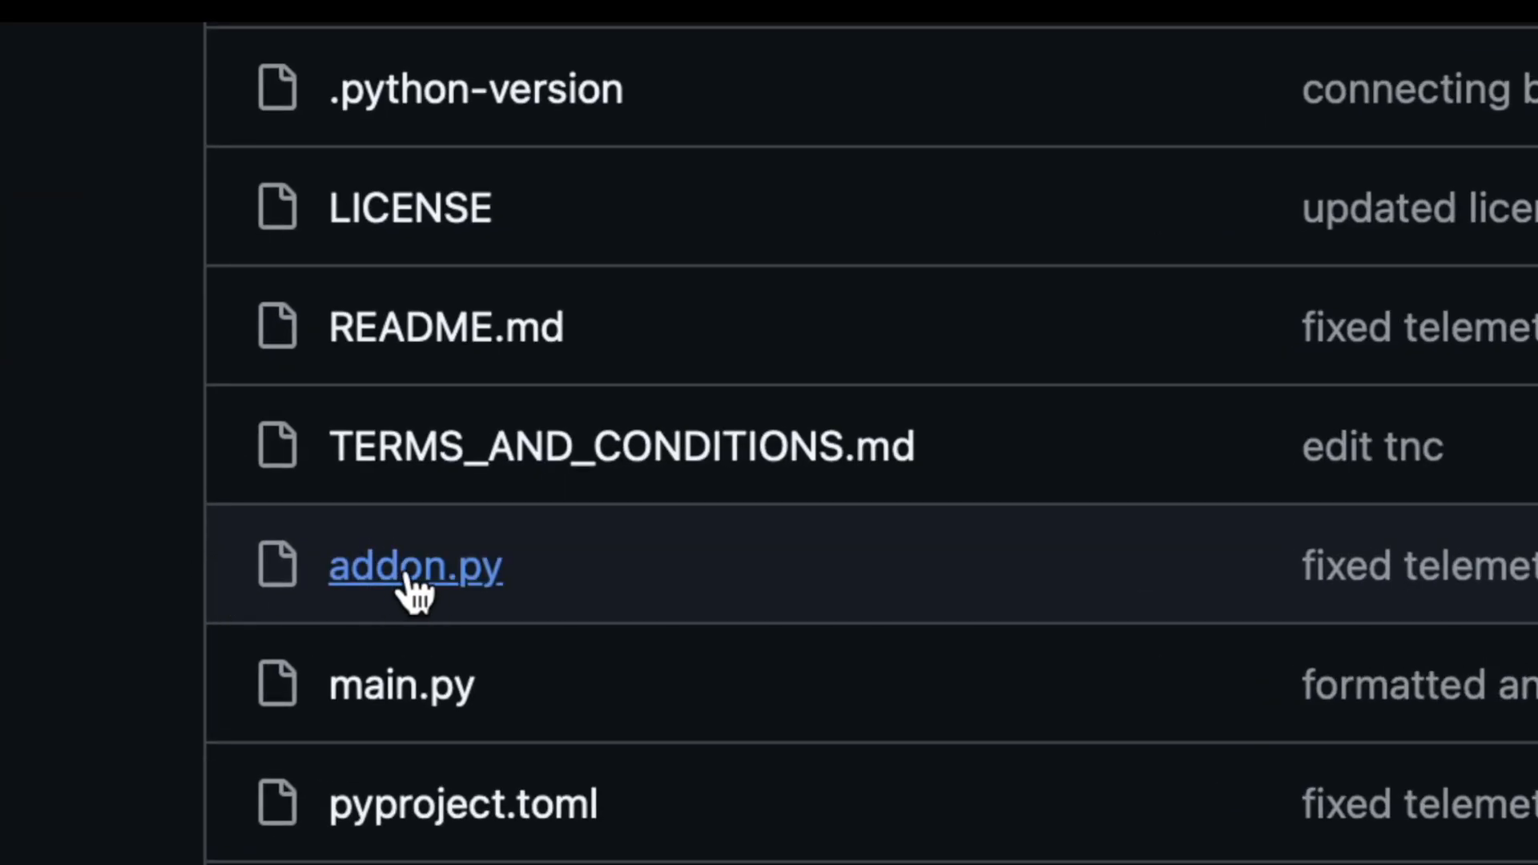
click(411, 572)
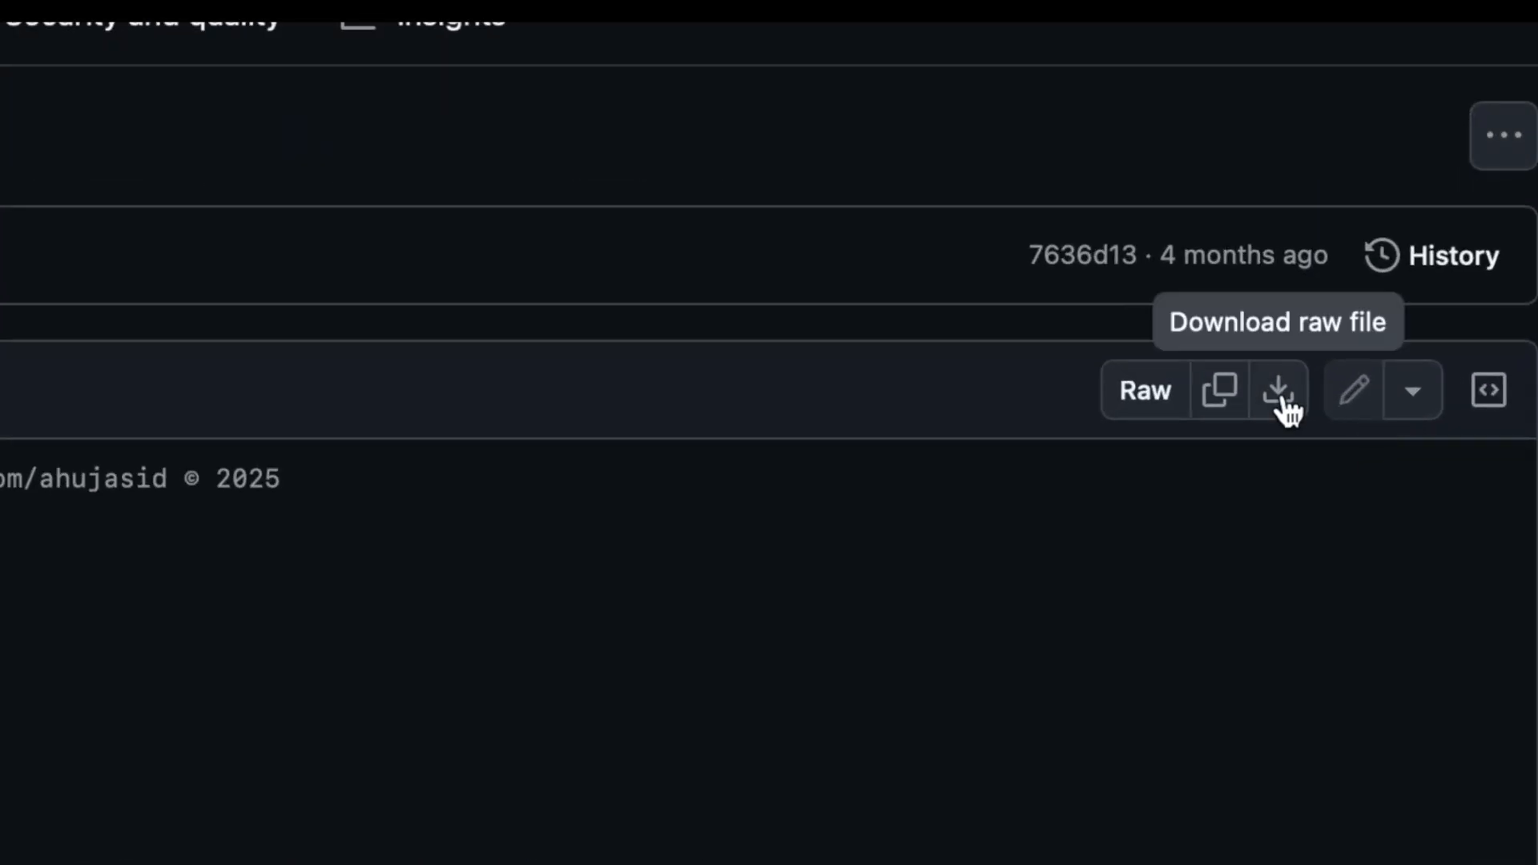
click(1334, 413)
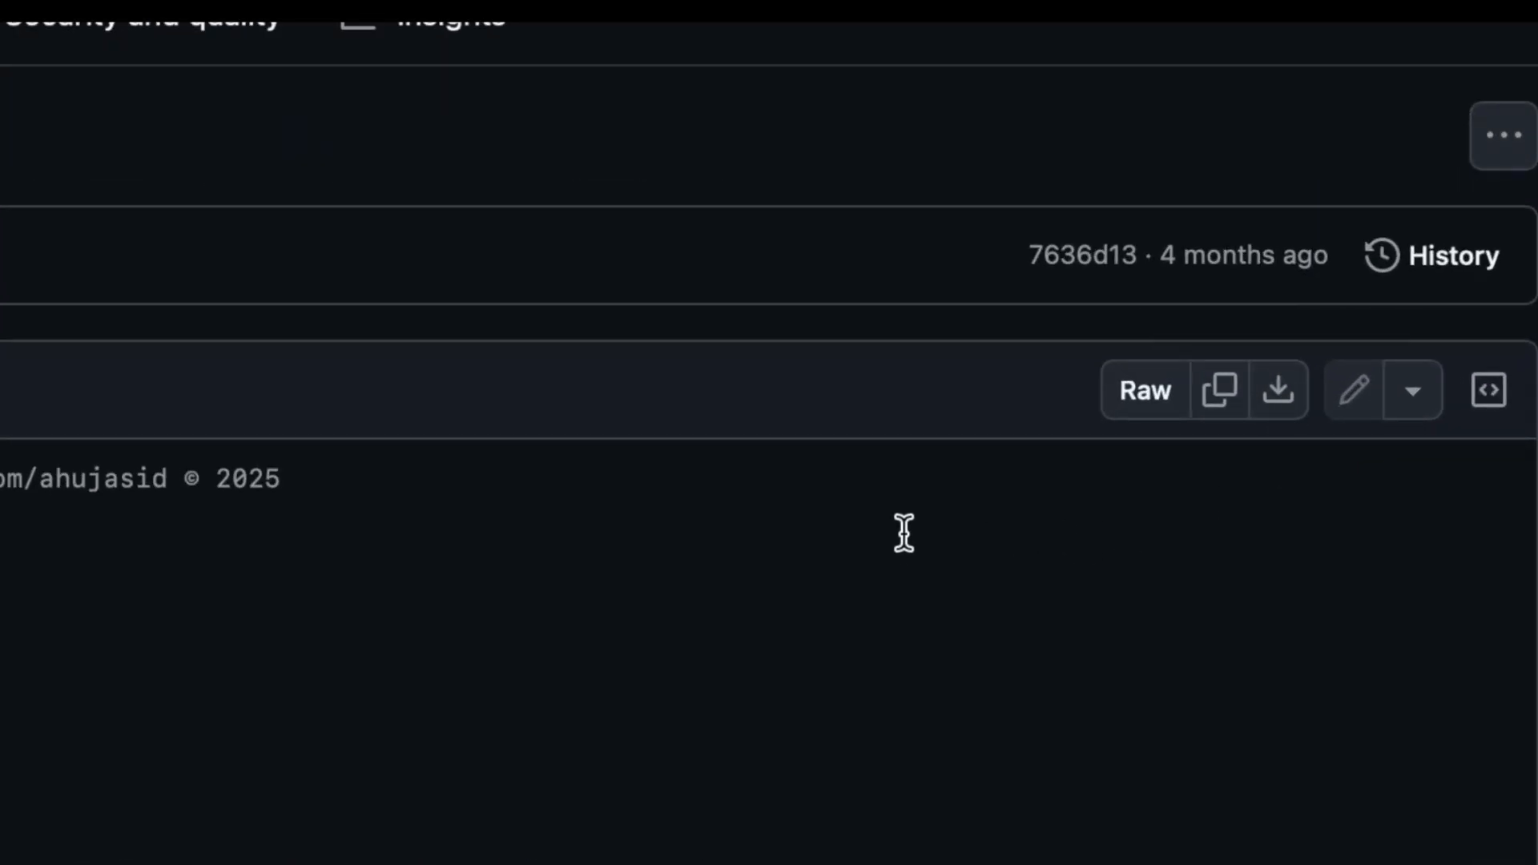
click(931, 553)
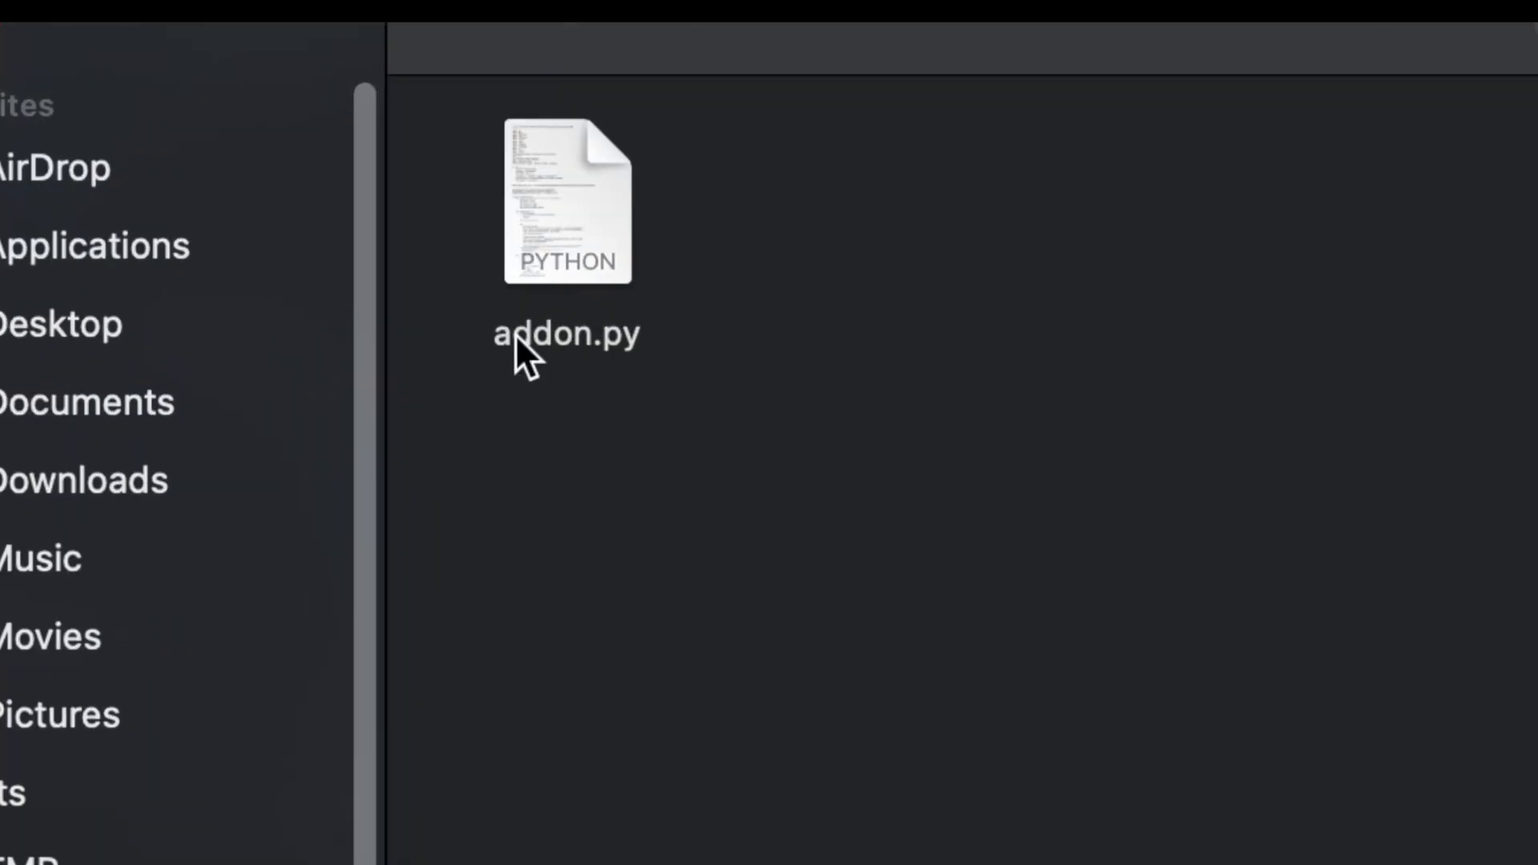
click(445, 237)
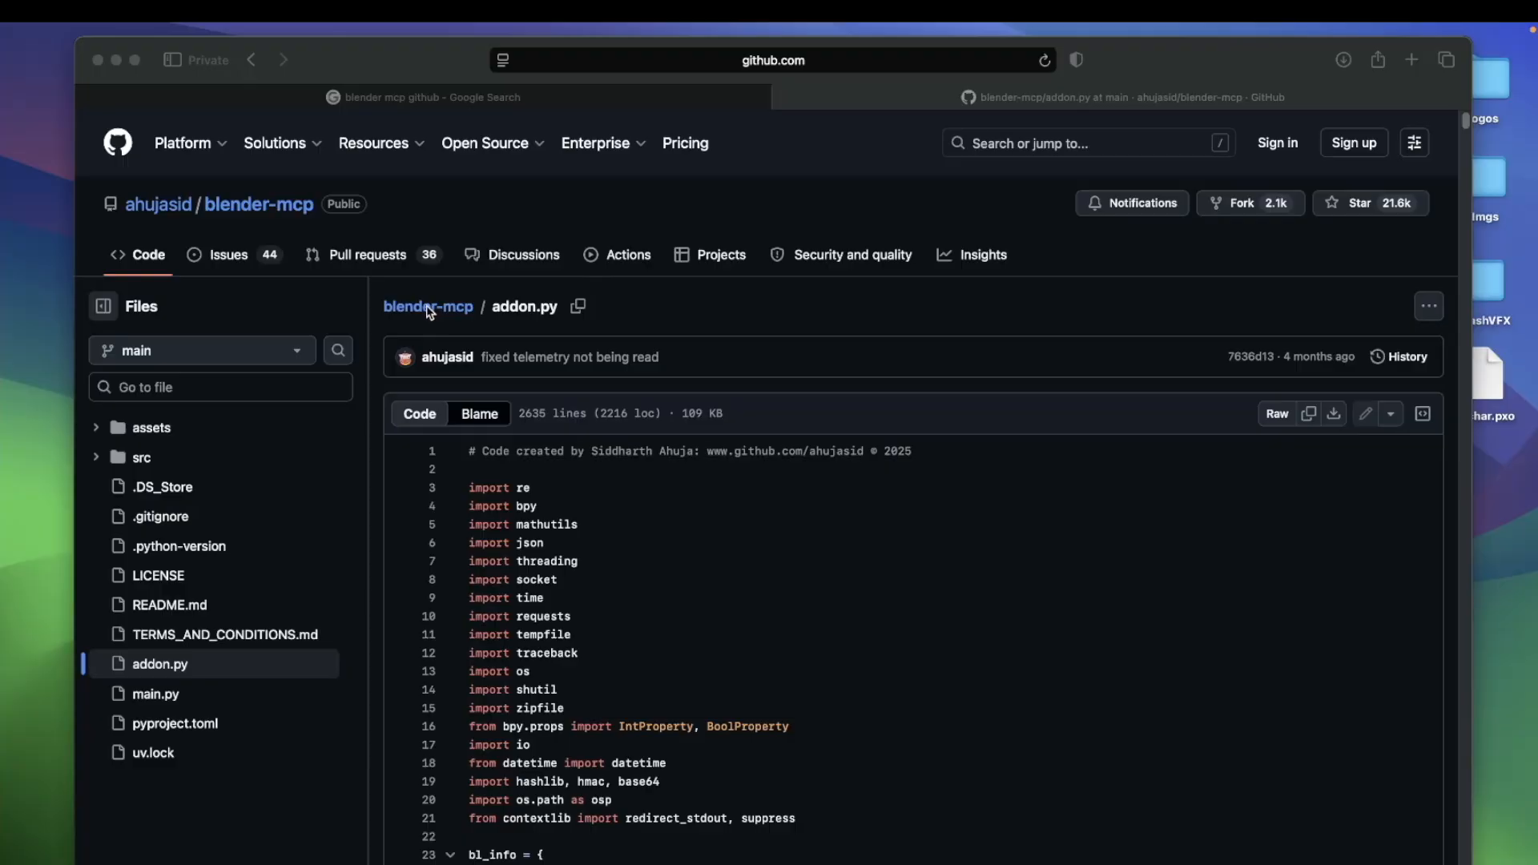
Step: Return to the blender-mcp repository's main page and read the README's installation prerequisites and the uv install commands for Mac and Windows
click(427, 306)
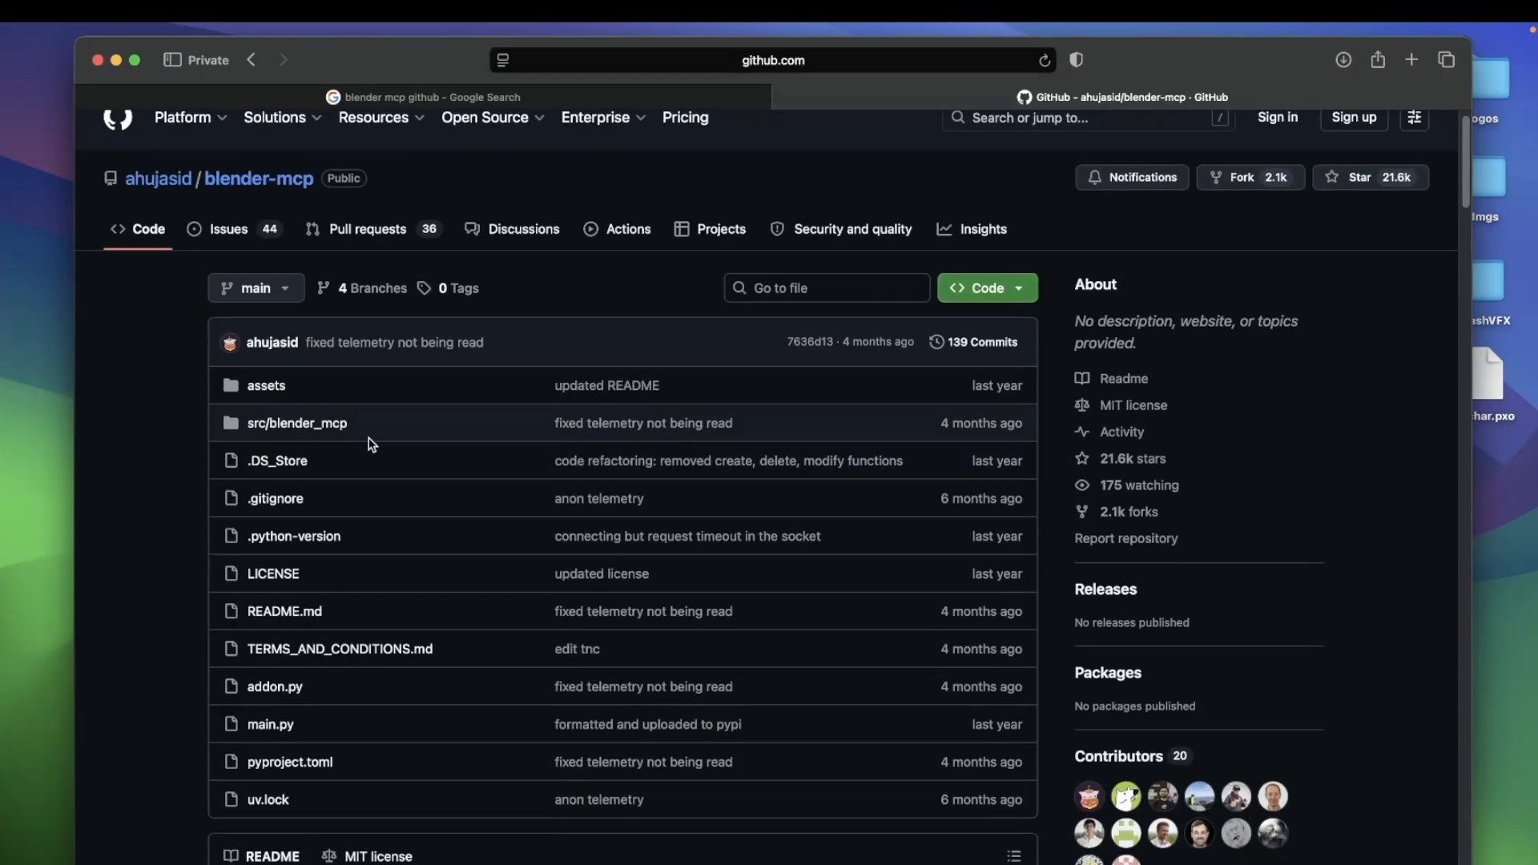
scroll(371, 440, down, 15)
scroll(371, 443, down, 10)
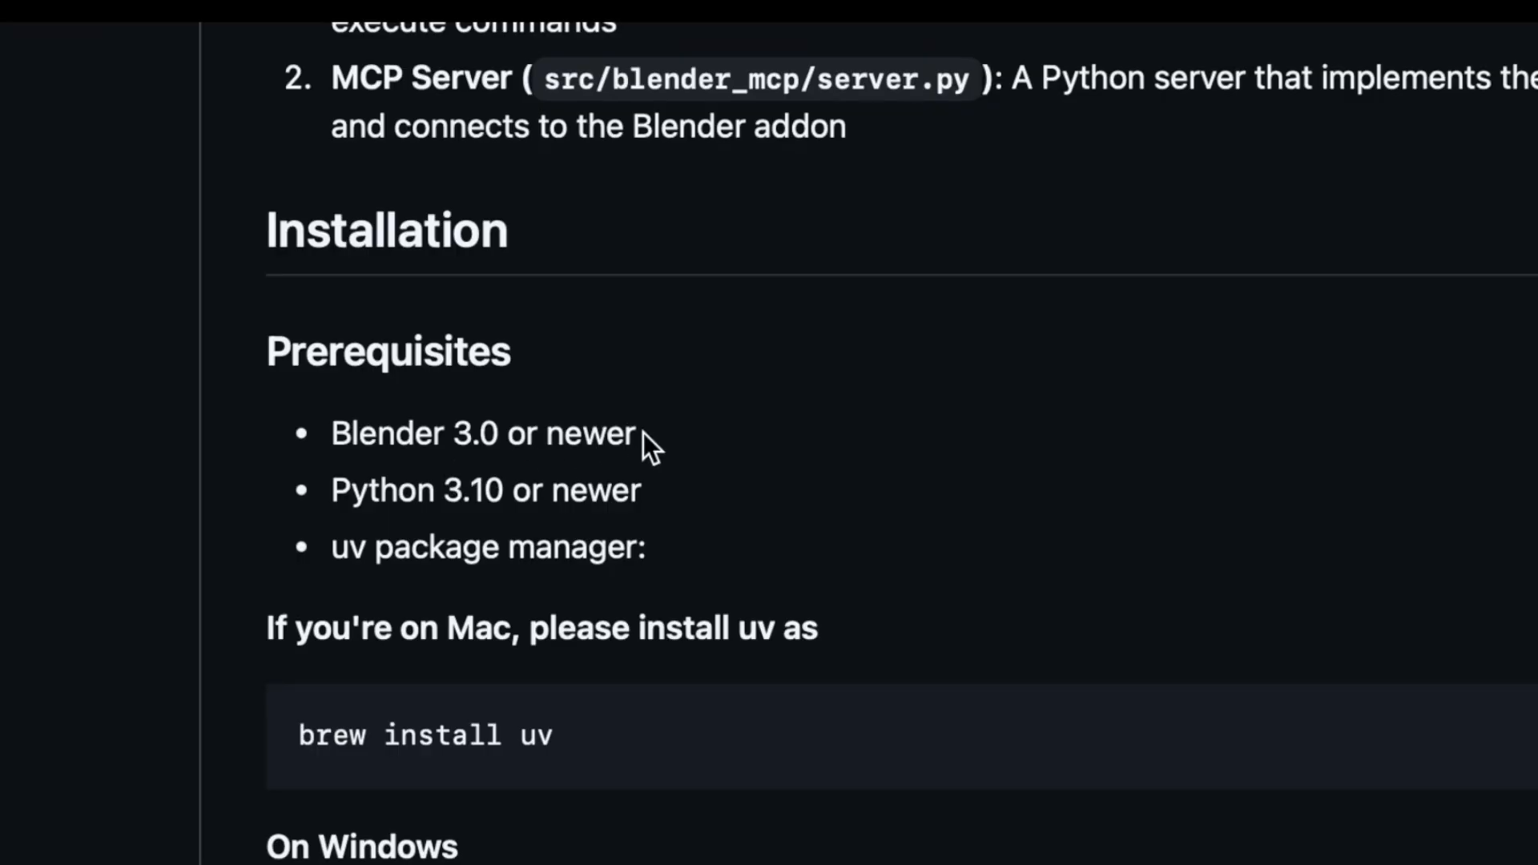
drag(643, 432, 320, 410)
drag(641, 485, 314, 480)
drag(669, 535, 757, 536)
scroll(752, 559, down, 5)
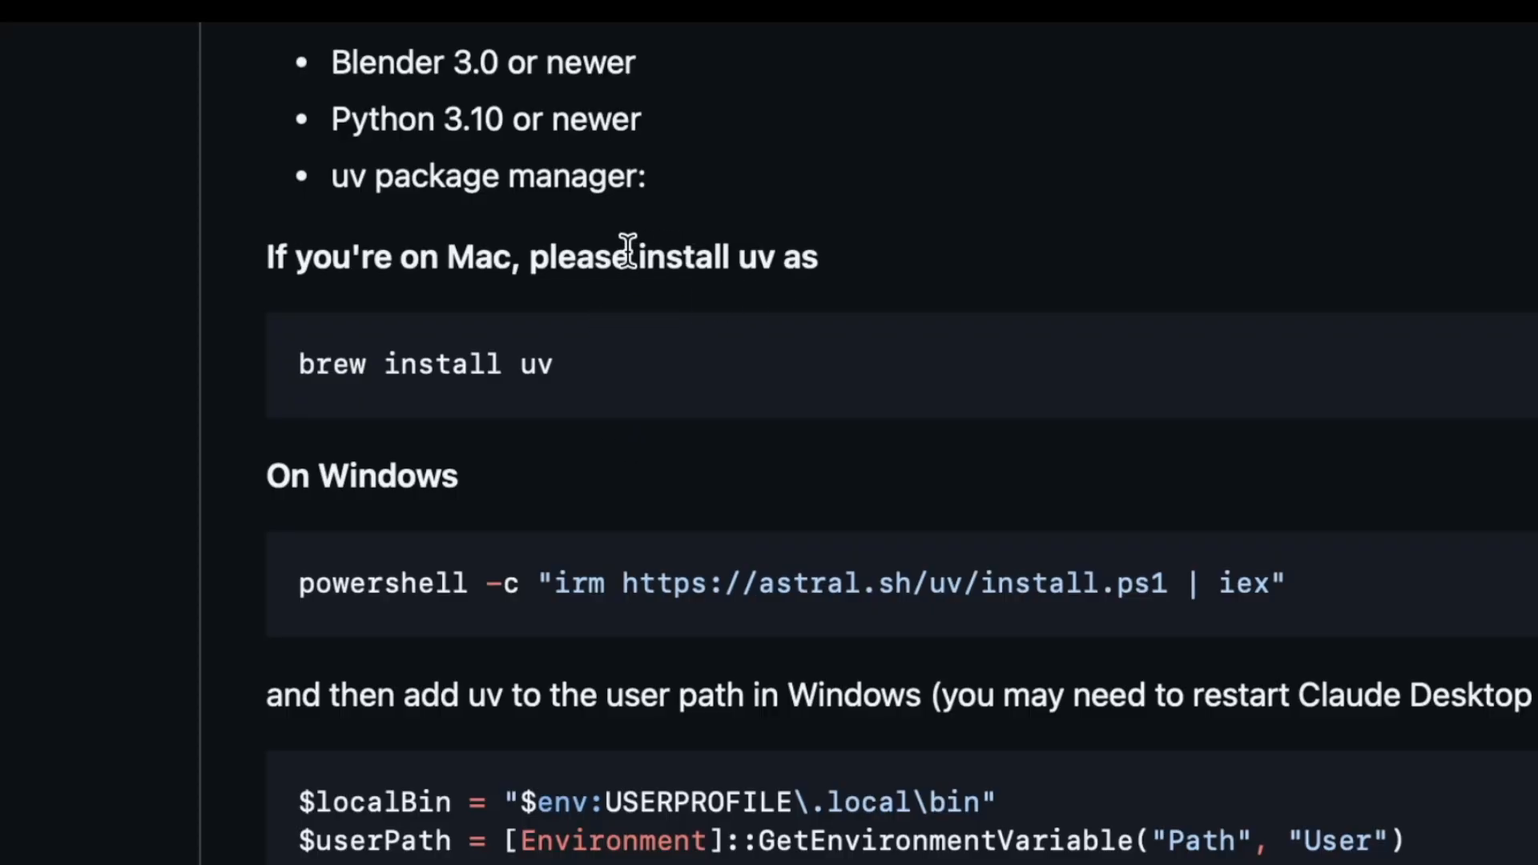
drag(629, 253, 781, 256)
click(787, 406)
scroll(787, 406, down, 3)
scroll(786, 406, up, 3)
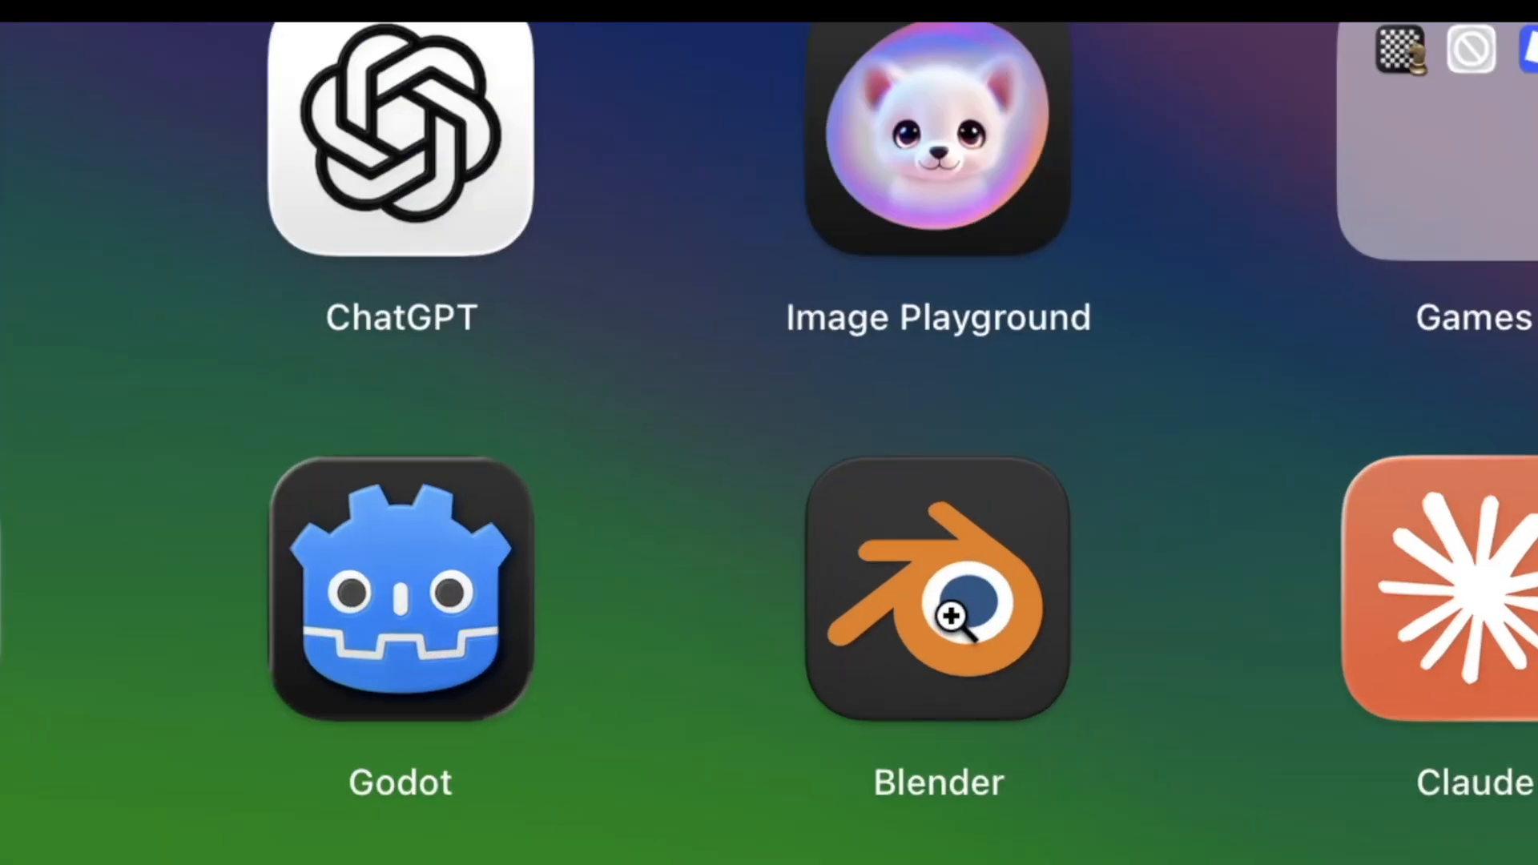
Step: Launch Blender and start installing an add-on from disk through the add-on preferences
click(952, 617)
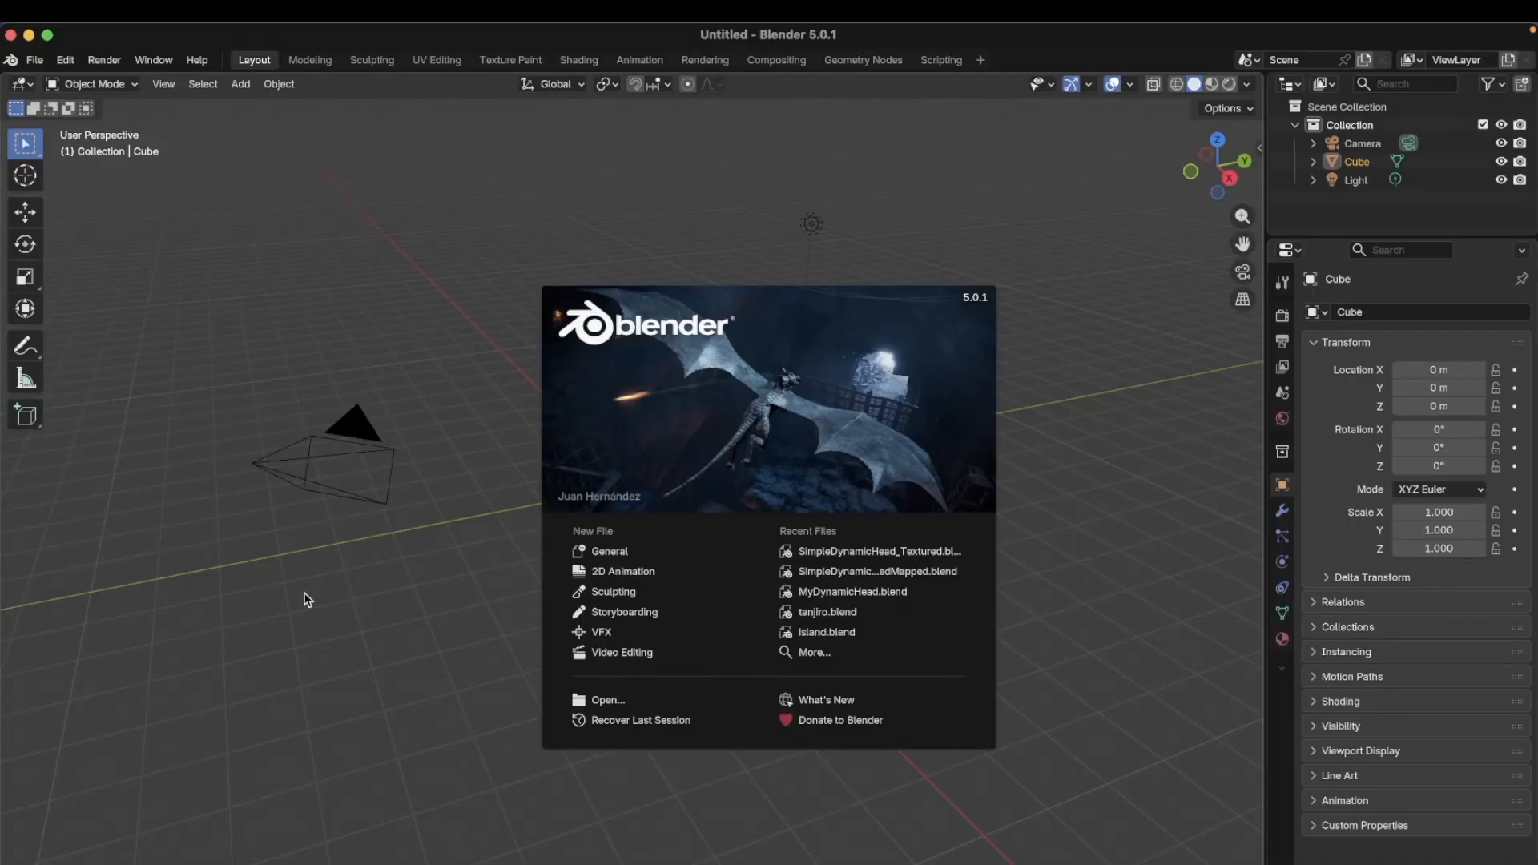
click(304, 594)
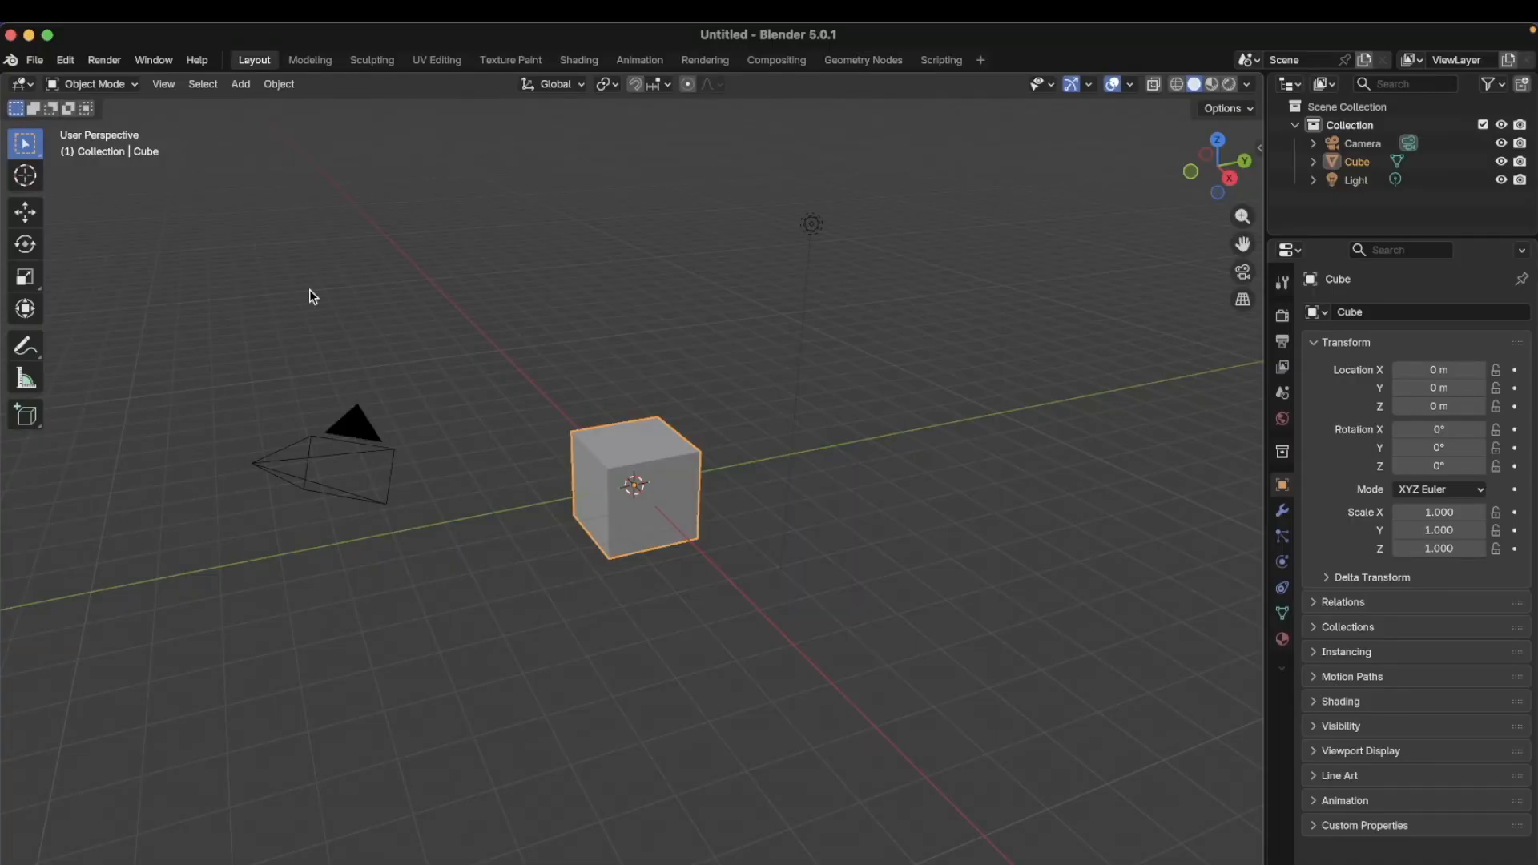
click(309, 290)
click(65, 60)
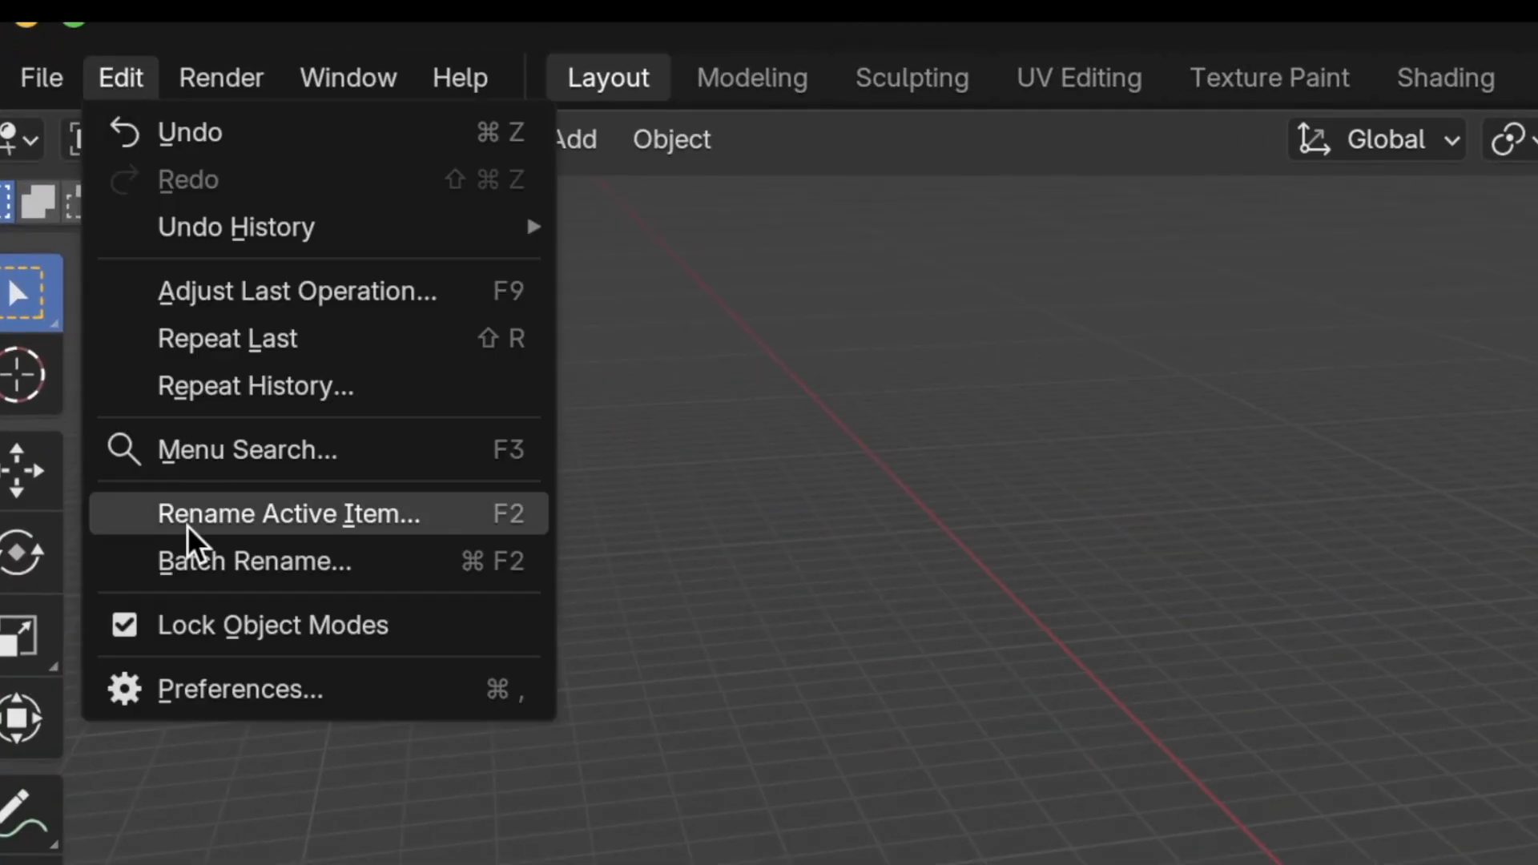
click(118, 303)
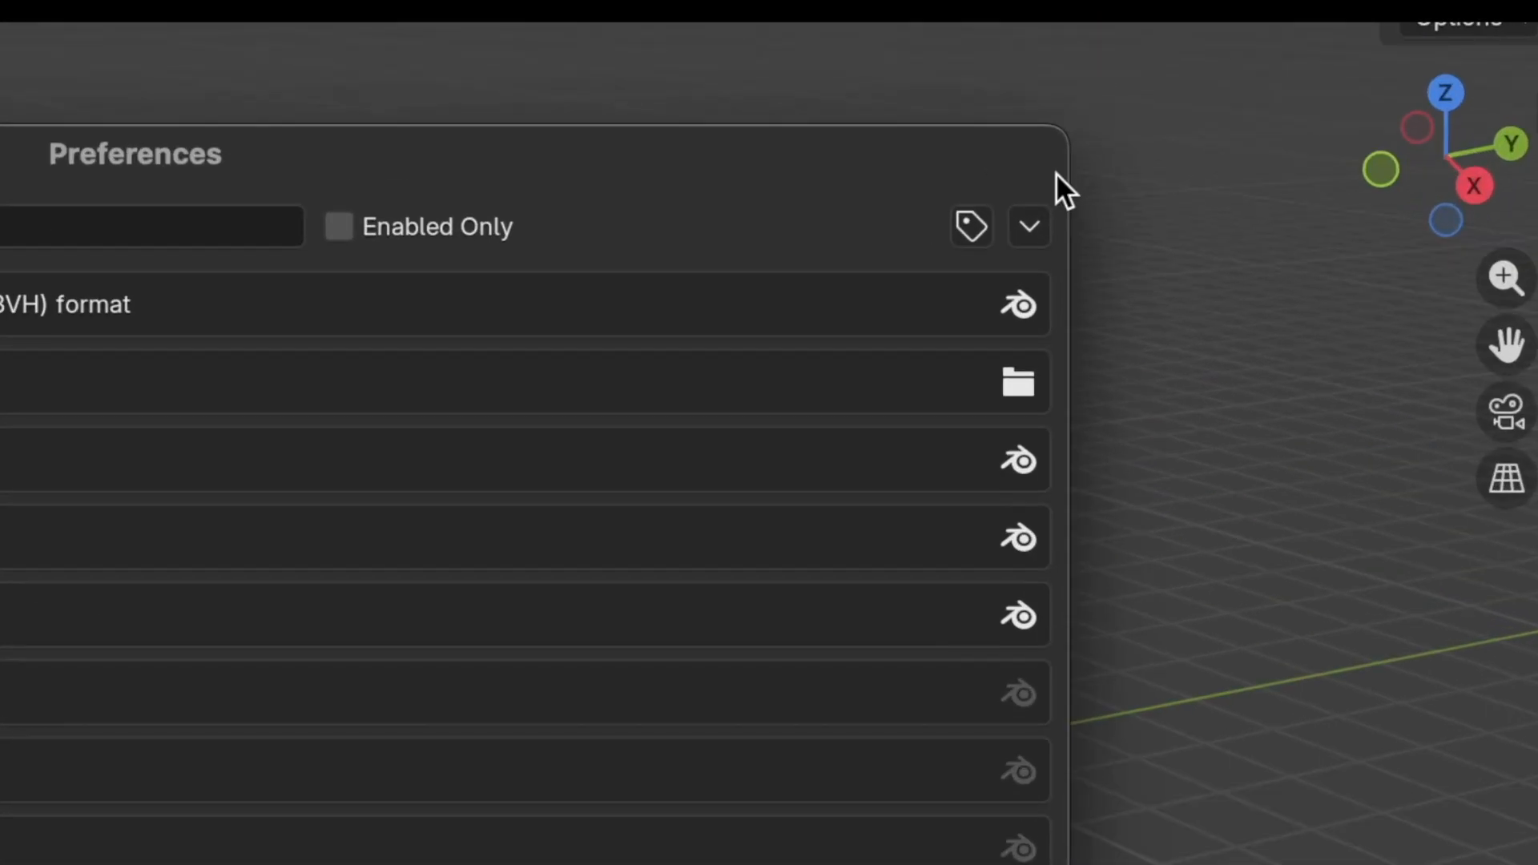
click(1045, 195)
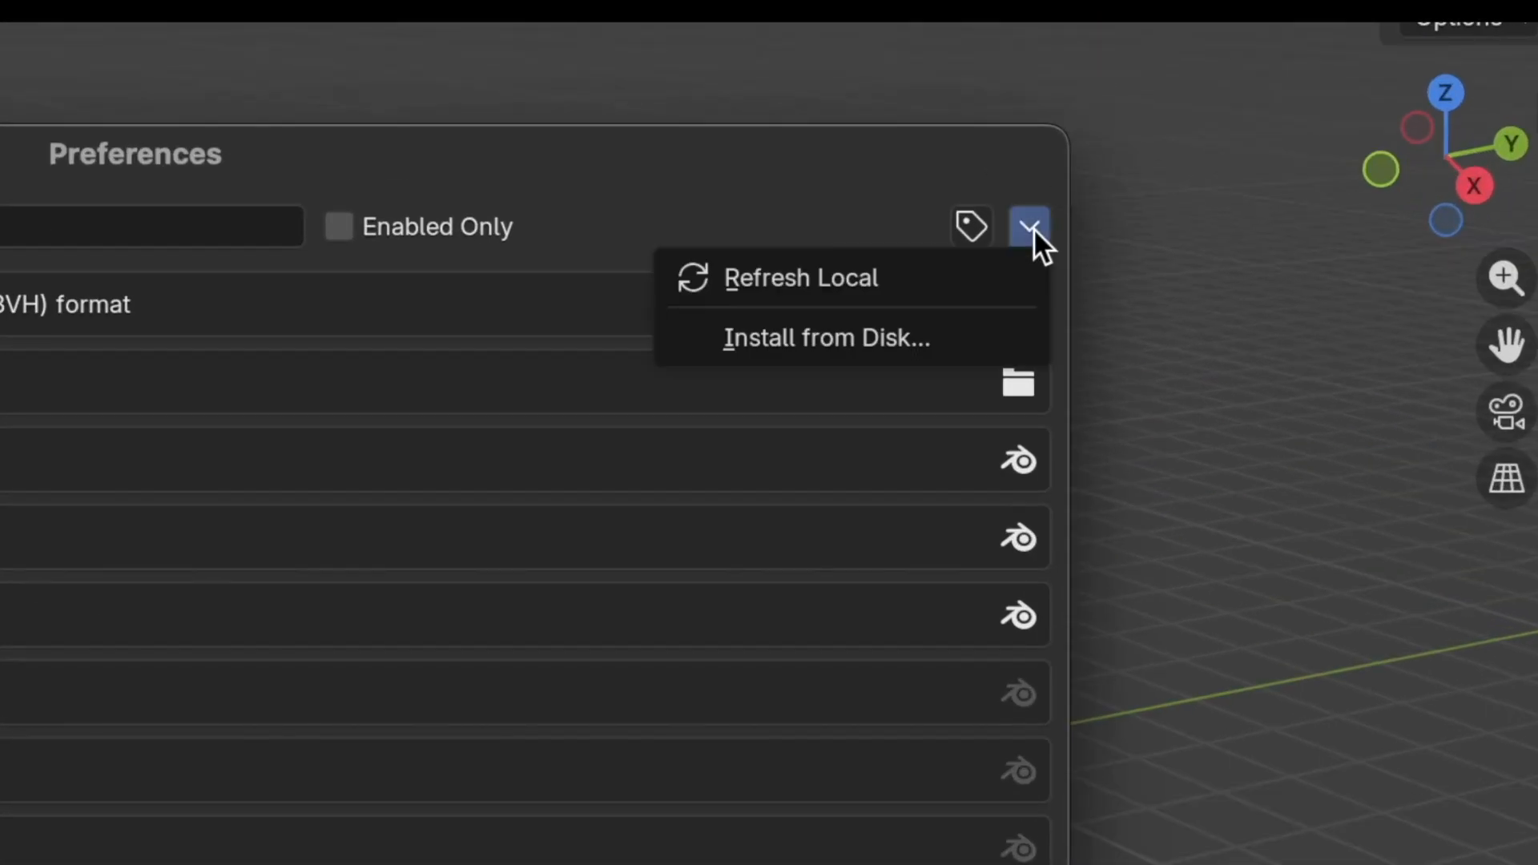
click(926, 334)
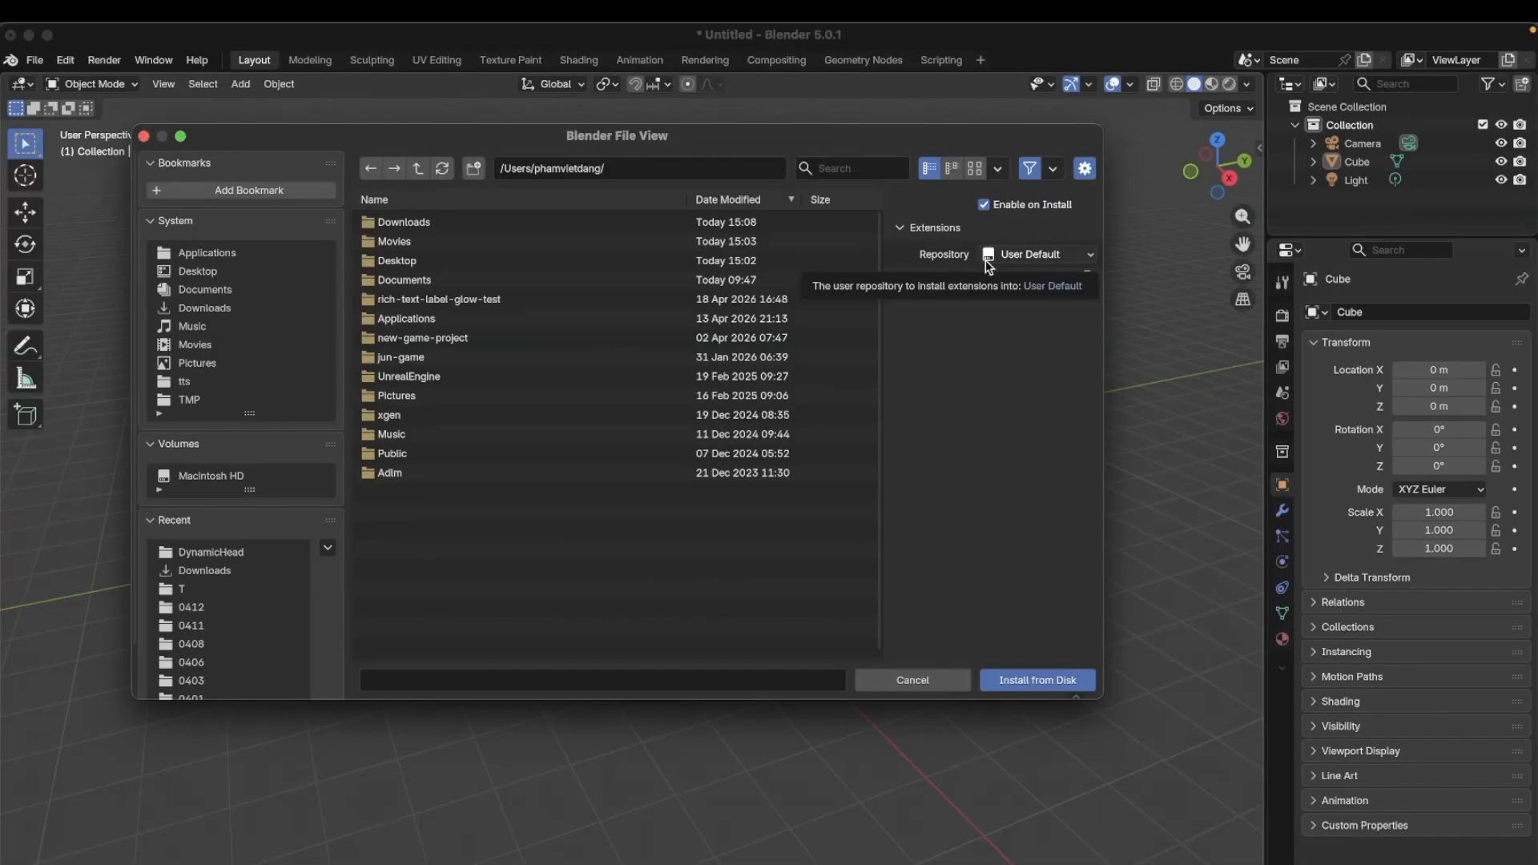
Step: Install addon.py from the Downloads/TMP/0512 folder and show the Blender MCP add-on's details
click(191, 399)
double_click(390, 301)
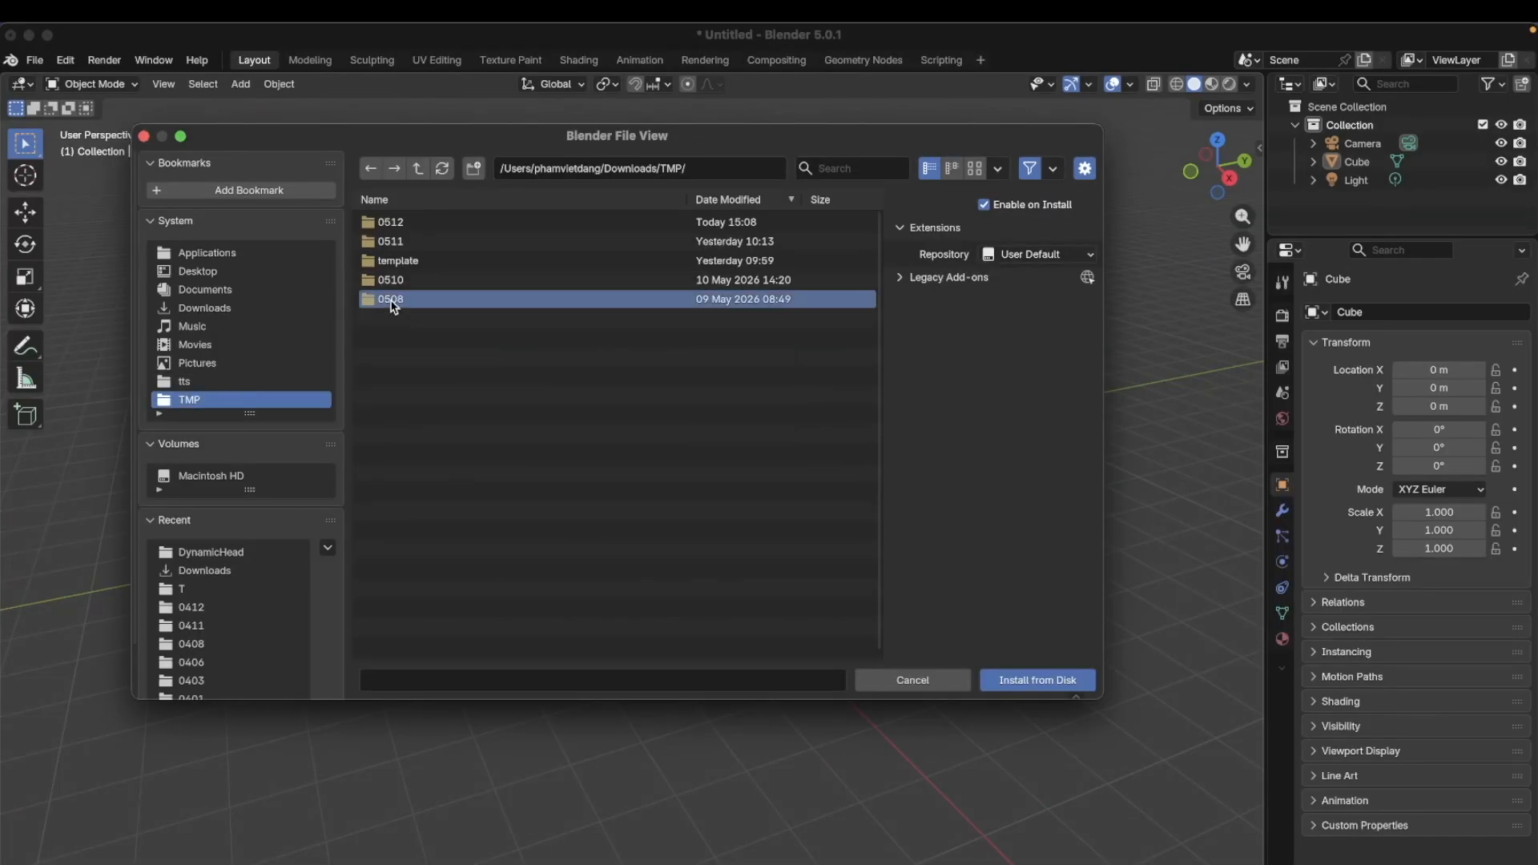
click(370, 168)
click(394, 223)
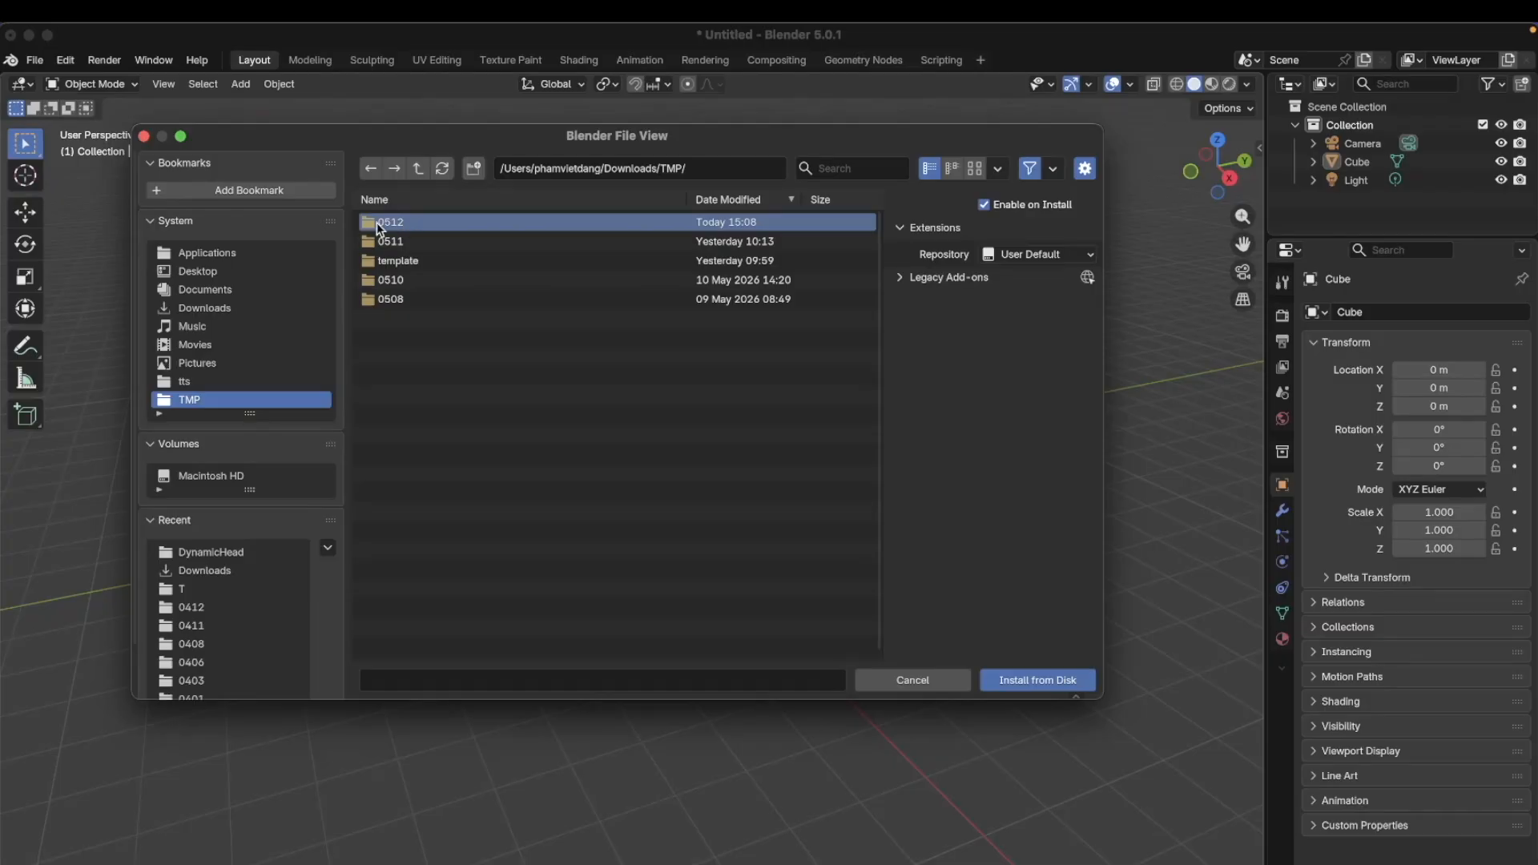
double_click(410, 229)
click(387, 225)
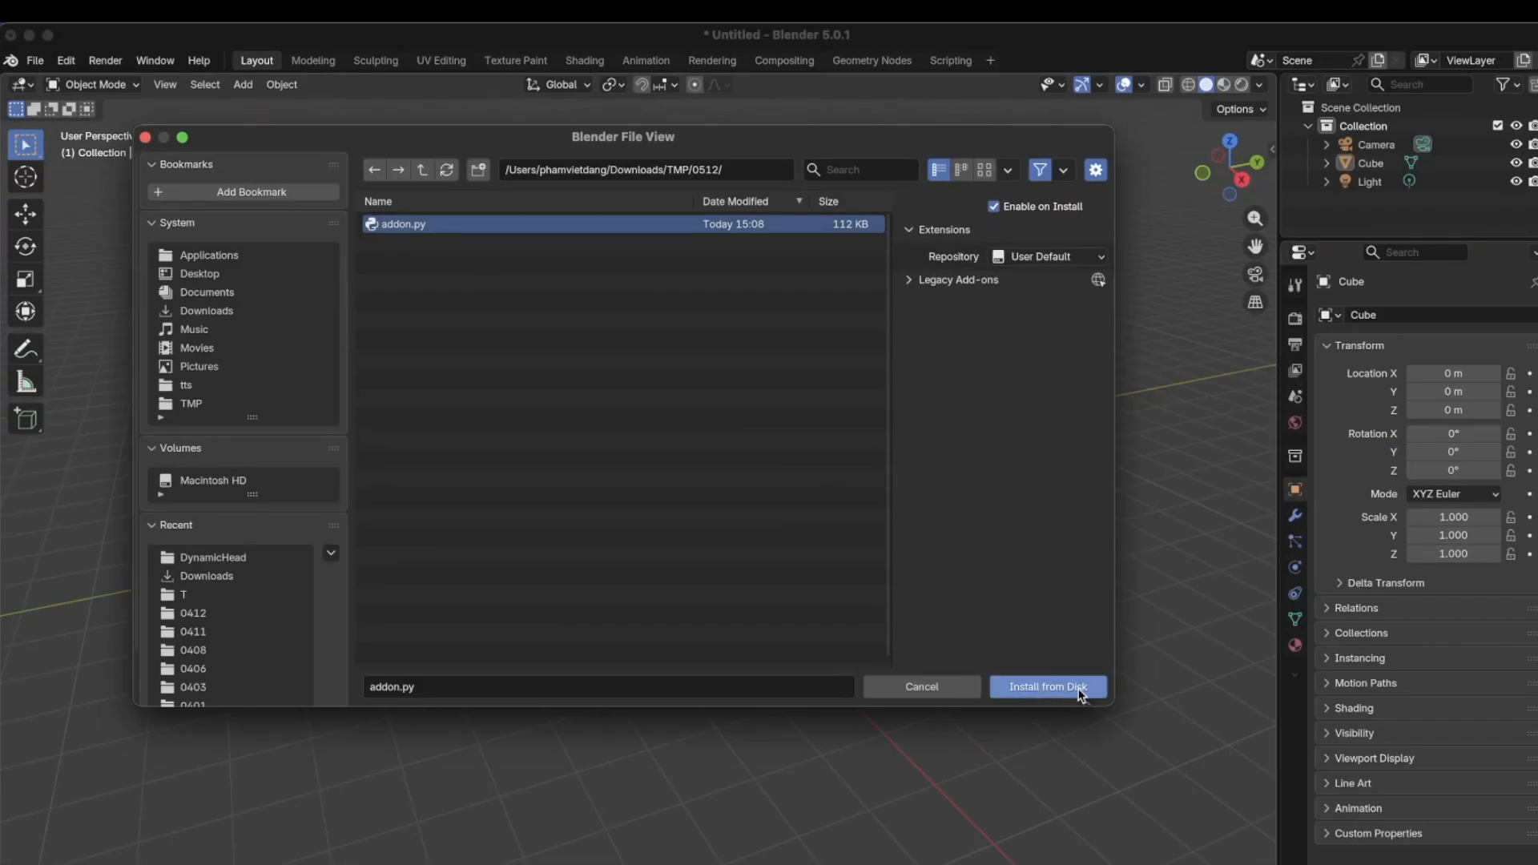
click(1048, 686)
click(468, 234)
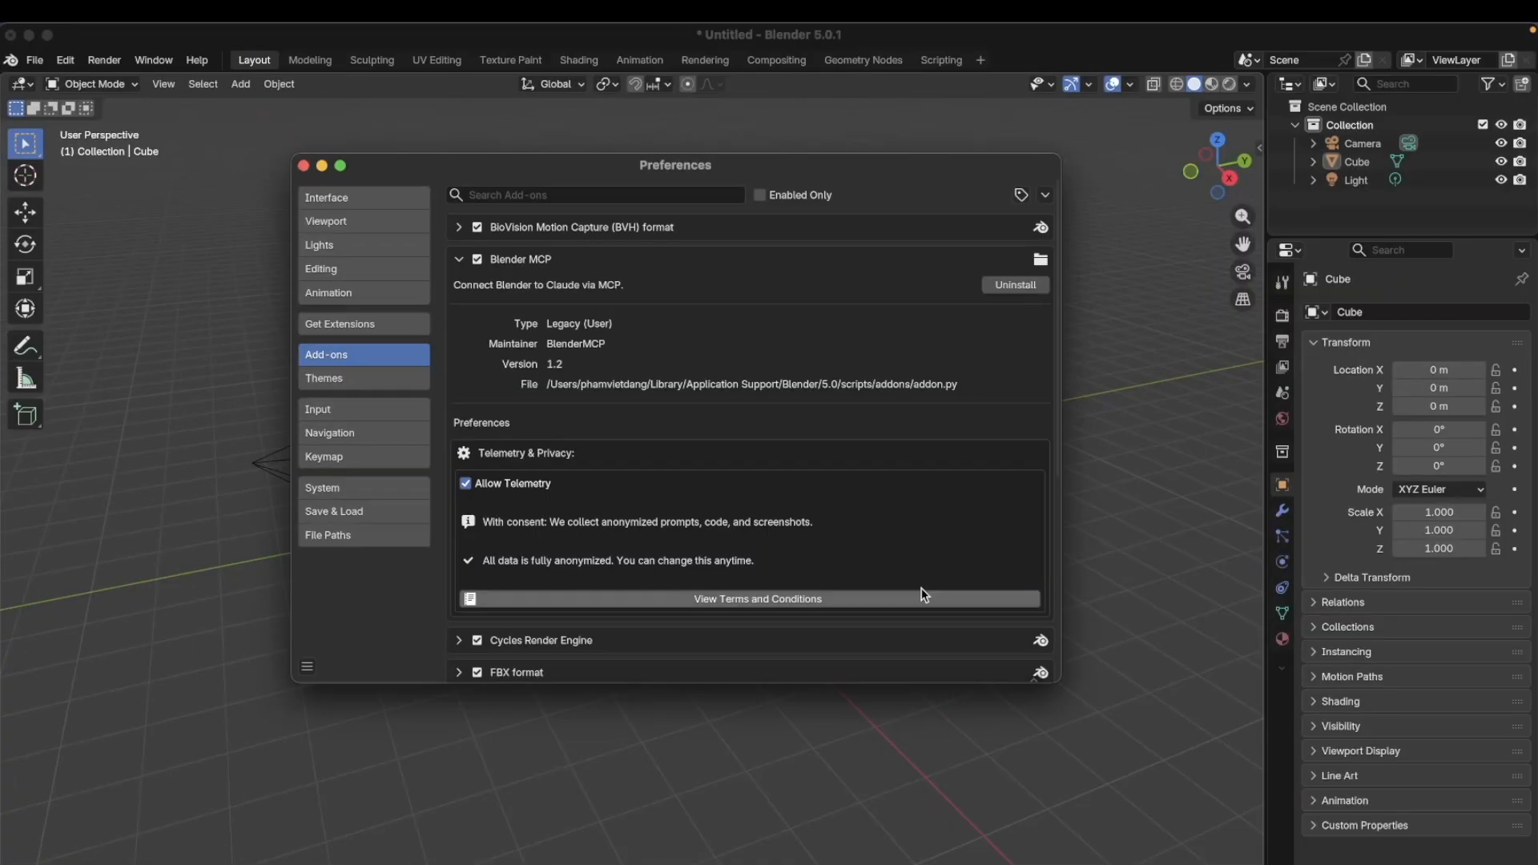
Step: Close the preferences and connect the Blender MCP add-on to the MCP server on port 9876
click(4, 26)
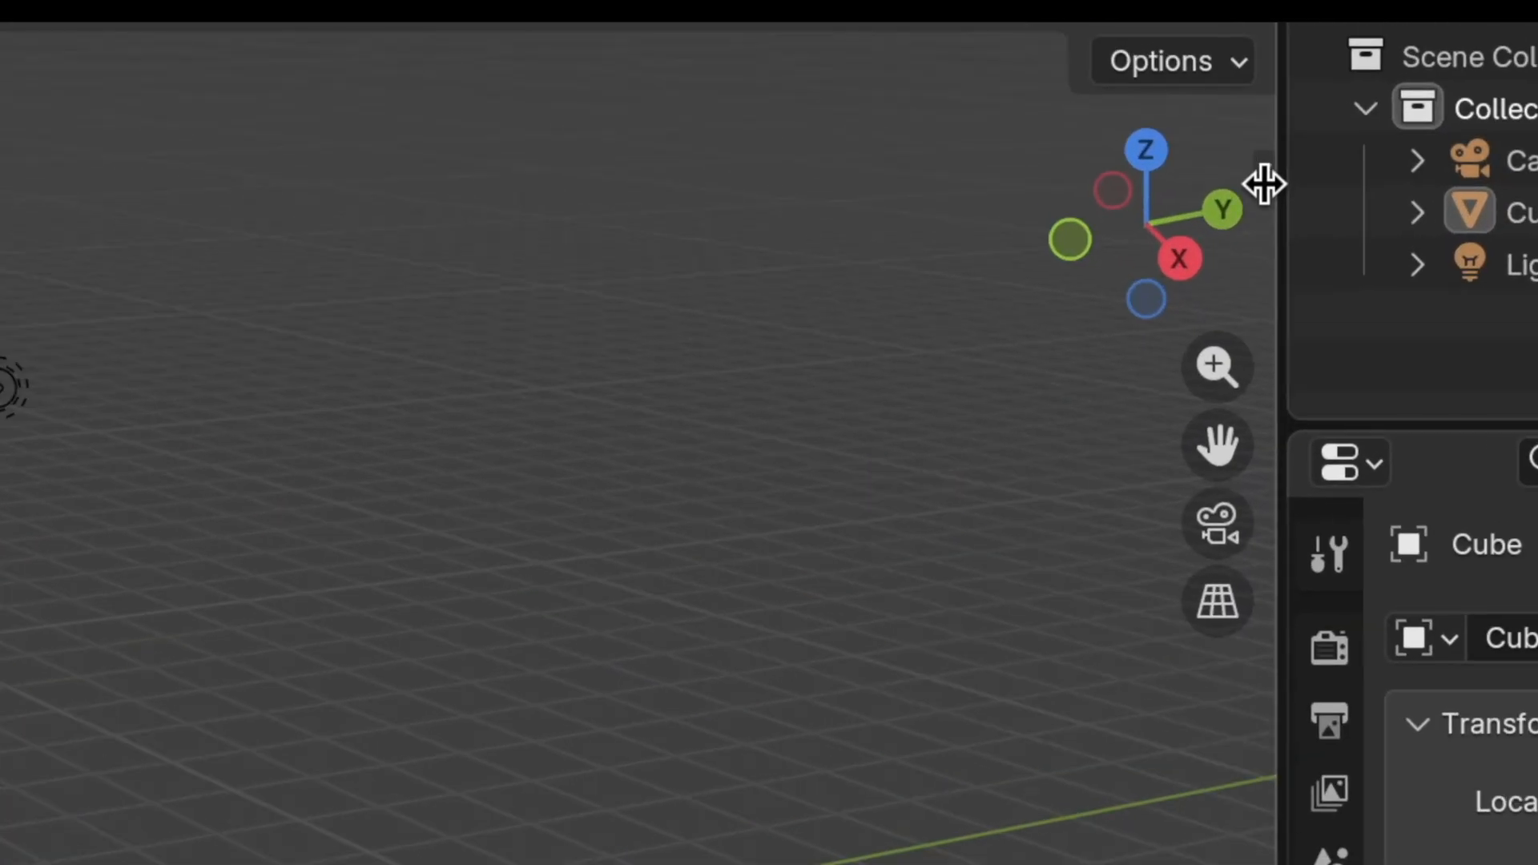
click(1264, 184)
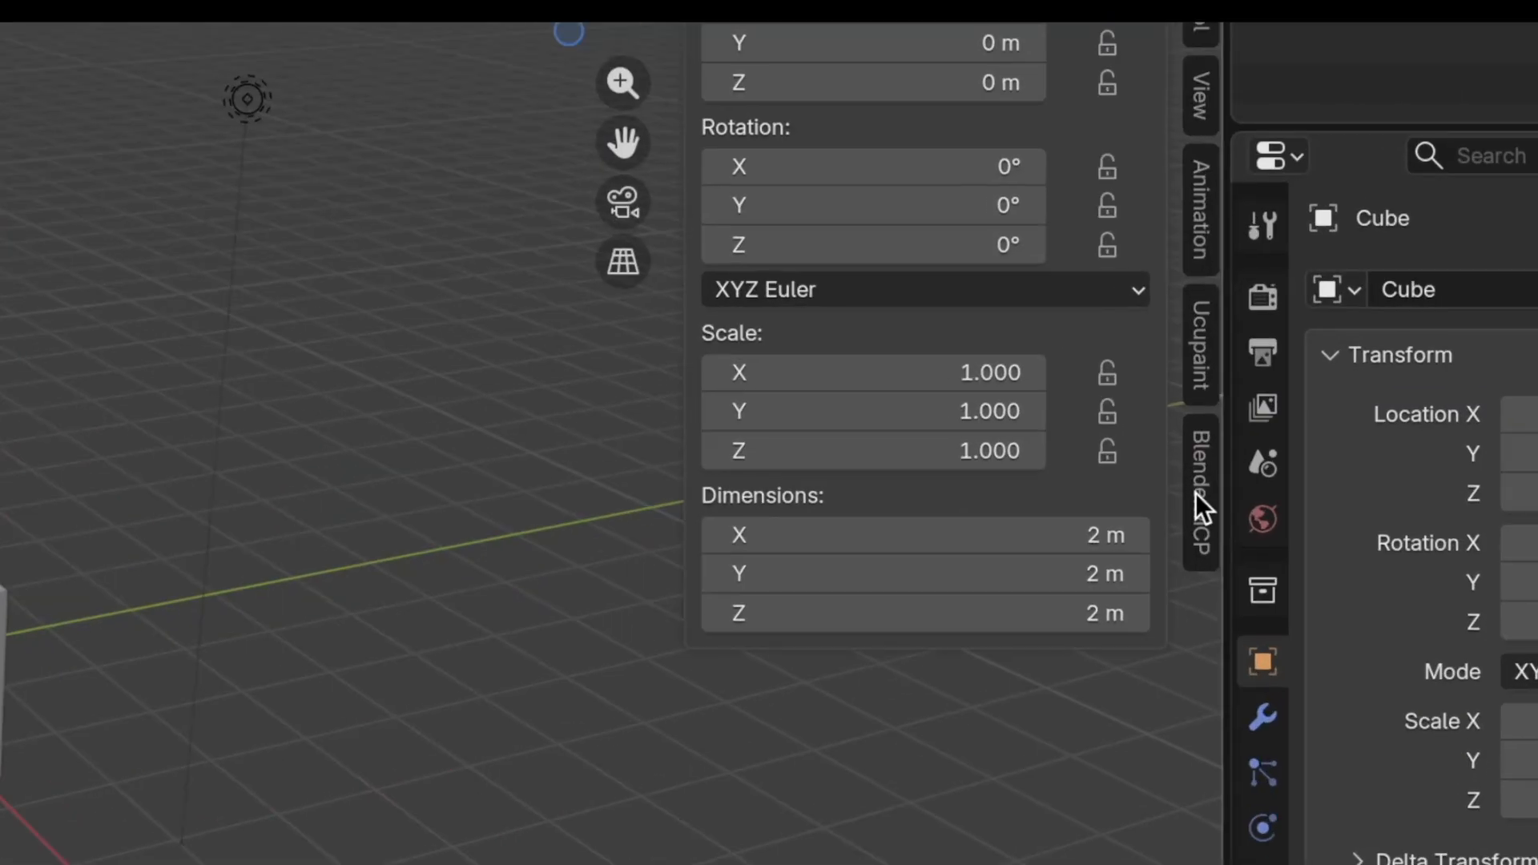
click(1206, 531)
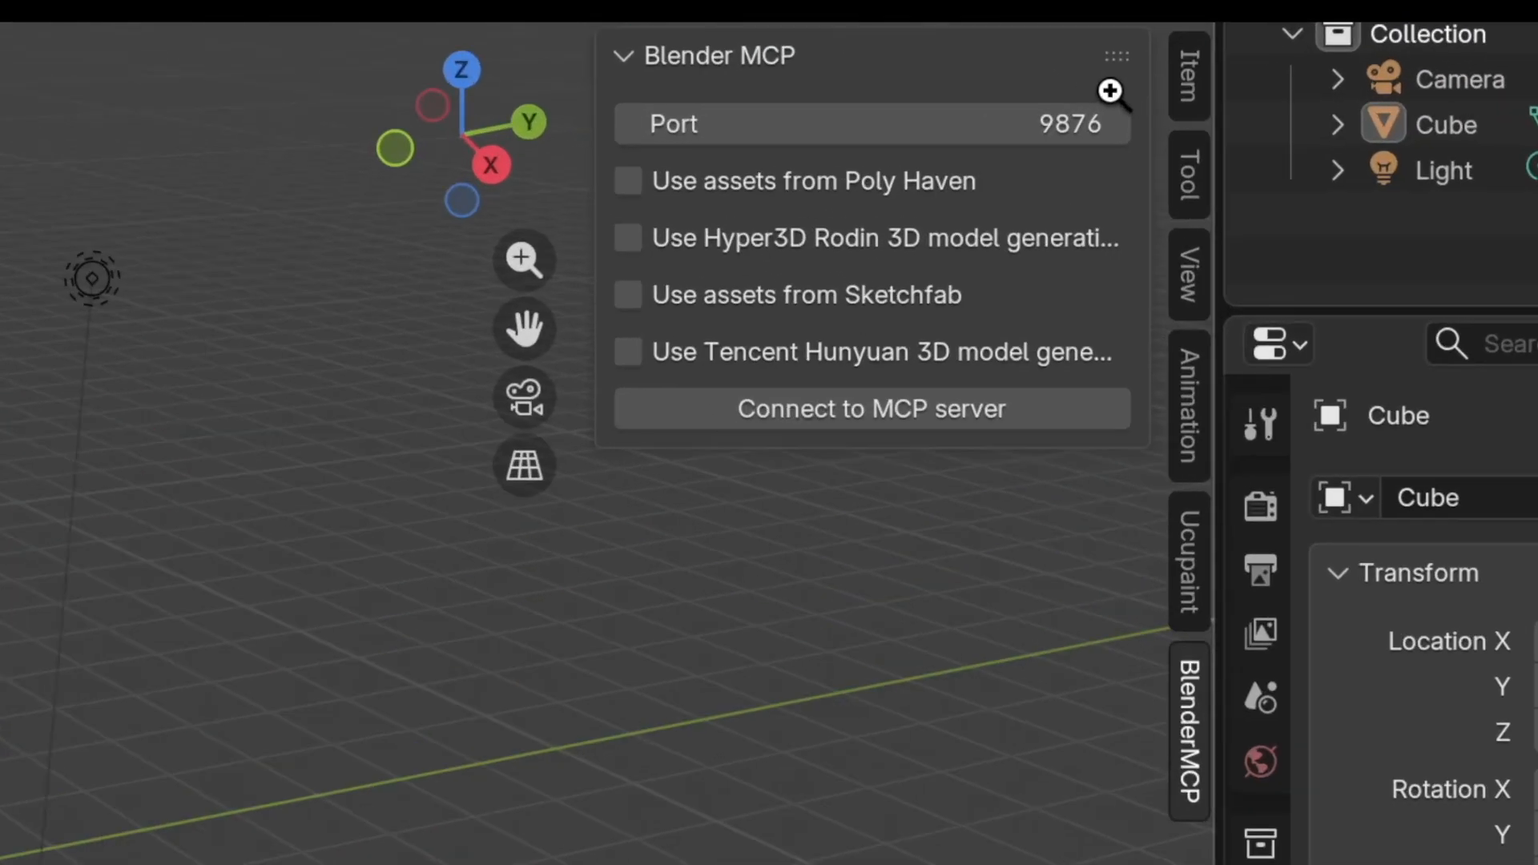
click(869, 437)
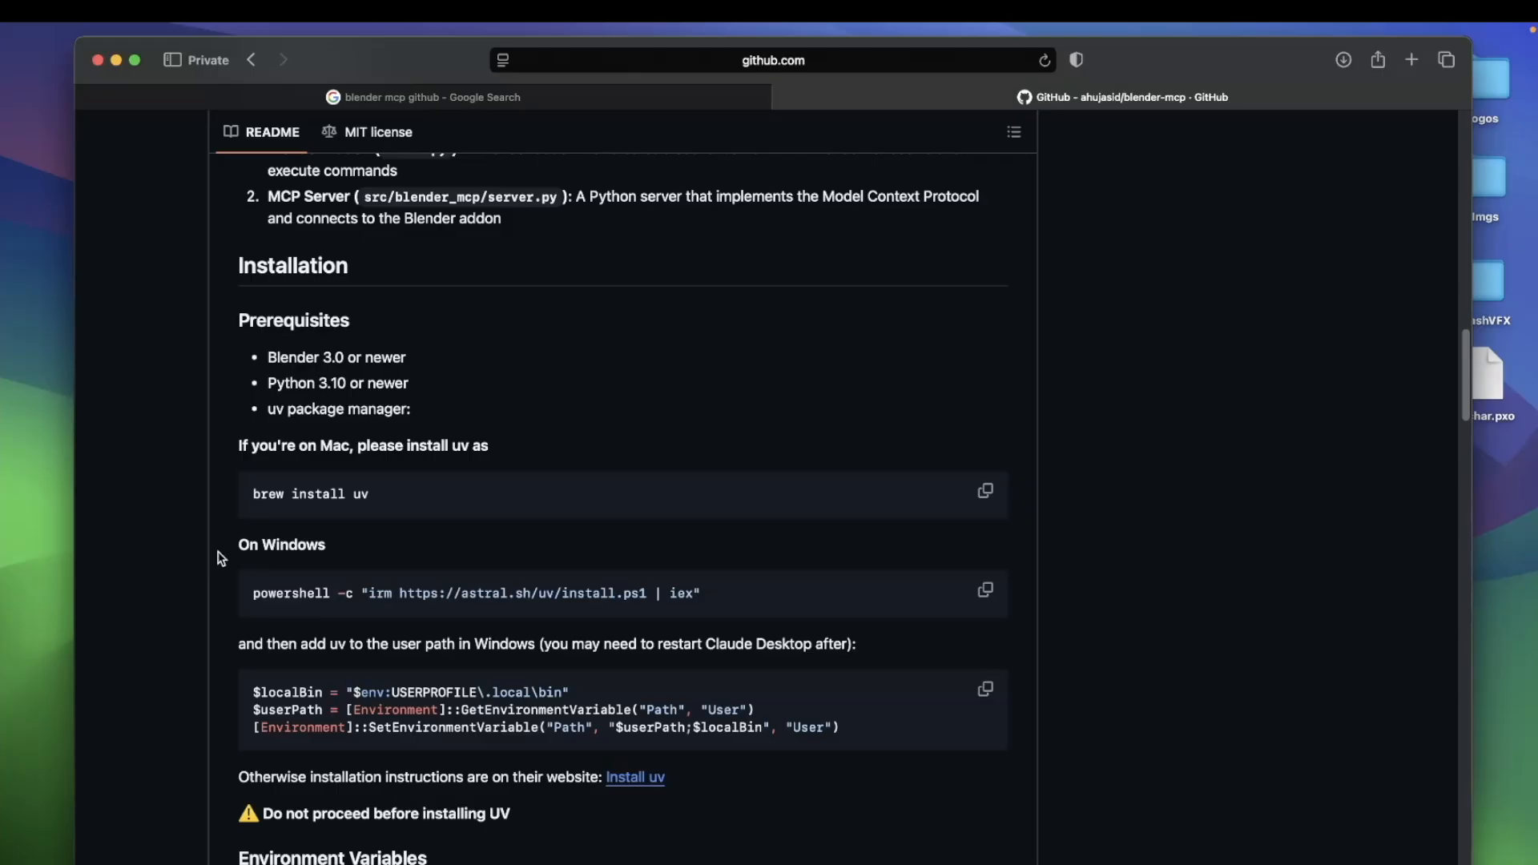
Step: Find the mcpServers configuration in the blender-mcp README and place Codex's custom MCP form beside it
scroll(223, 556, up, 3)
scroll(220, 559, down, 2)
scroll(221, 559, down, 15)
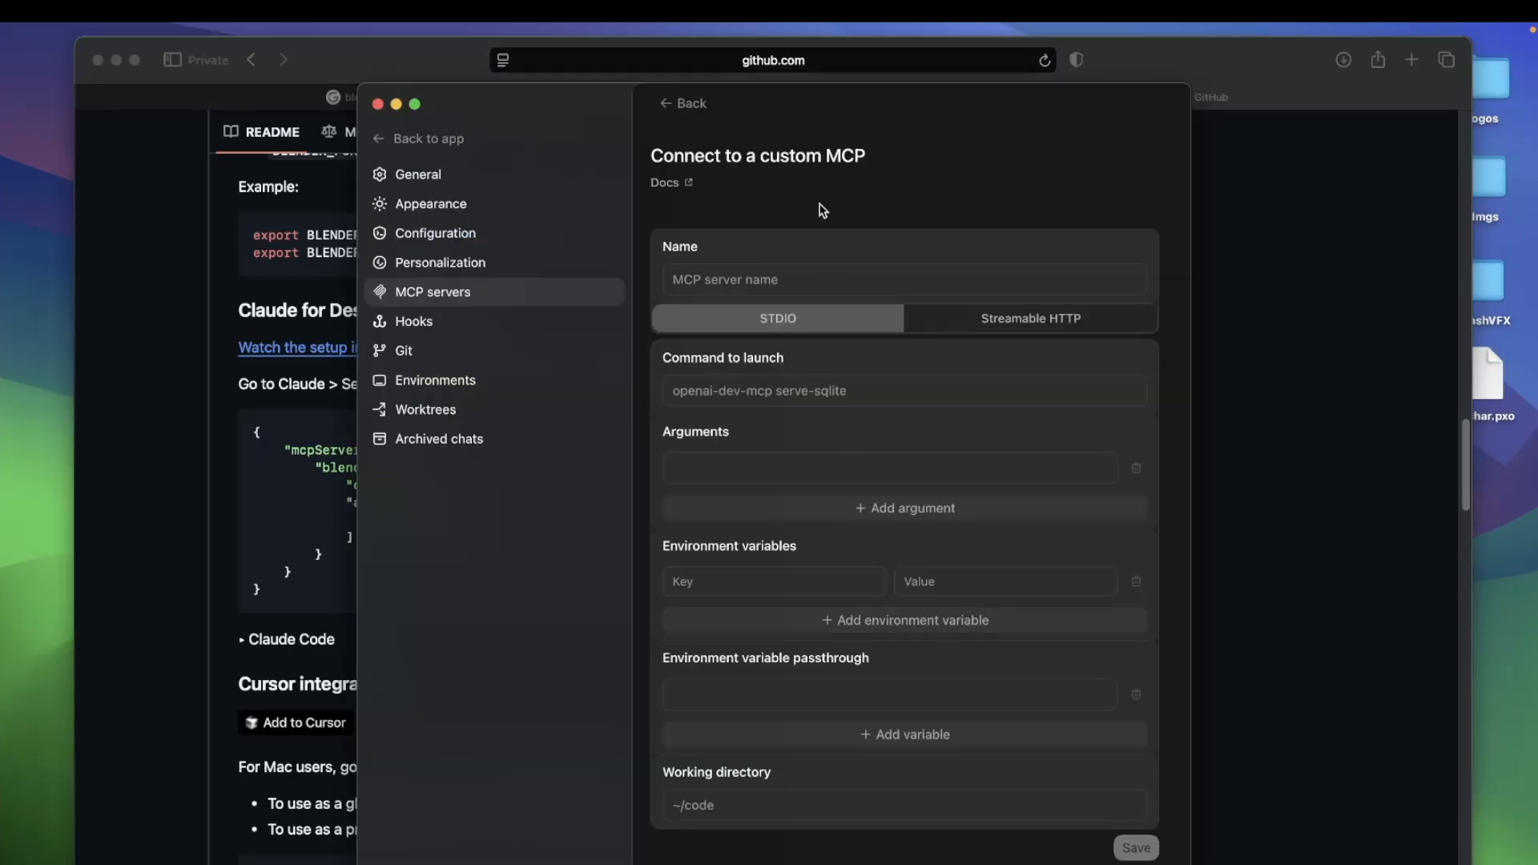
drag(817, 109, 1103, 137)
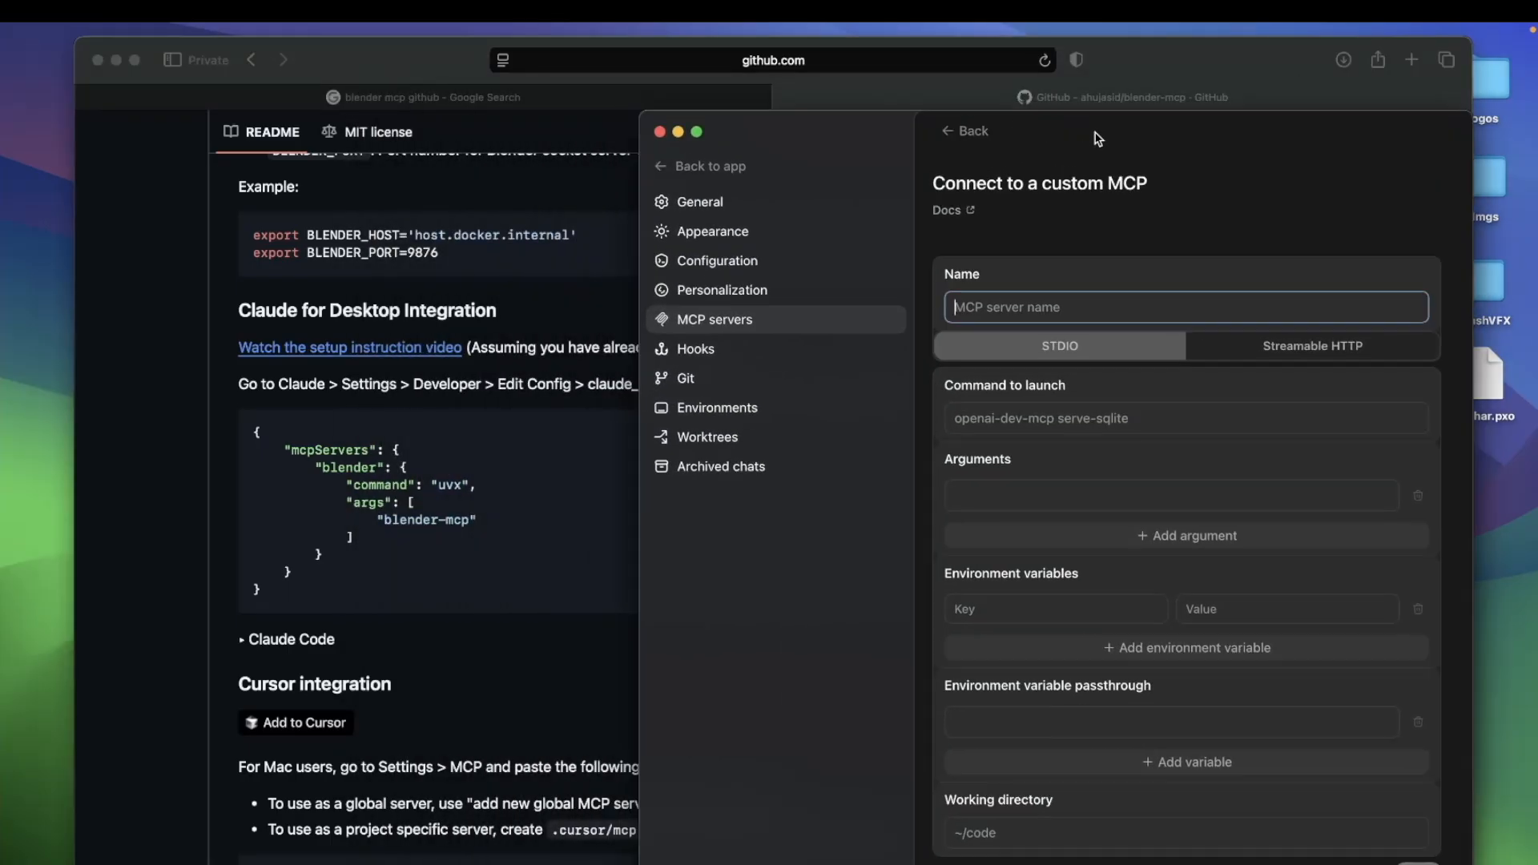
Step: Copy the server name blender from the README configuration into the custom MCP server's name
click(392, 434)
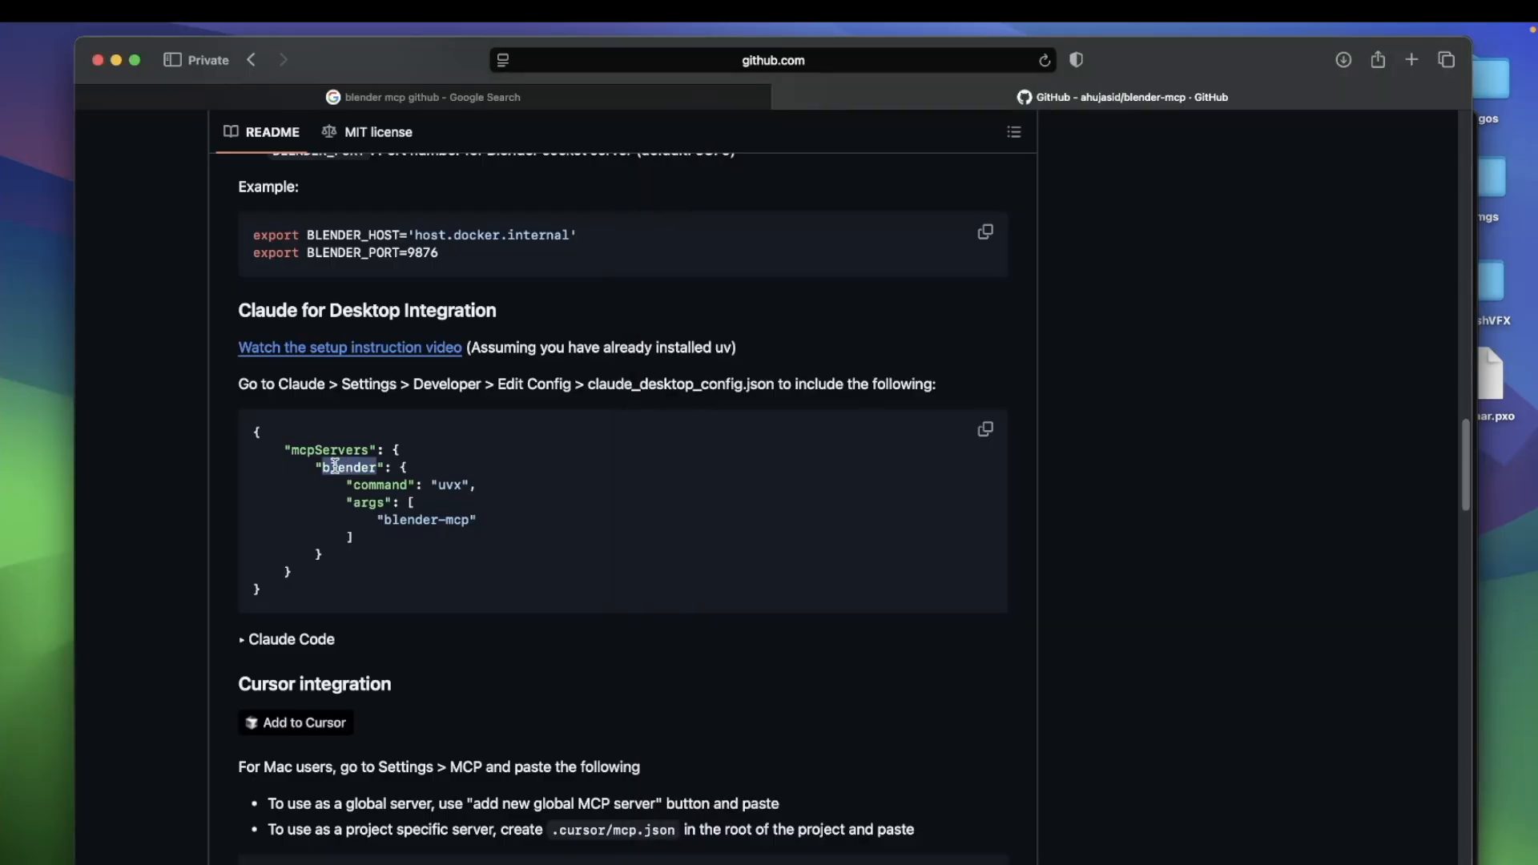
right_click(335, 465)
click(364, 549)
key(super+Tab)
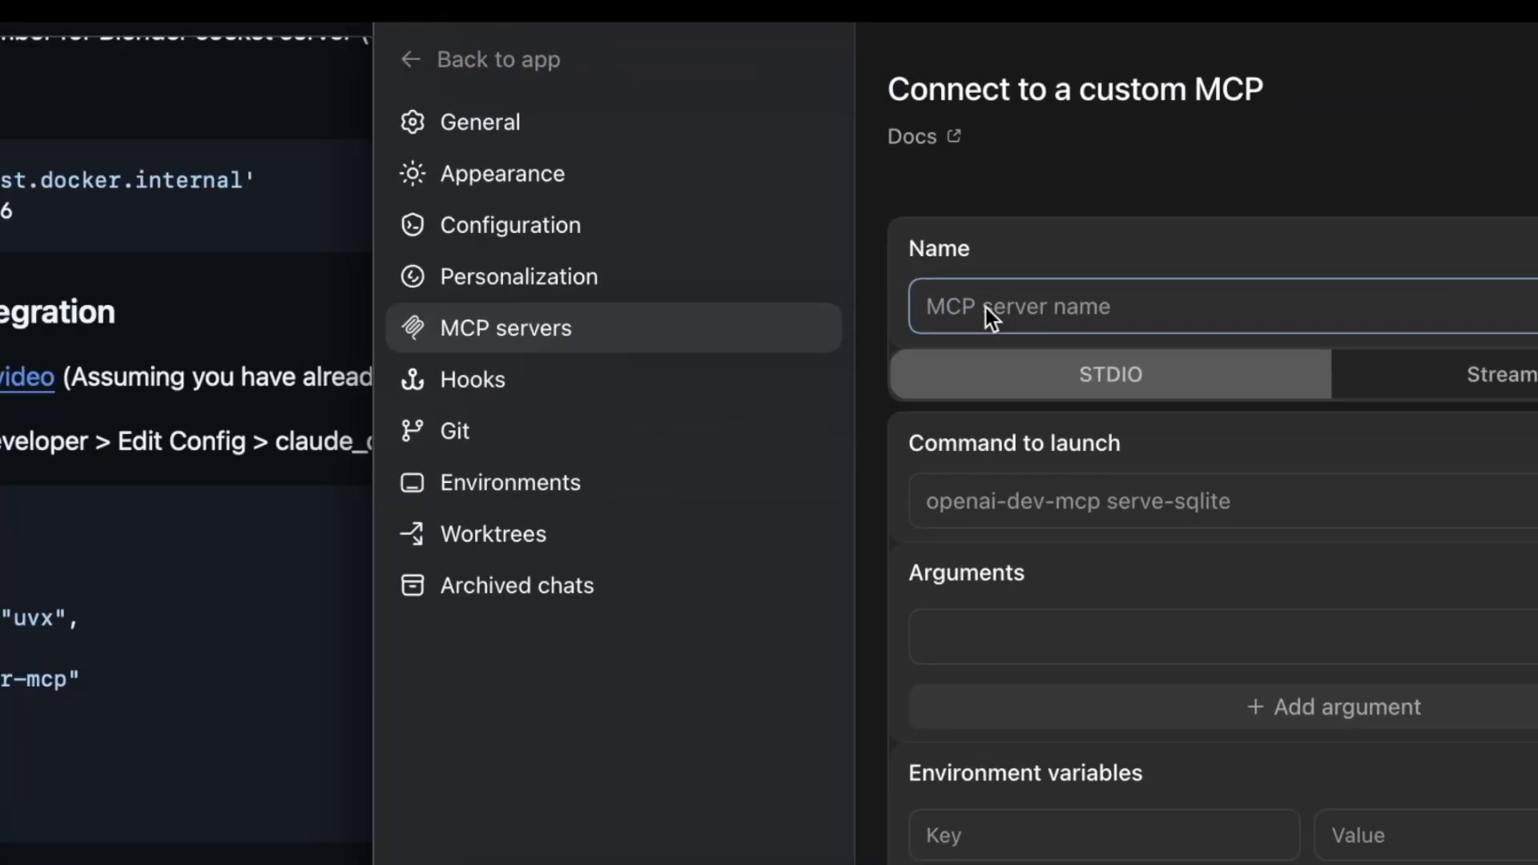
right_click(995, 312)
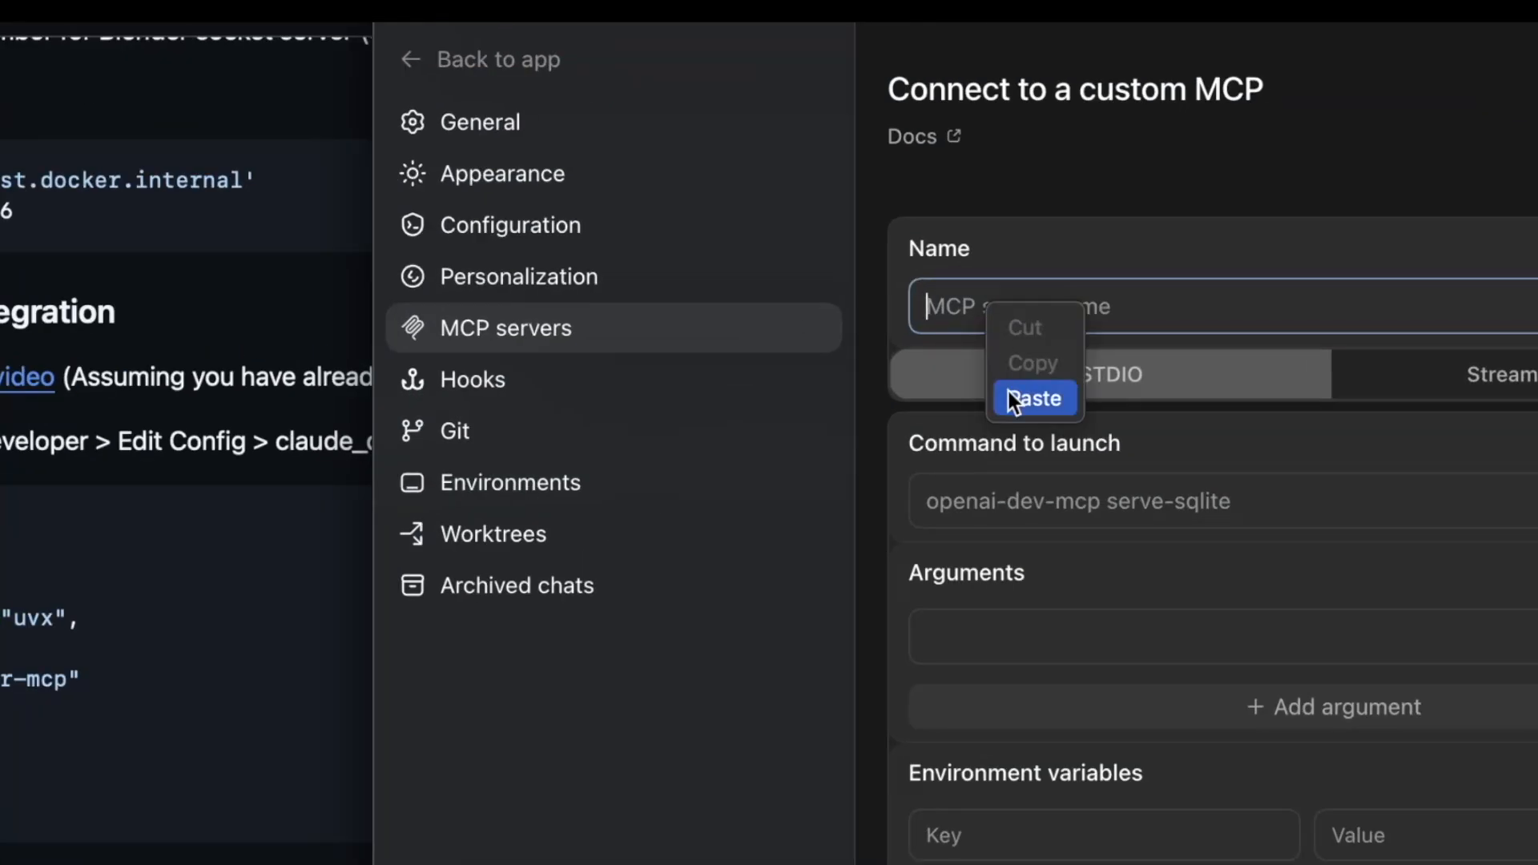
click(1013, 358)
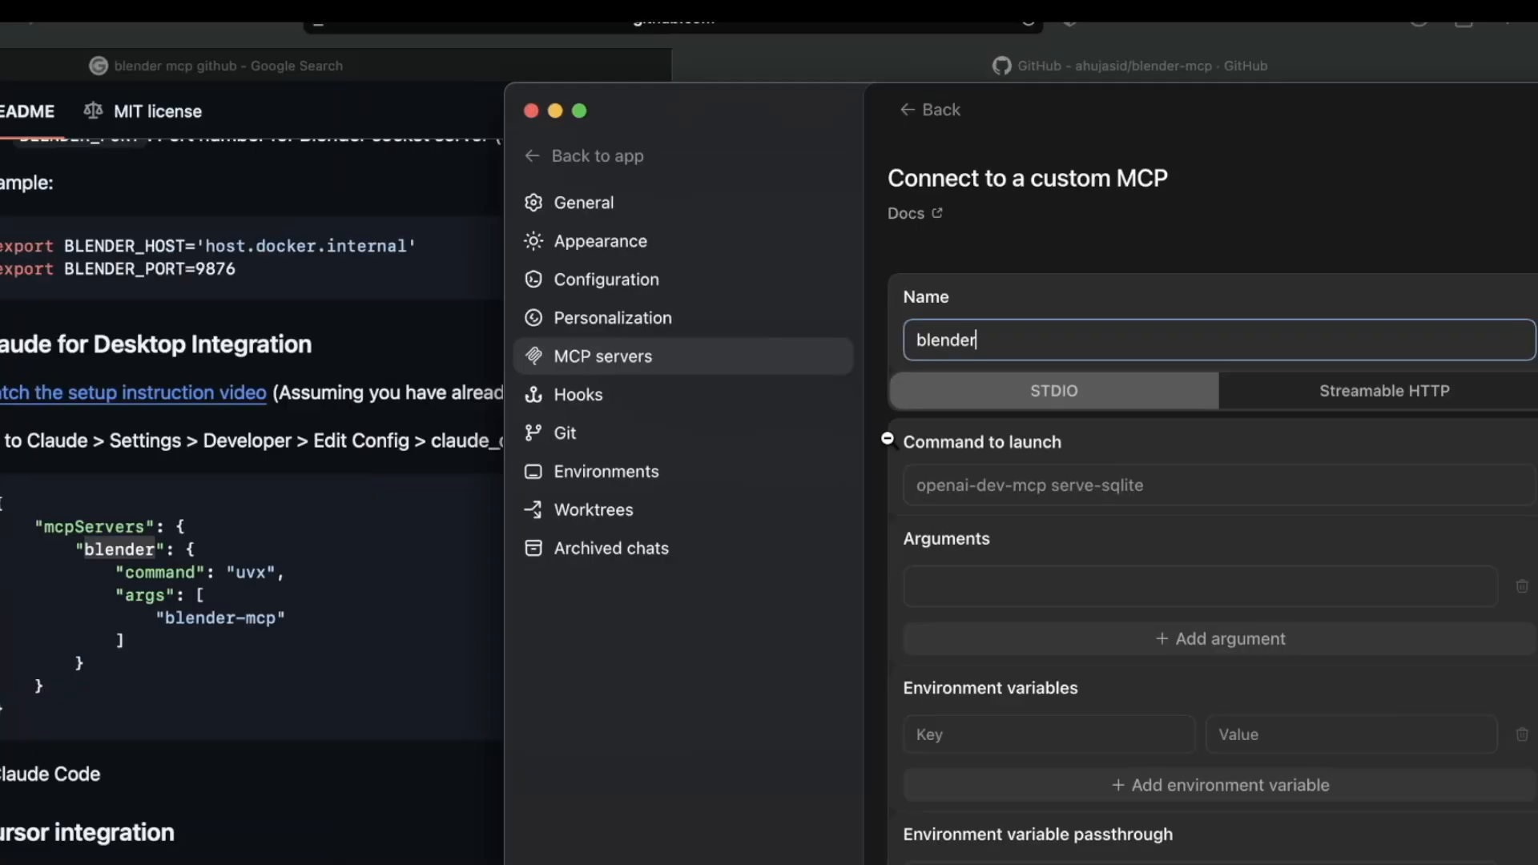
Step: Copy uvx from the README configuration into the custom MCP server's launch command
click(423, 538)
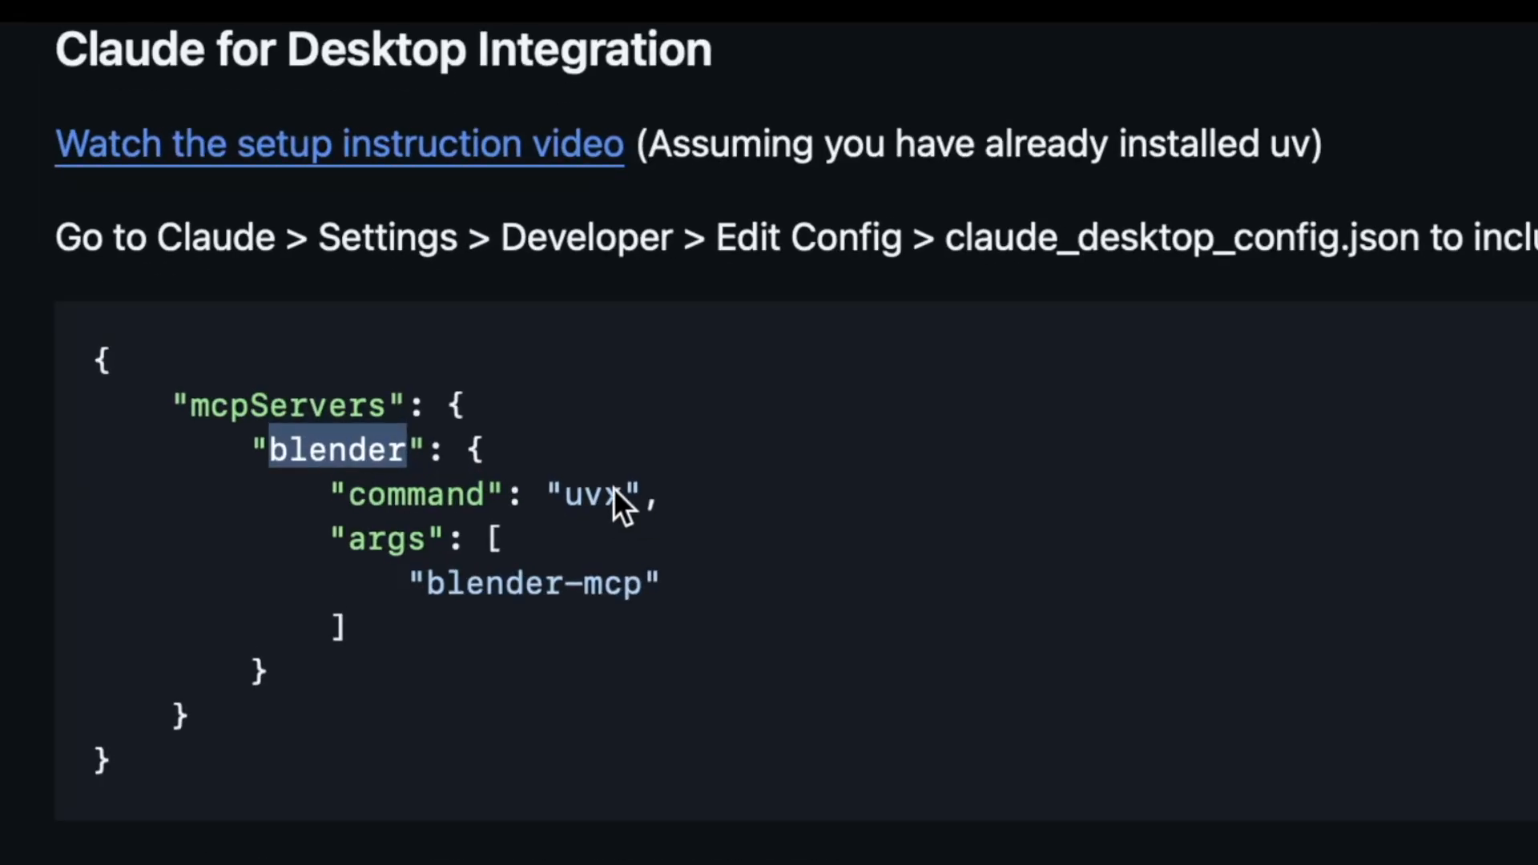
double_click(450, 485)
right_click(452, 484)
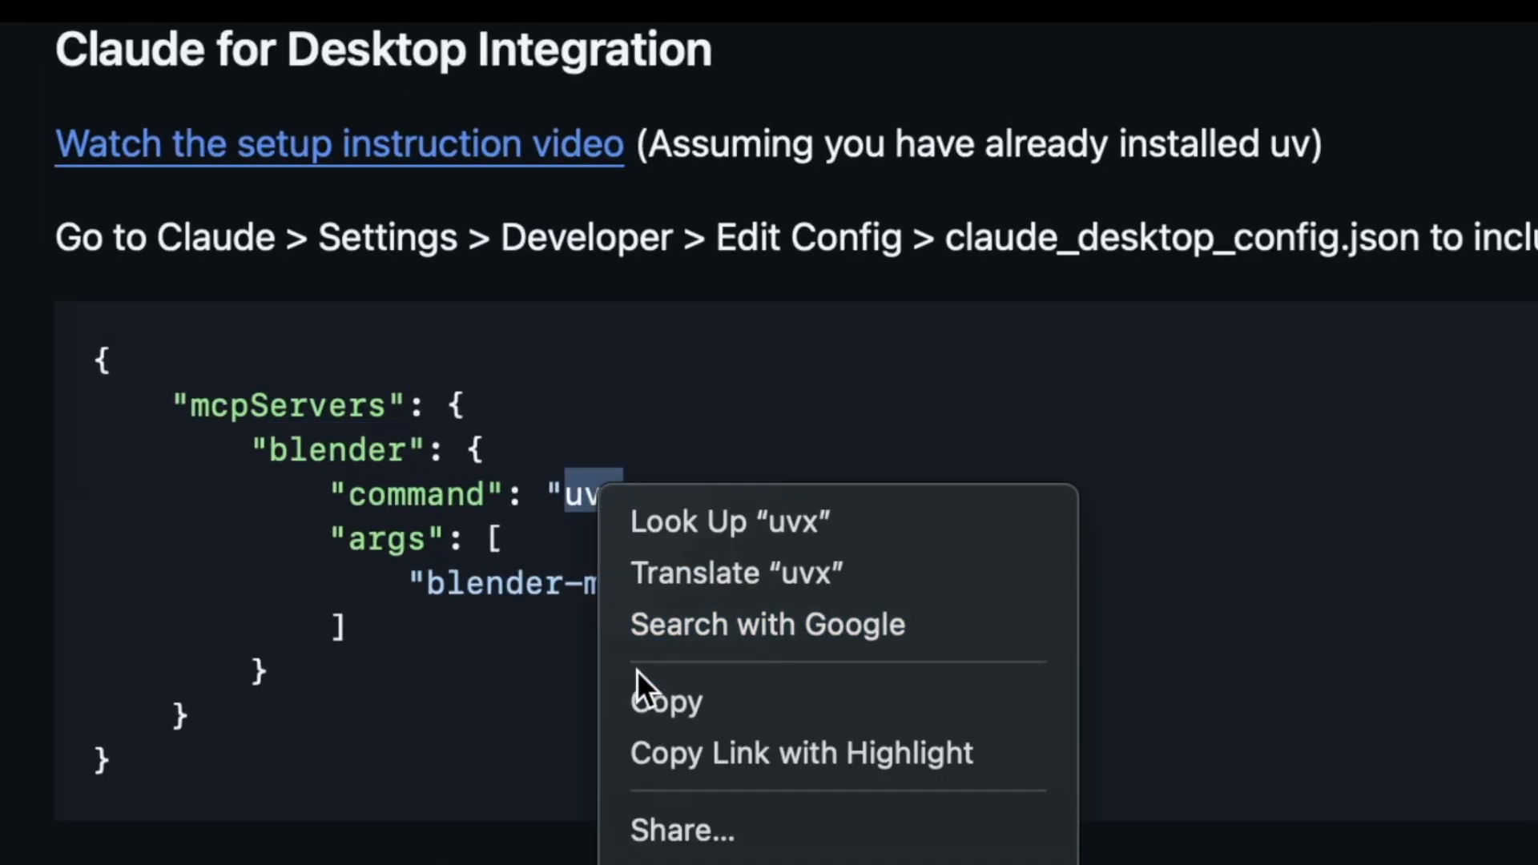
click(474, 564)
key(super+Tab)
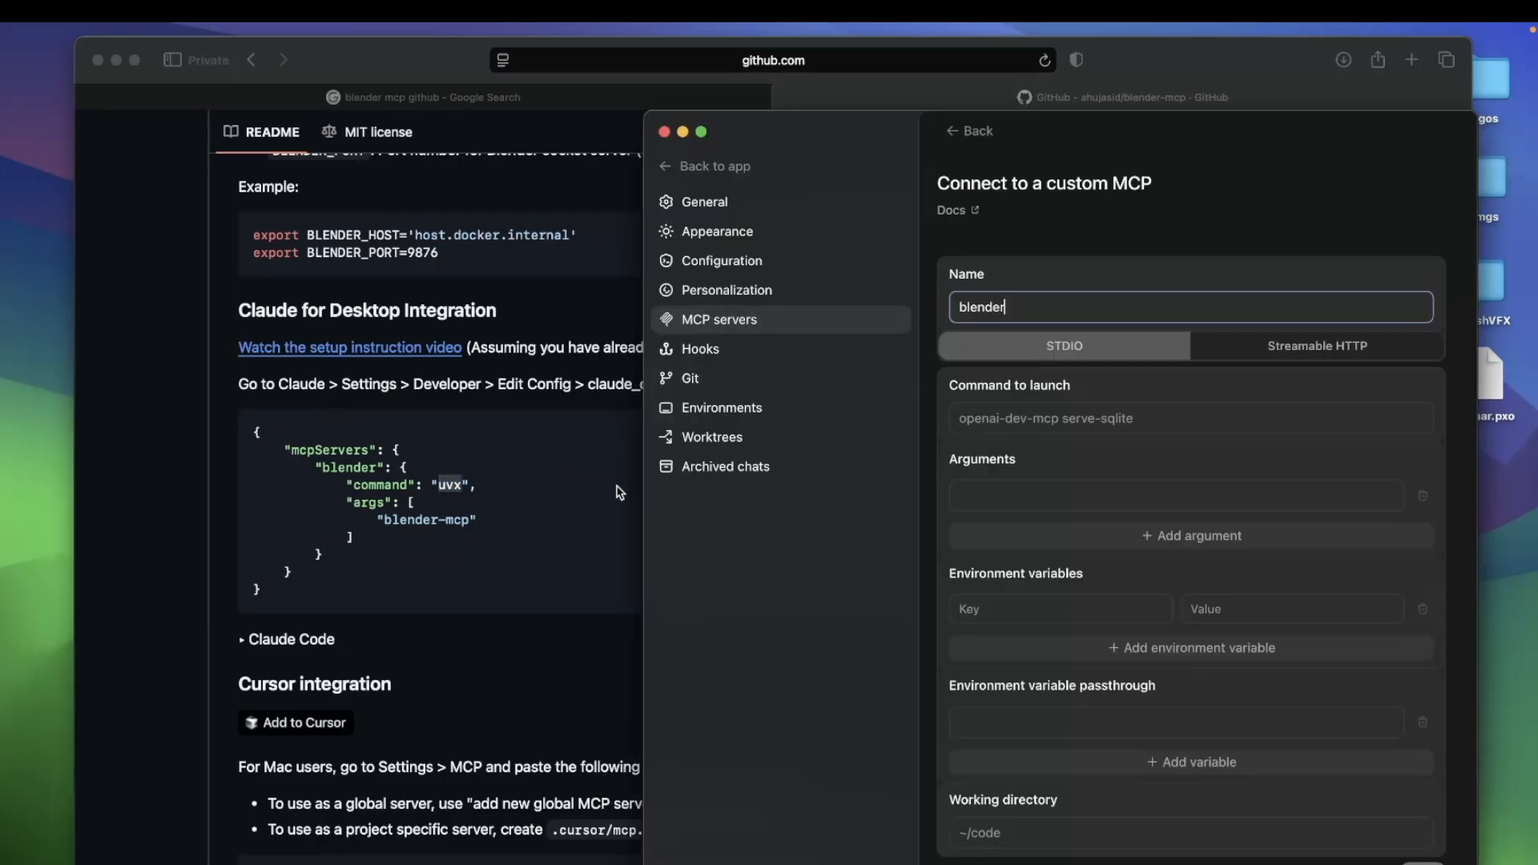
click(989, 425)
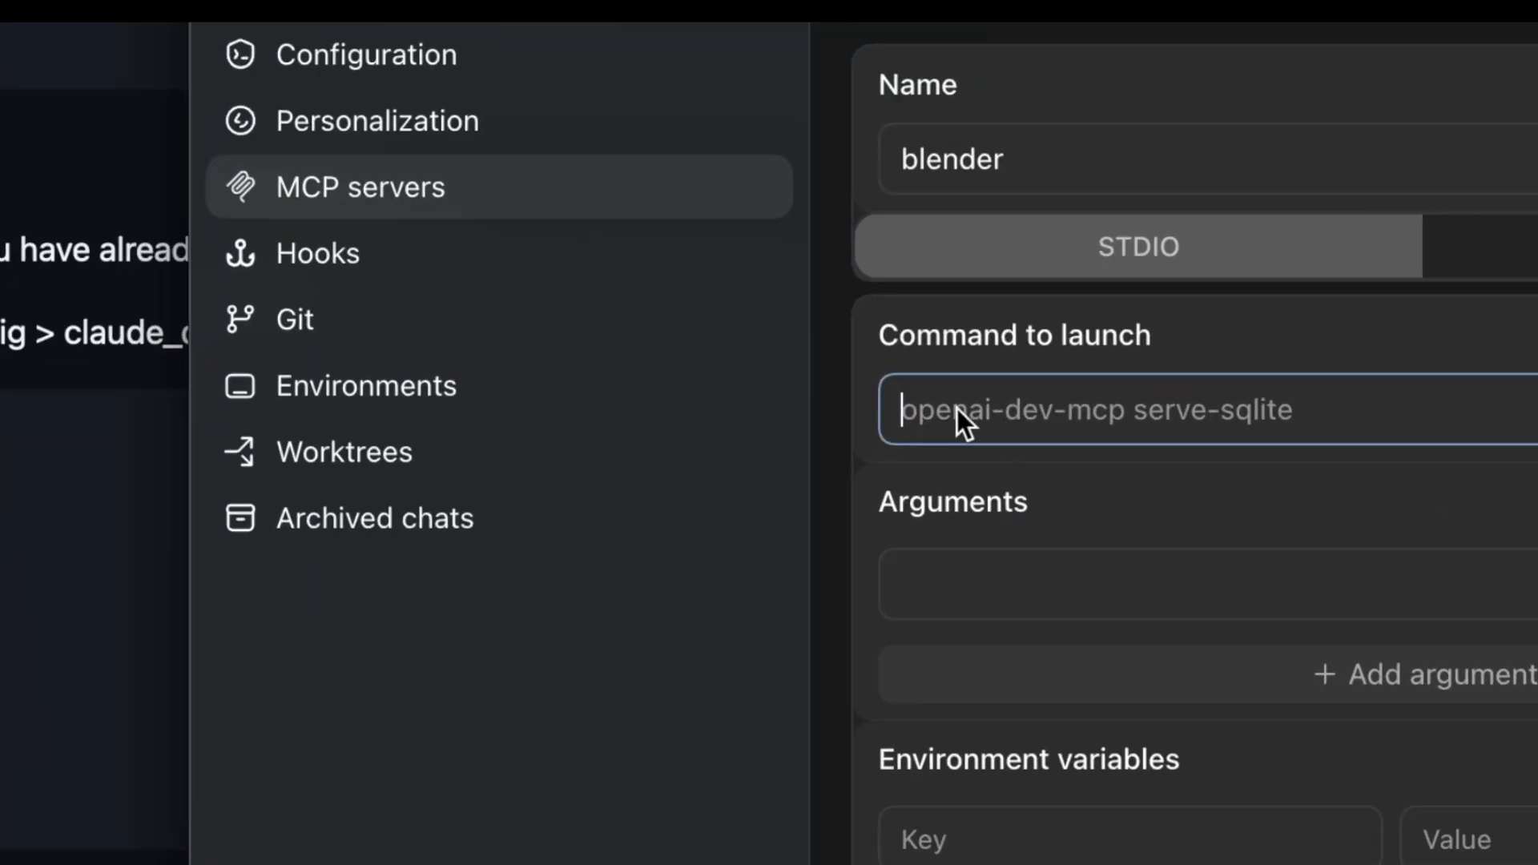
right_click(982, 416)
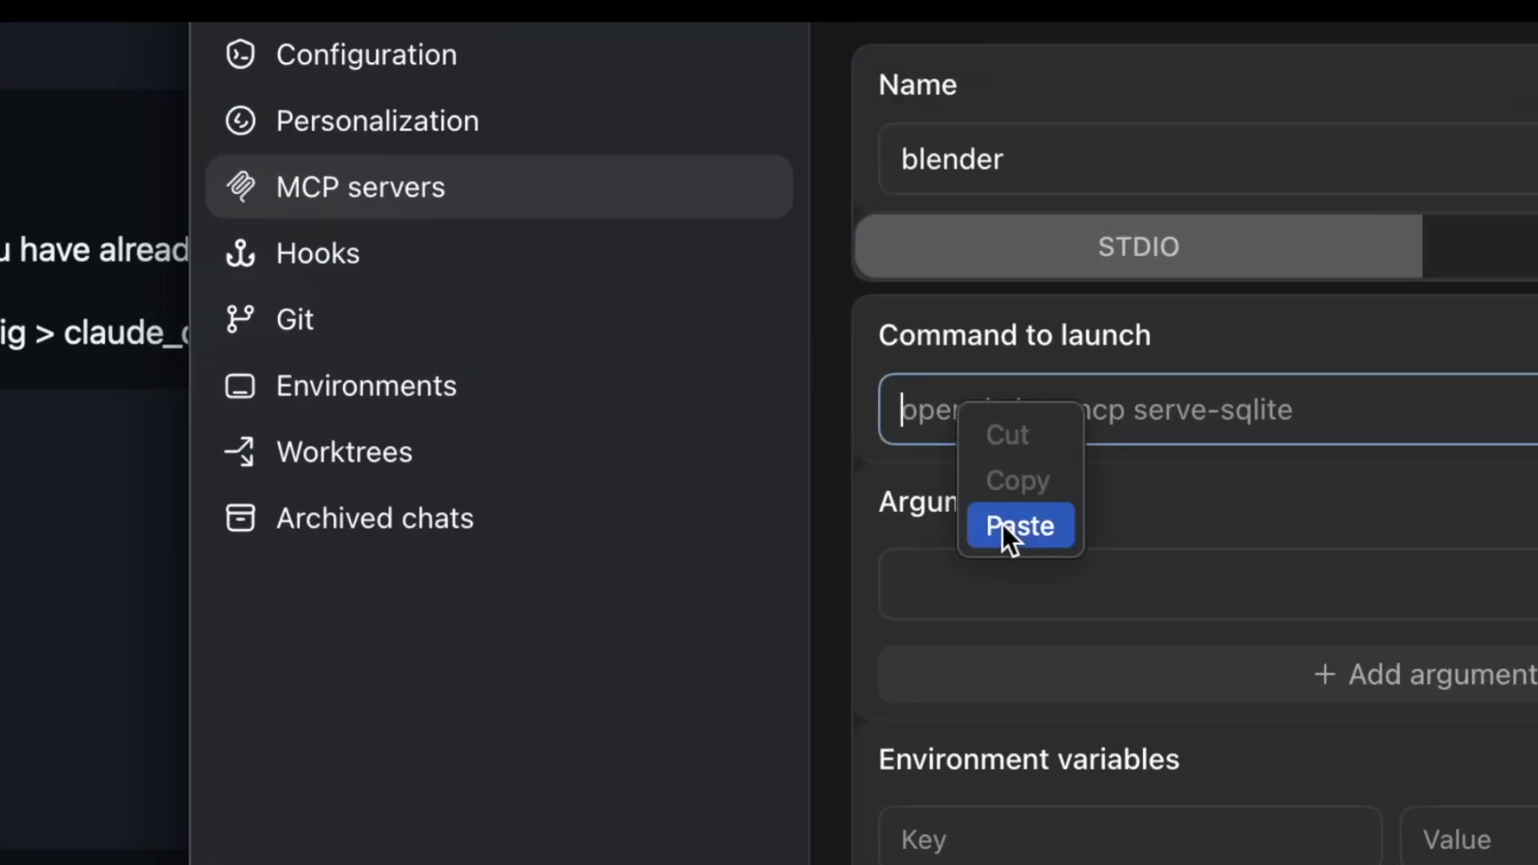
click(1007, 525)
Step: Copy blender-mcp from the README configuration as the custom MCP server's argument and save the server
click(520, 547)
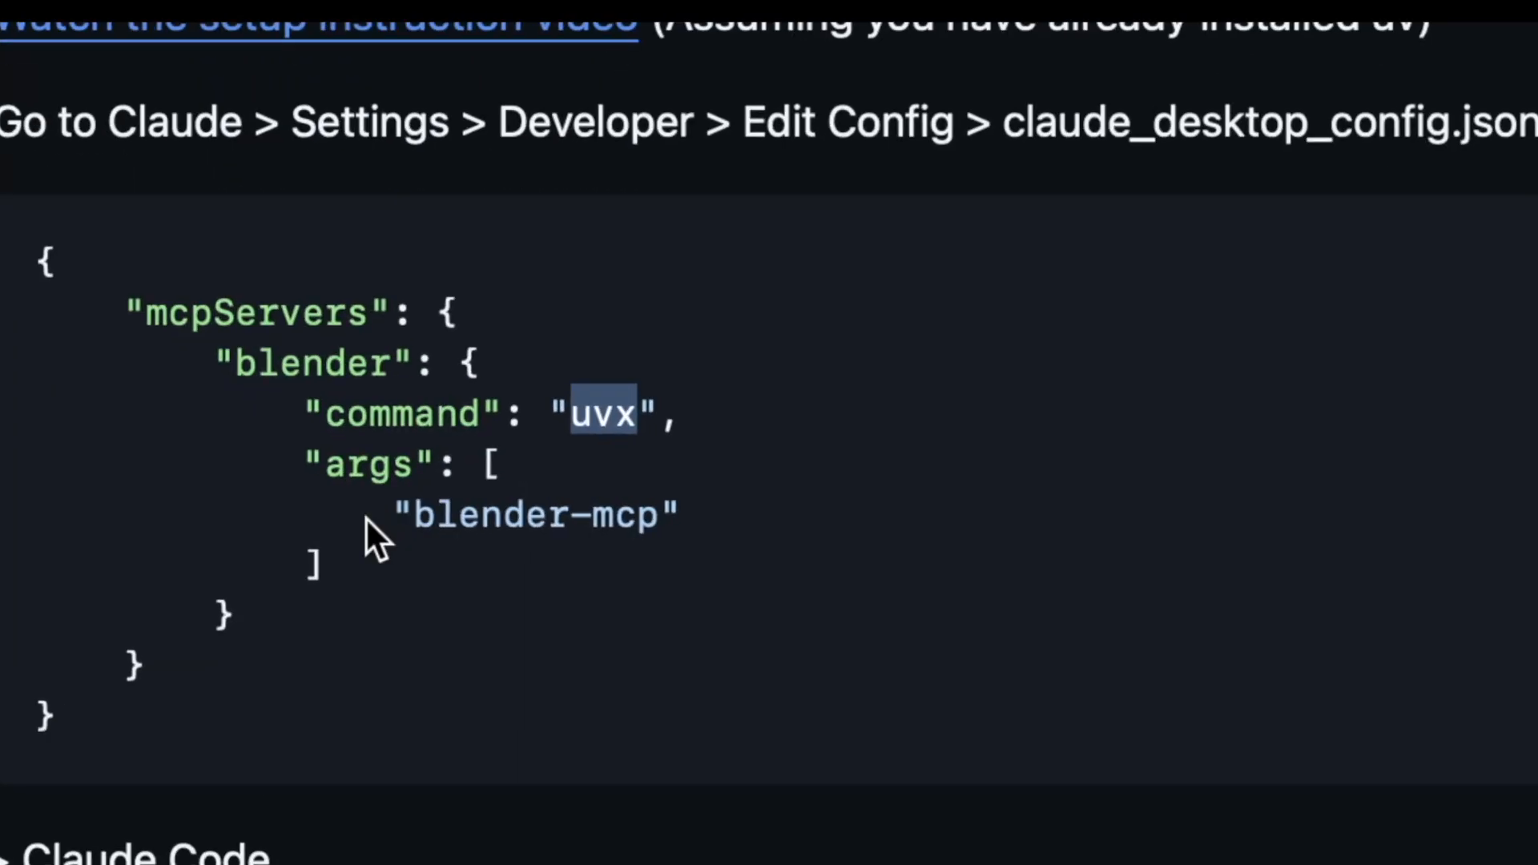
double_click(490, 518)
drag(418, 521, 660, 521)
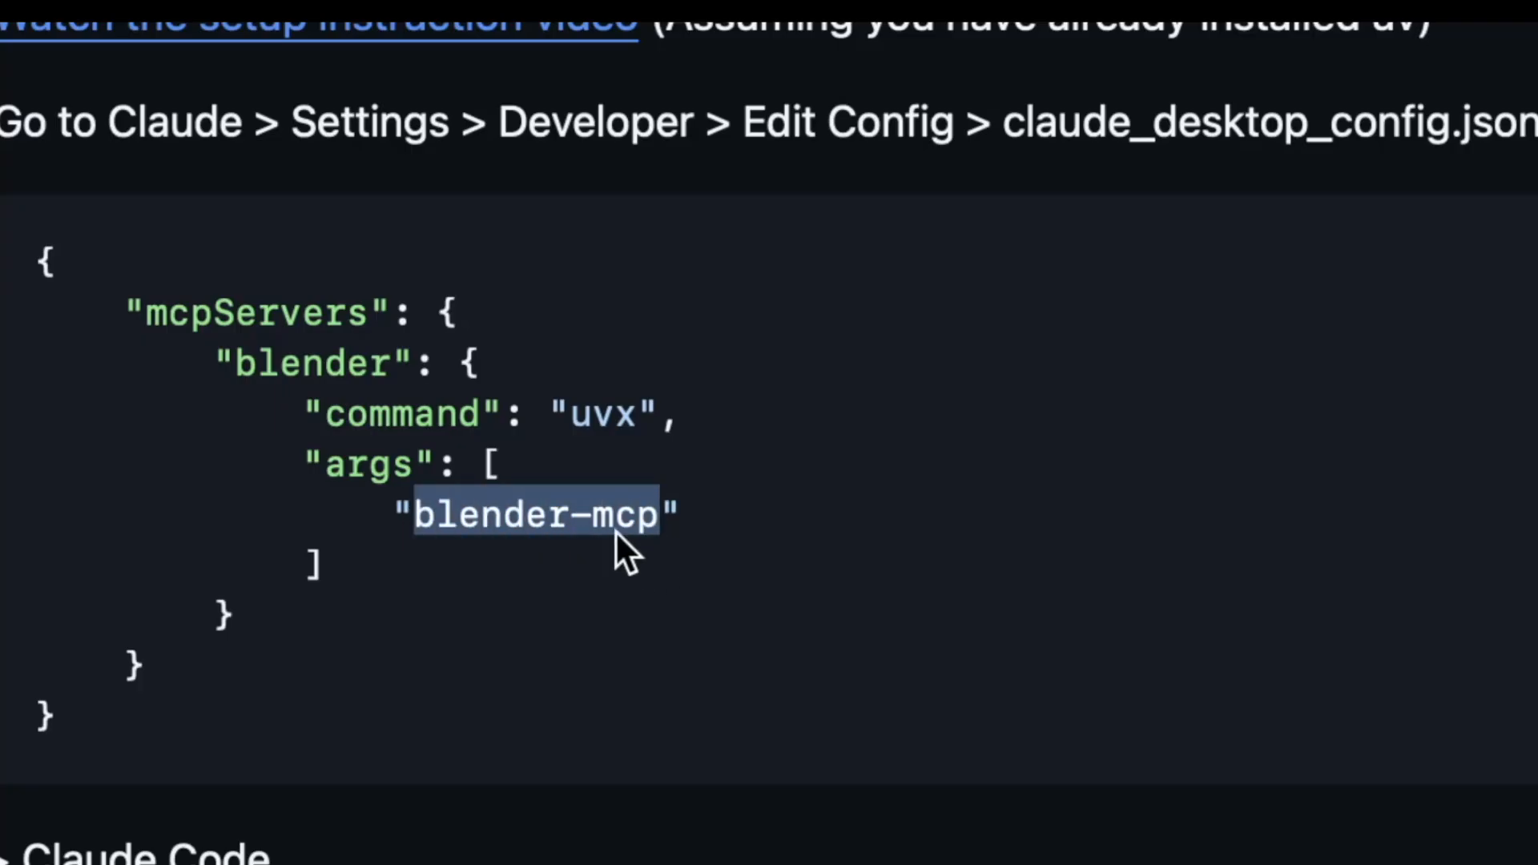
right_click(616, 529)
click(694, 752)
key(super+Tab)
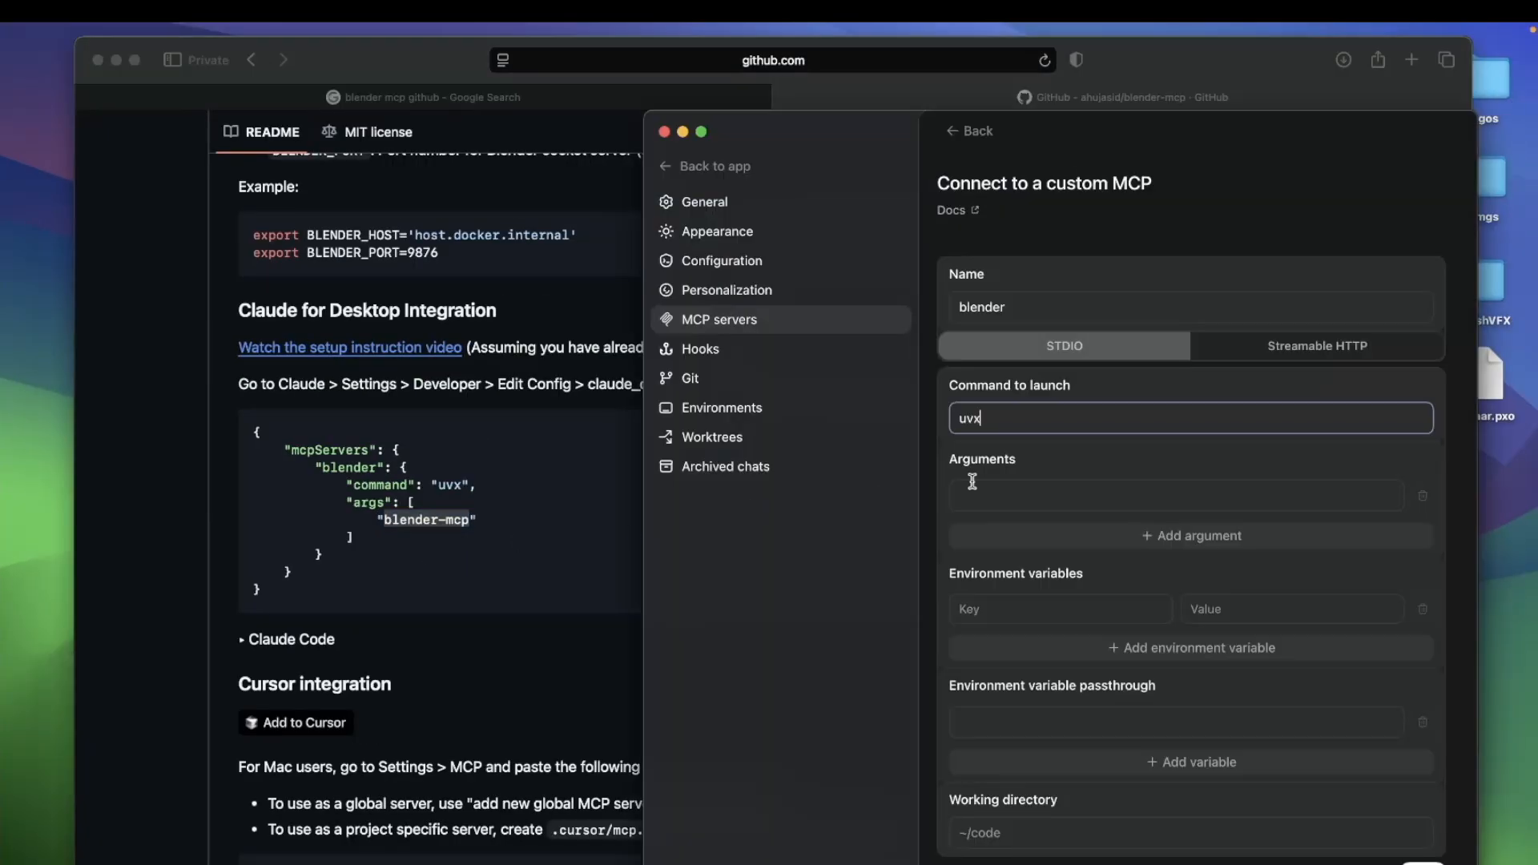
click(1040, 509)
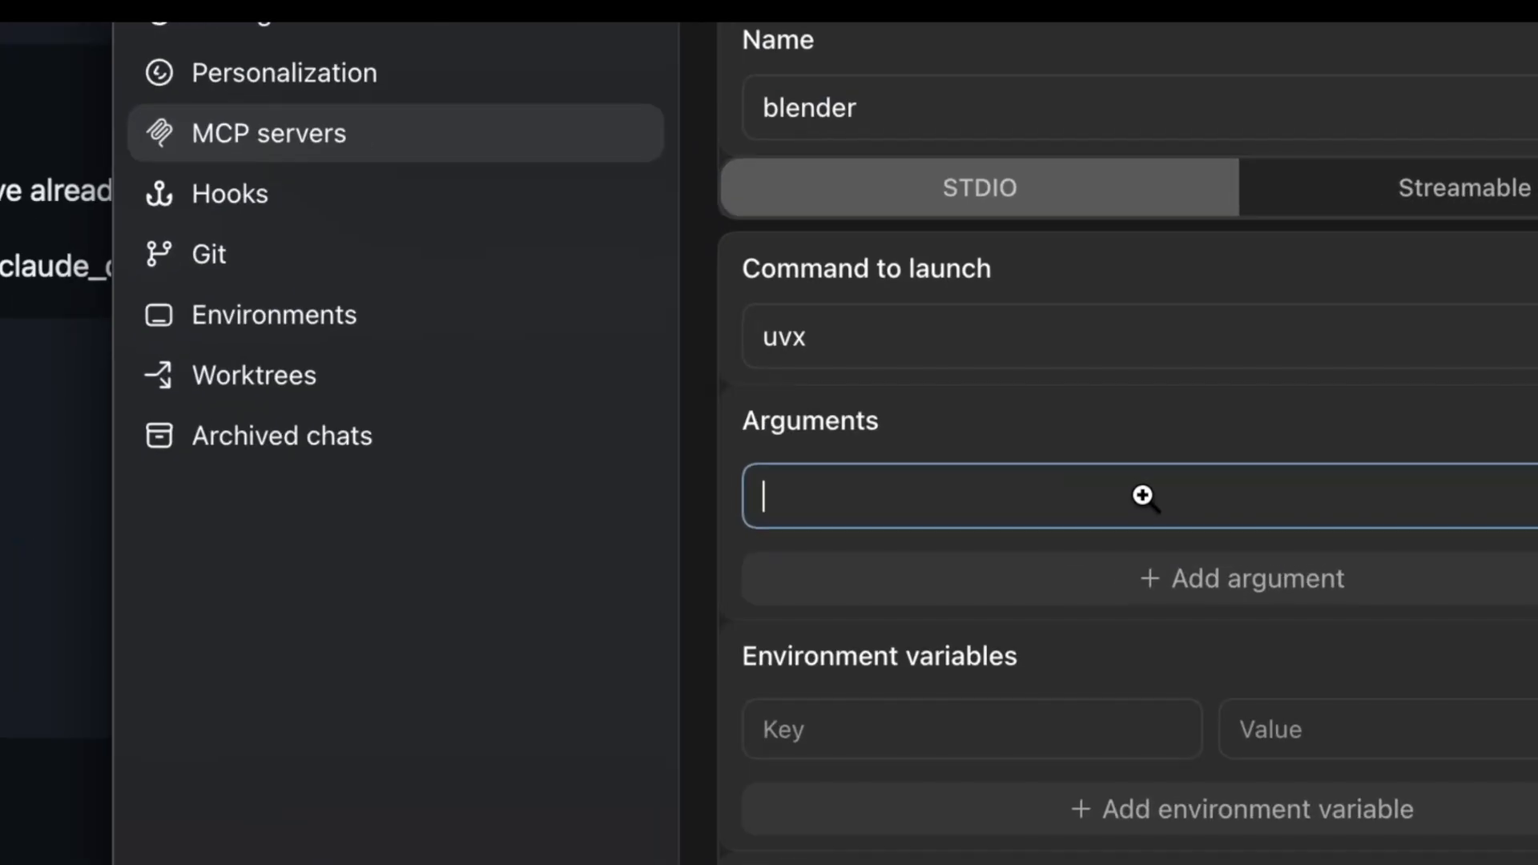
right_click(1005, 493)
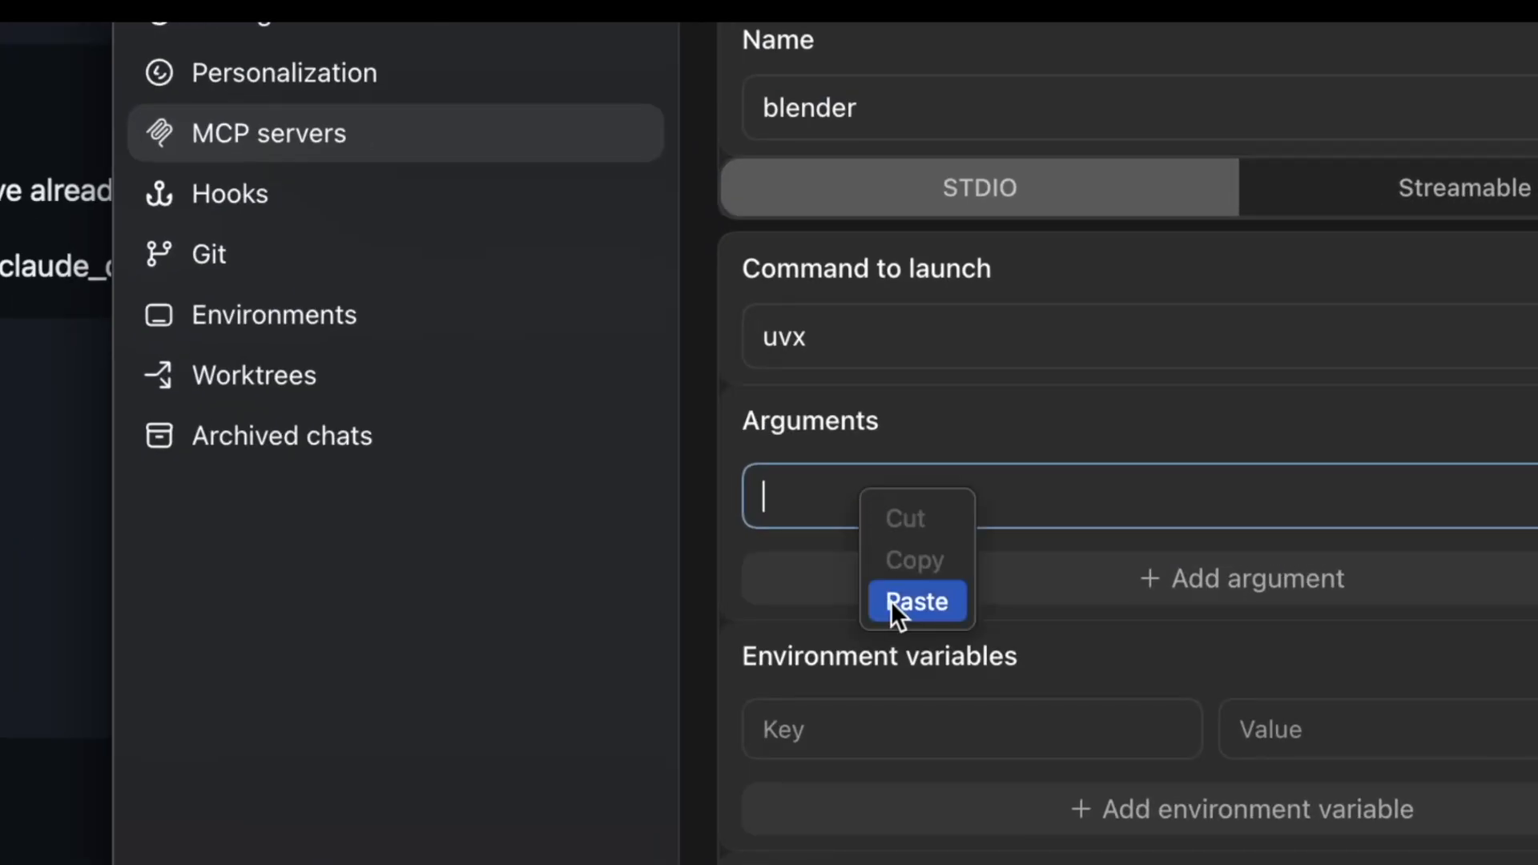
click(1024, 546)
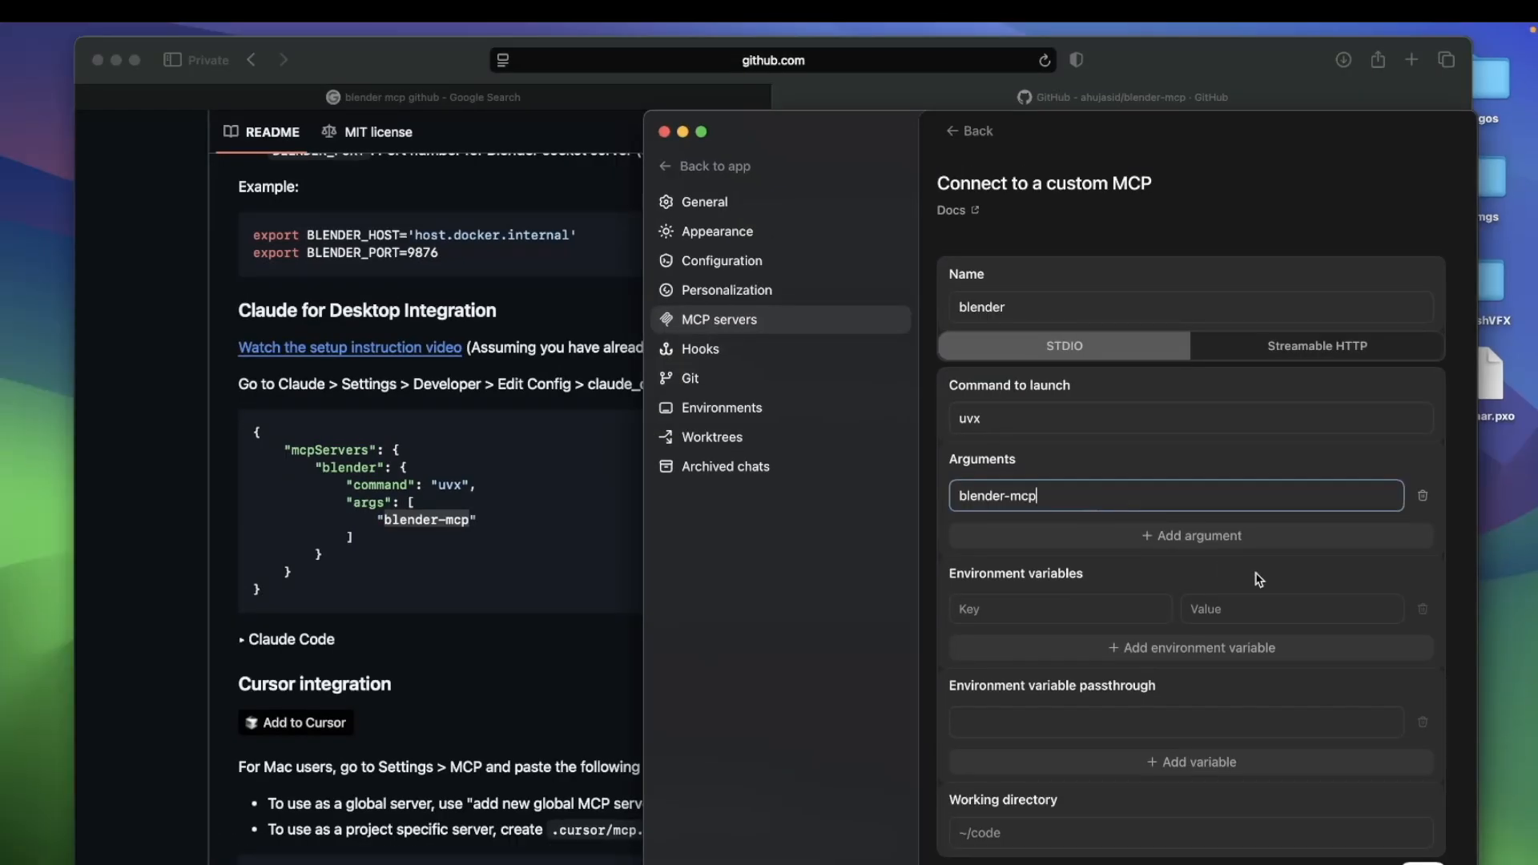
click(1429, 807)
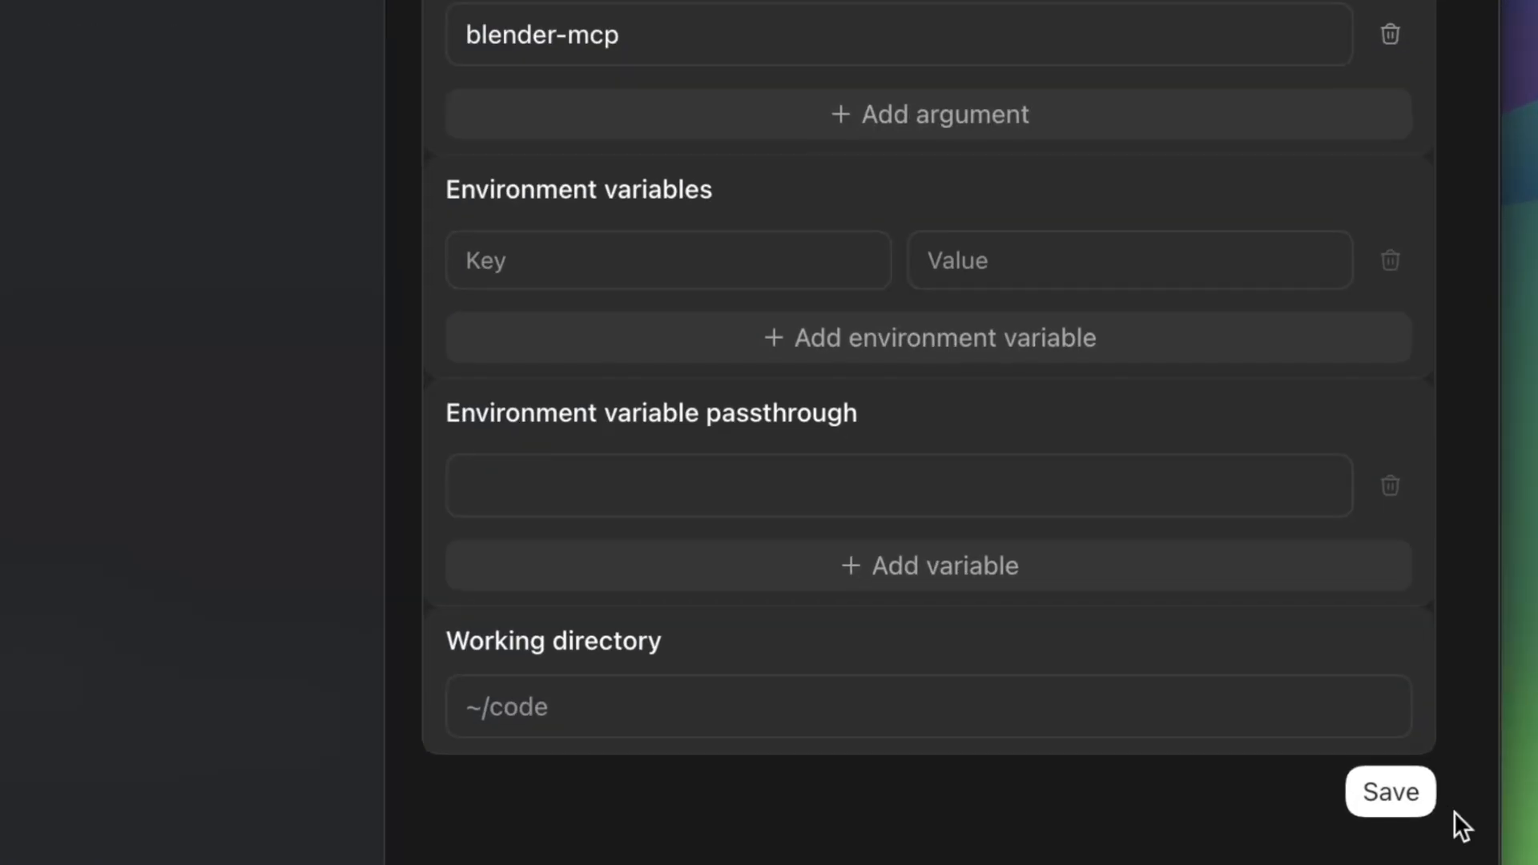
click(1424, 806)
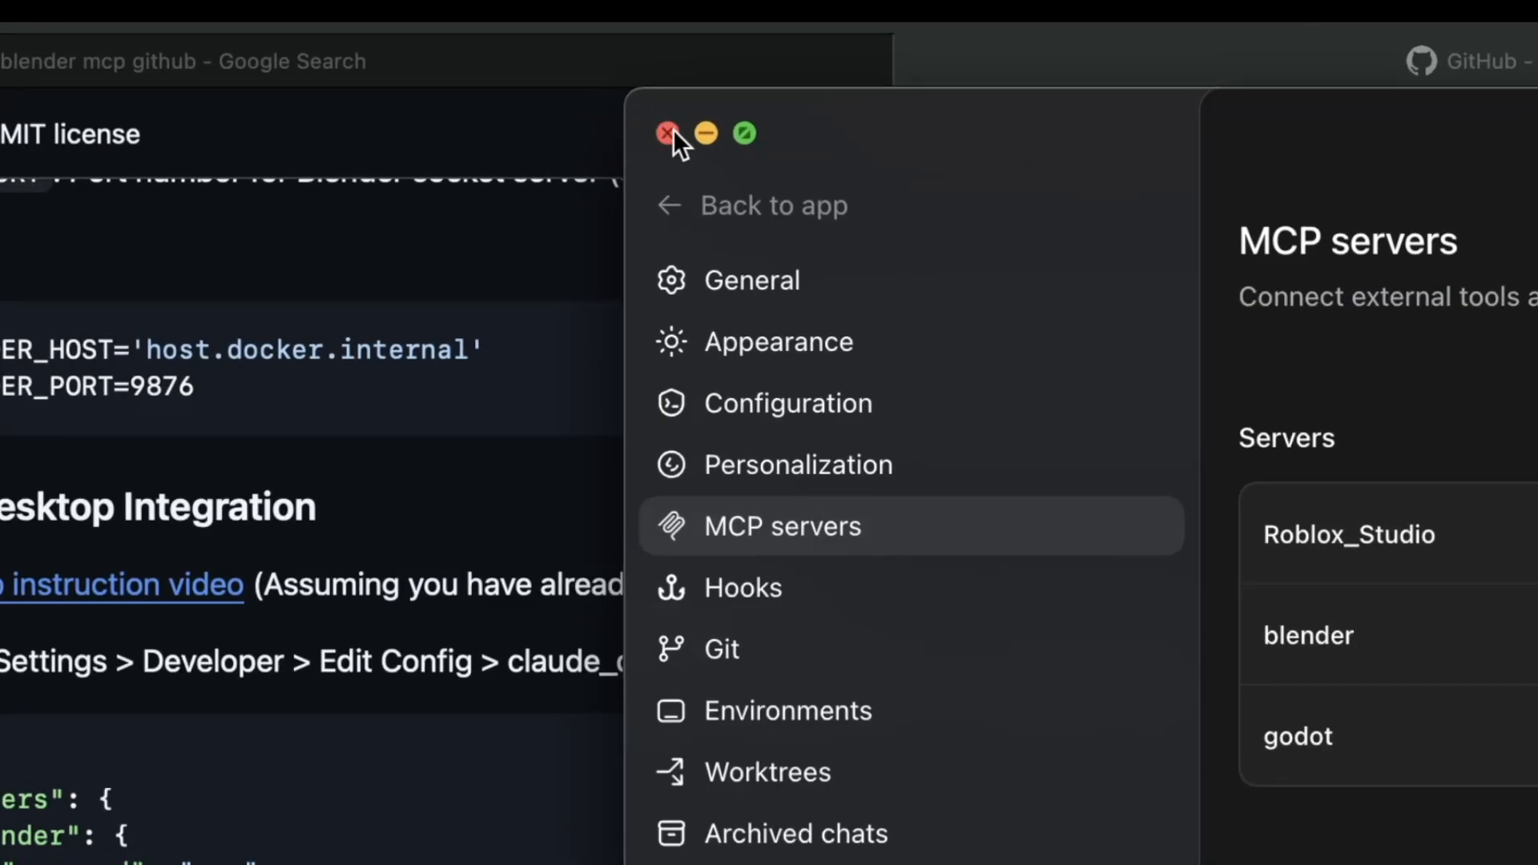
Step: Close and reopen Codex, and check the blender entry among the MCP servers in its settings
click(665, 134)
key(F4)
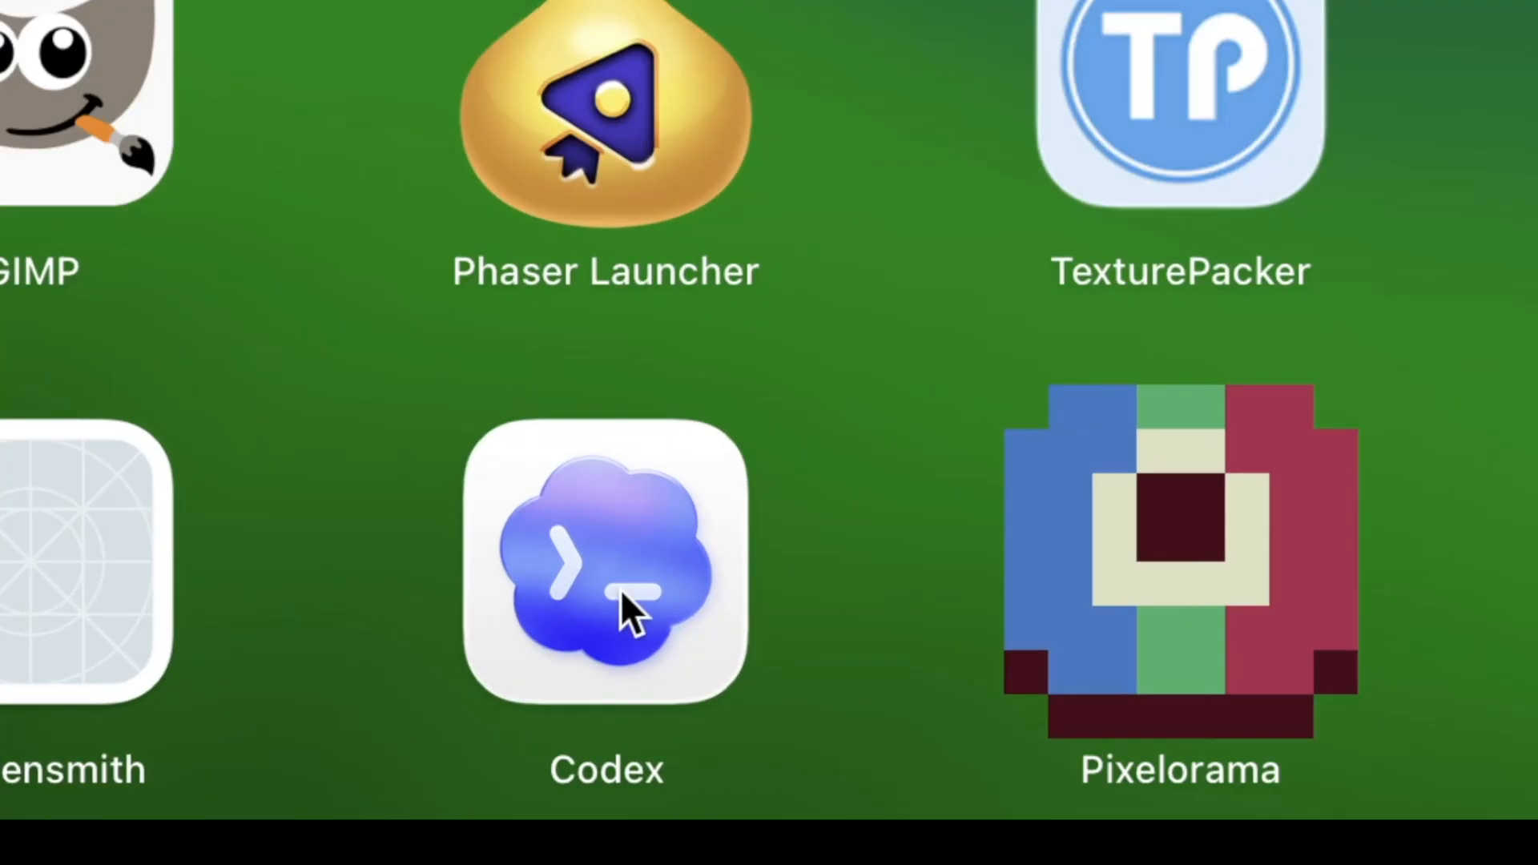
click(620, 590)
key(super+comma)
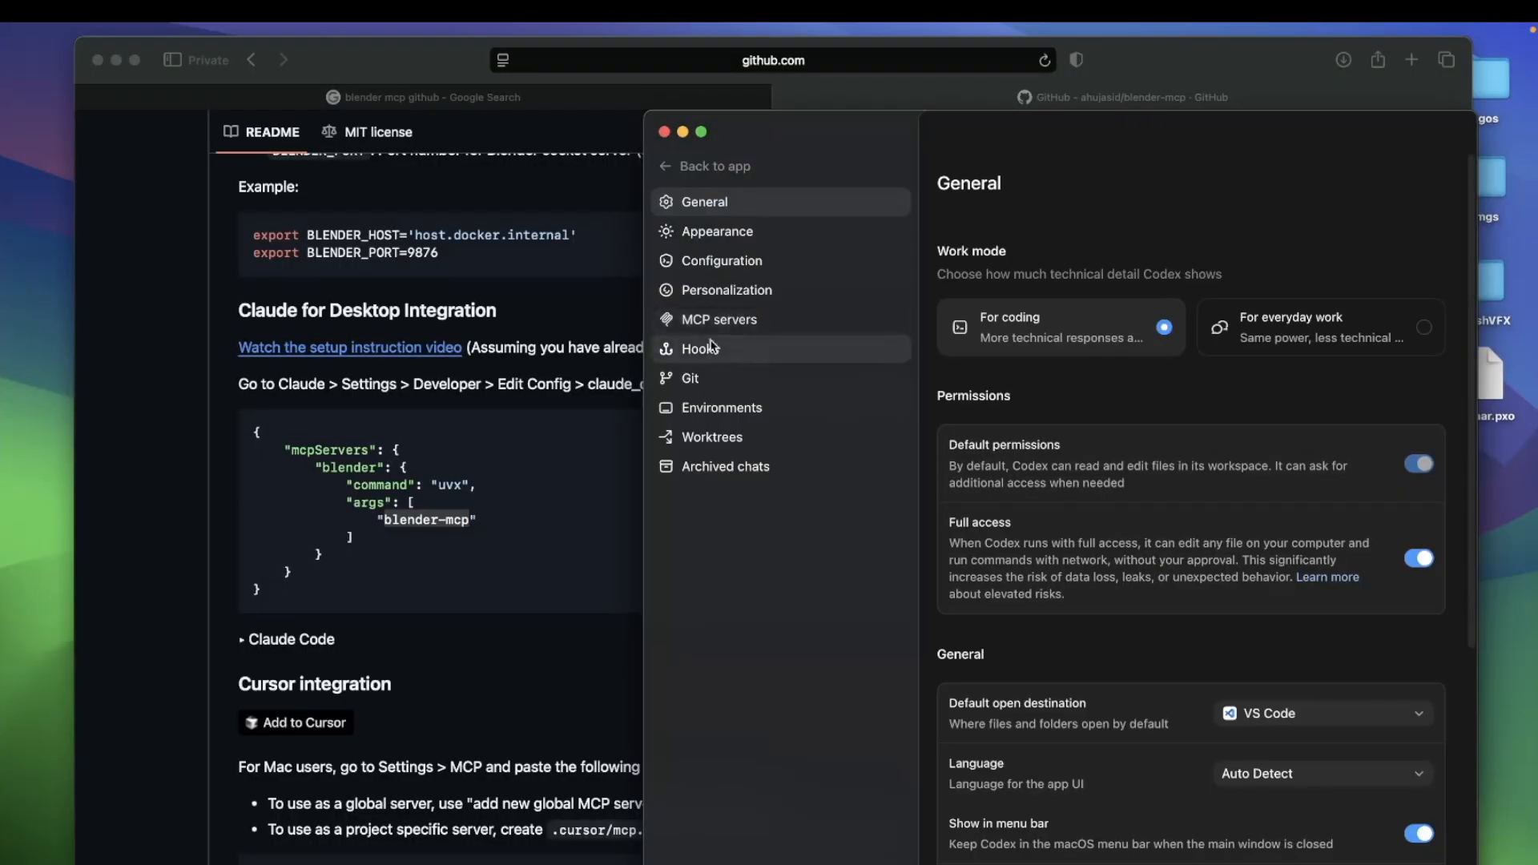
click(722, 325)
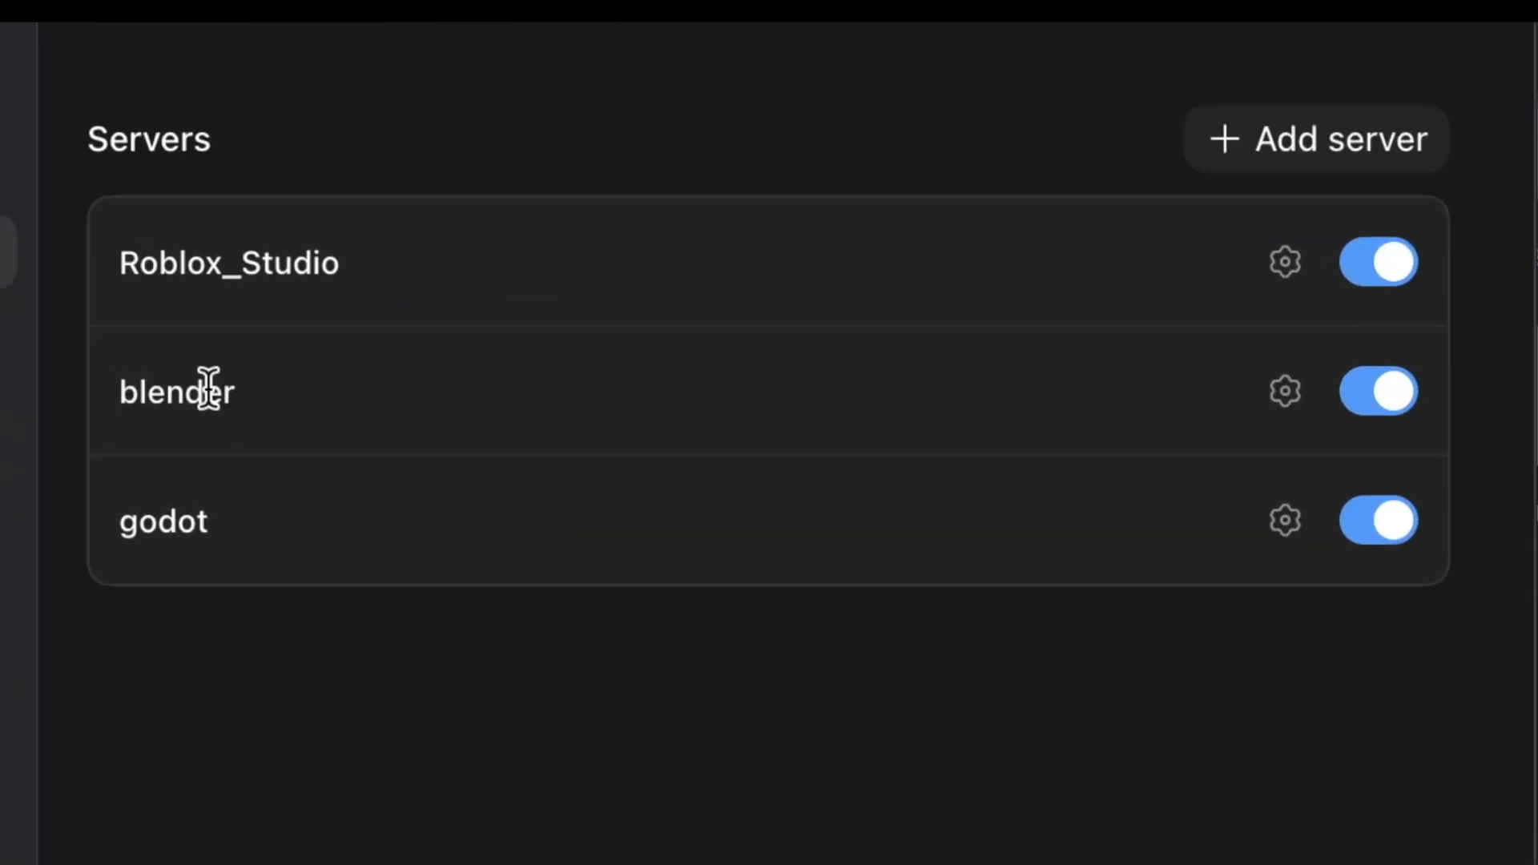
drag(236, 392, 117, 393)
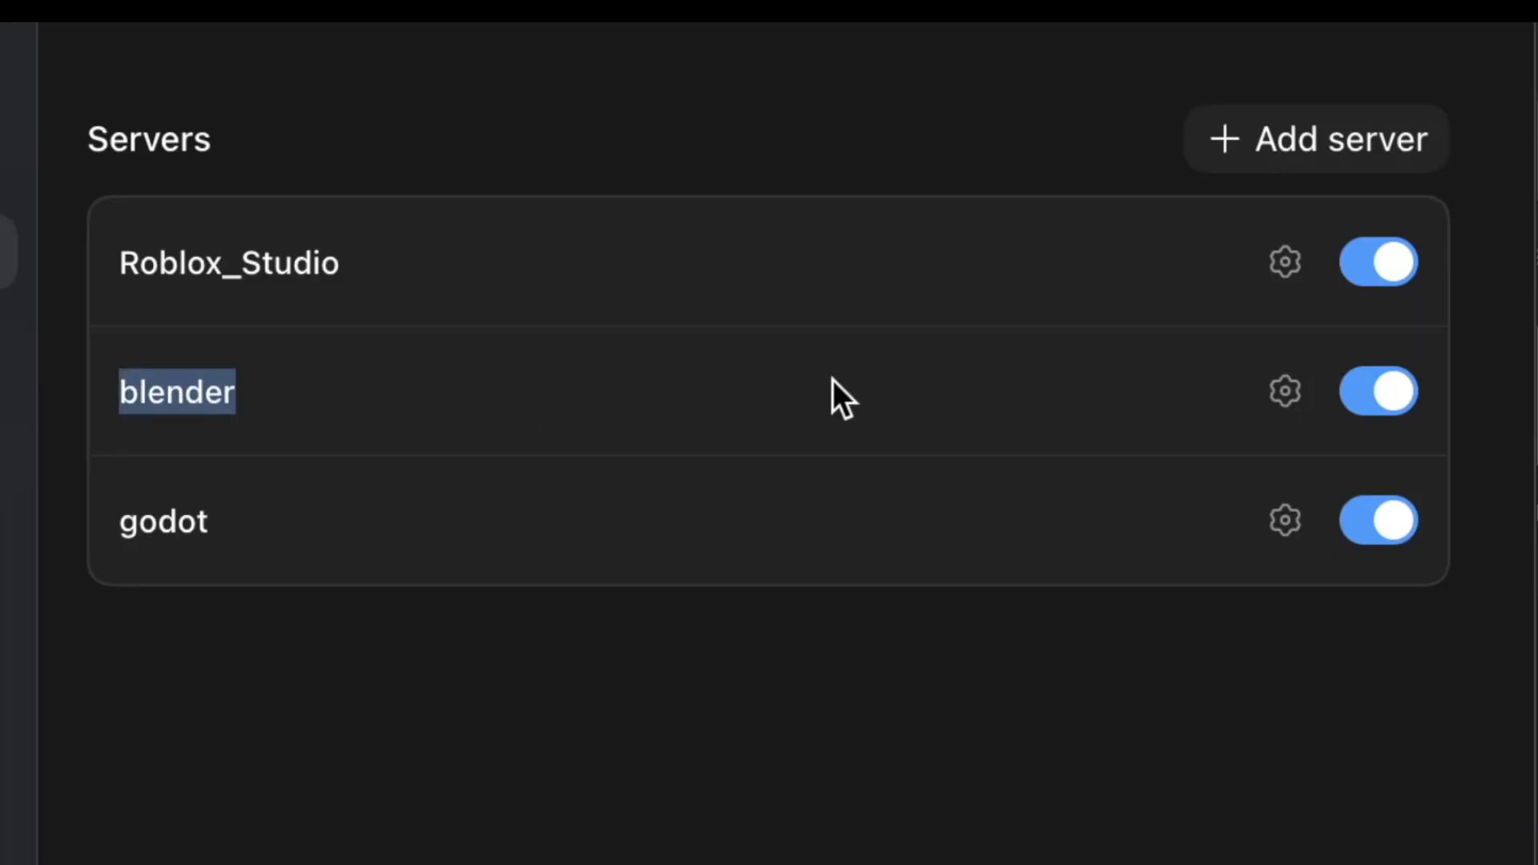
click(1156, 402)
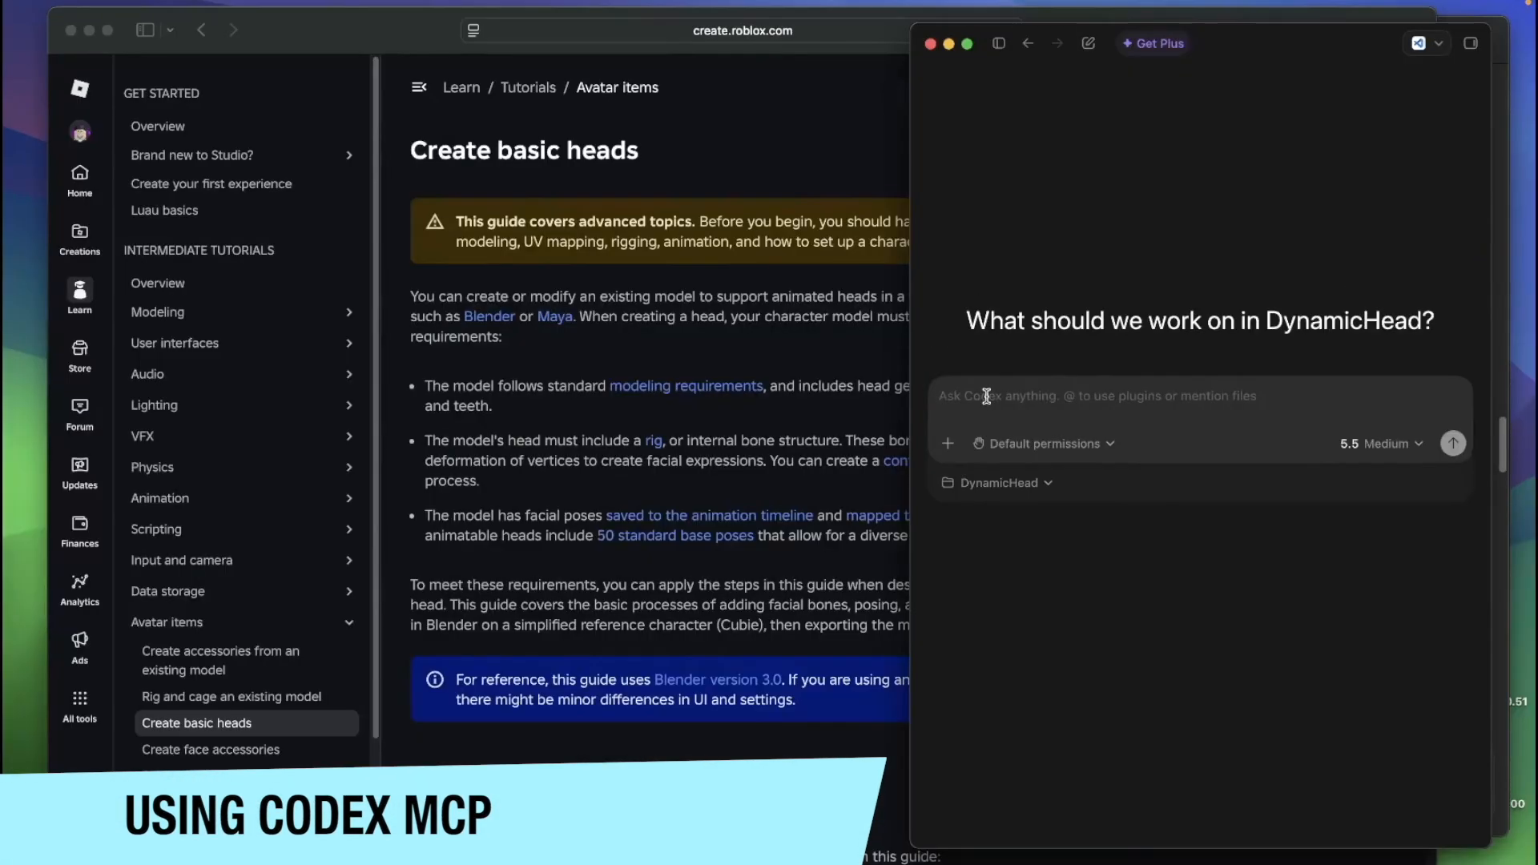
text(Base on this)
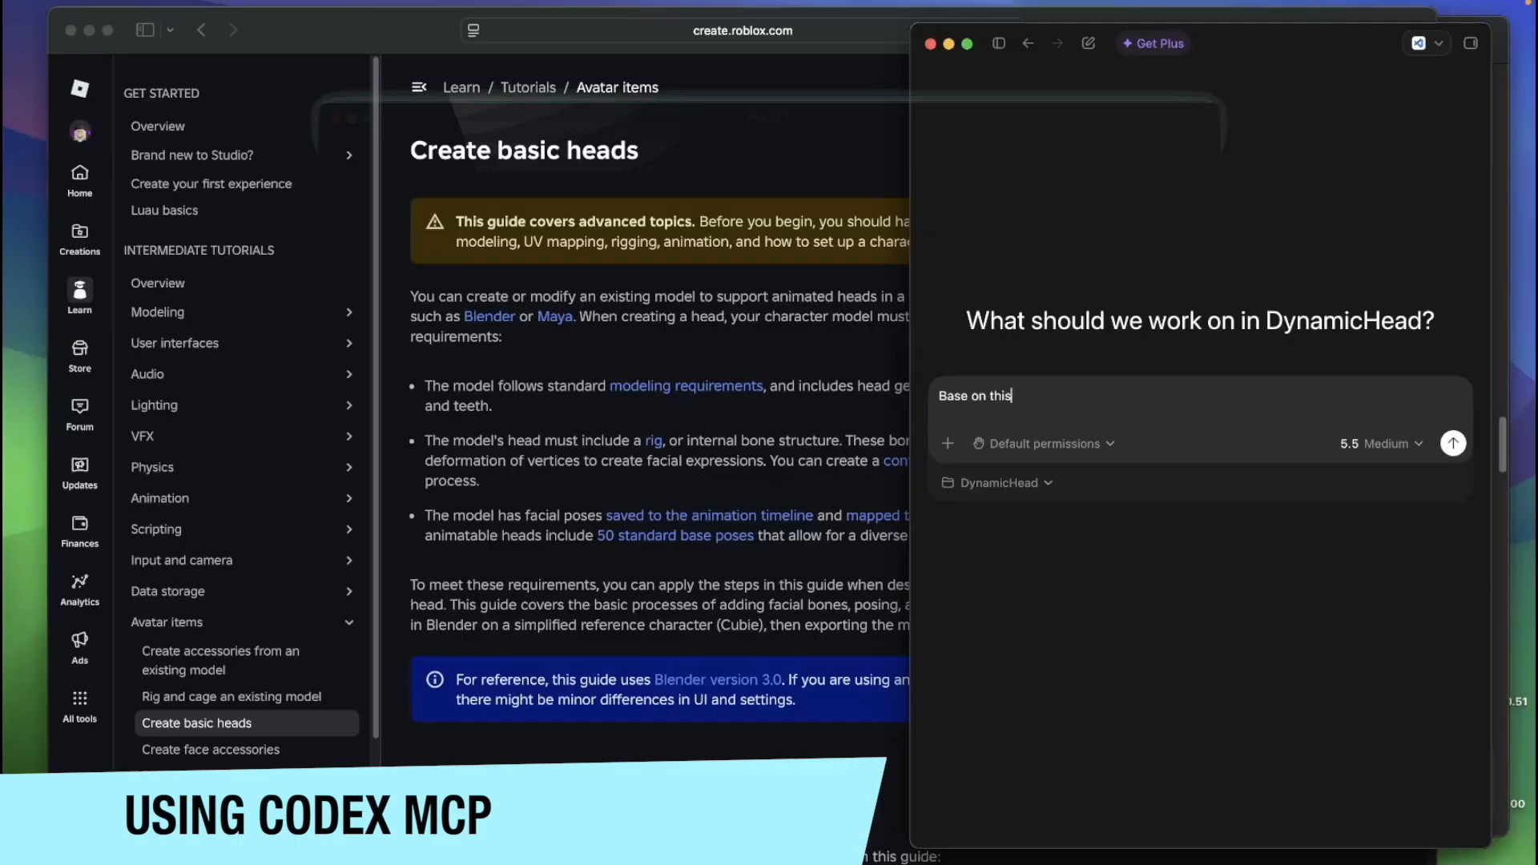
text( ar)
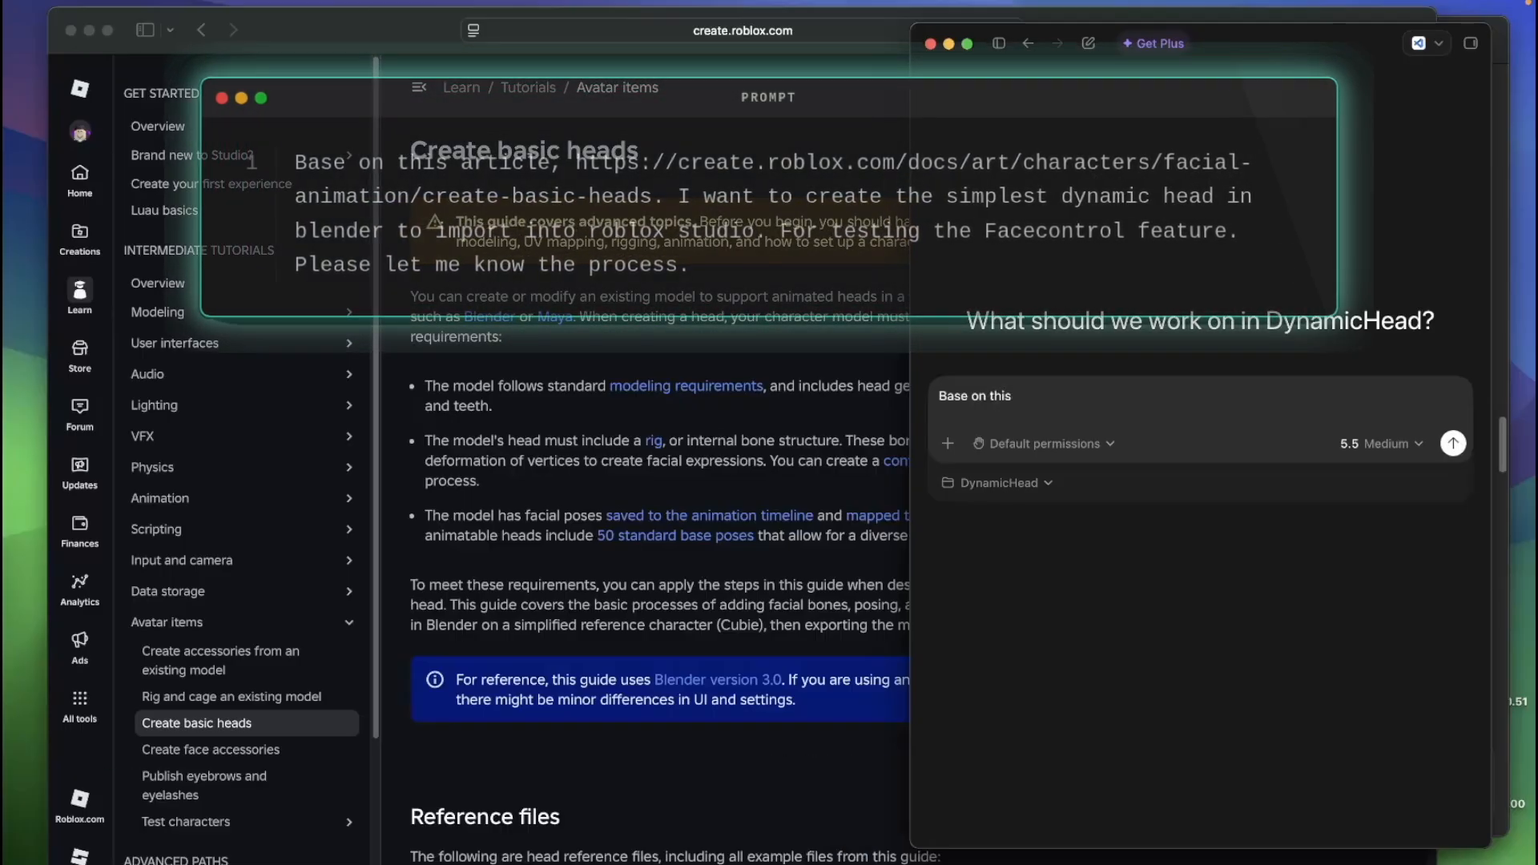
text(ticle,)
key(super+v)
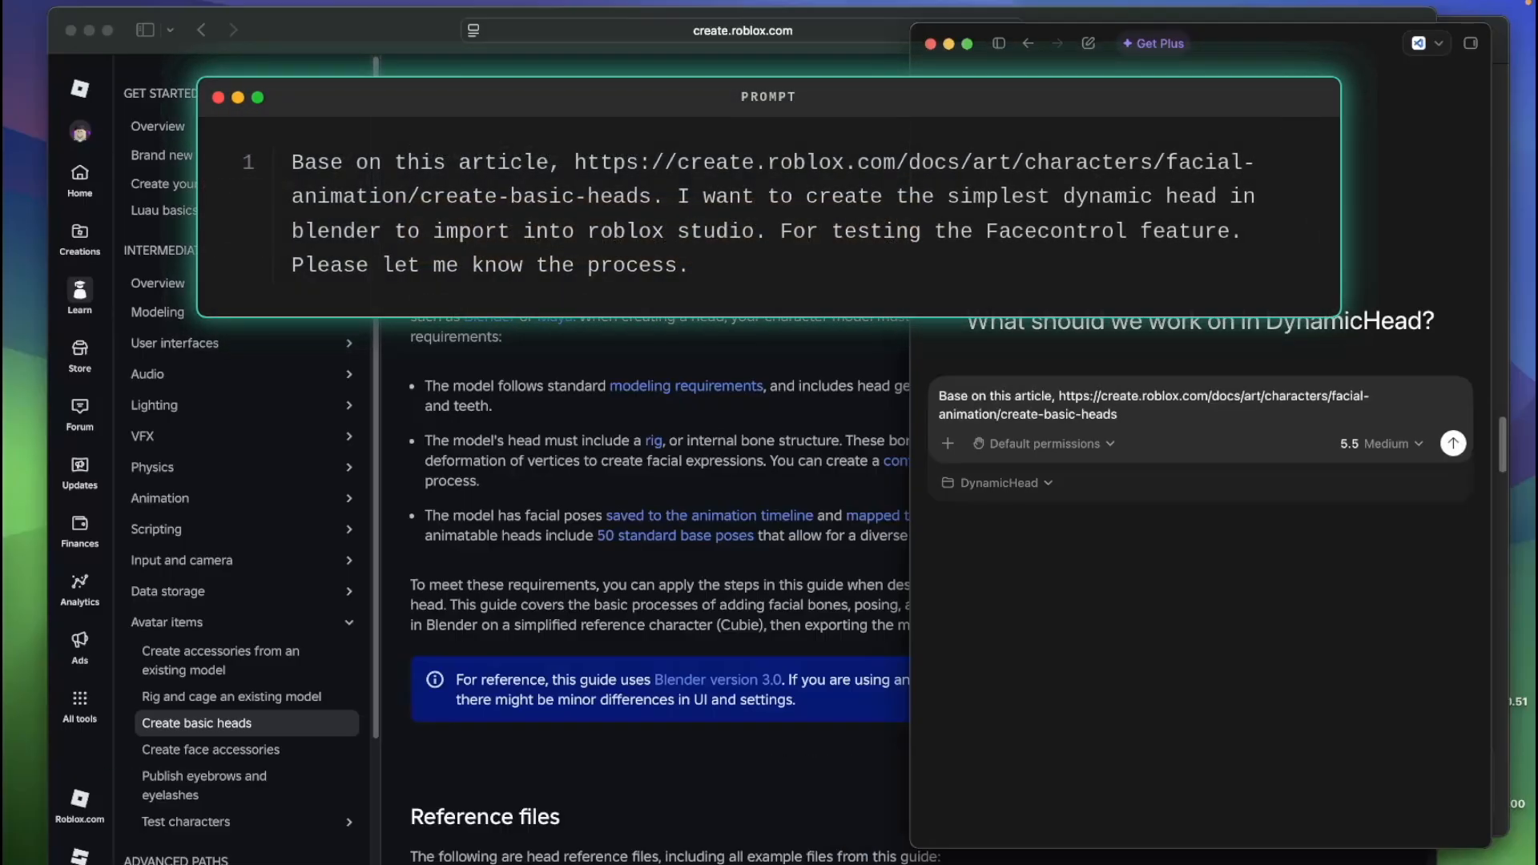
Step: Switch to the browser and skim the Create basic heads article's reference files, rigging, face bones and skinning sections
key(super+Tab)
scroll(501, 137, down, 10)
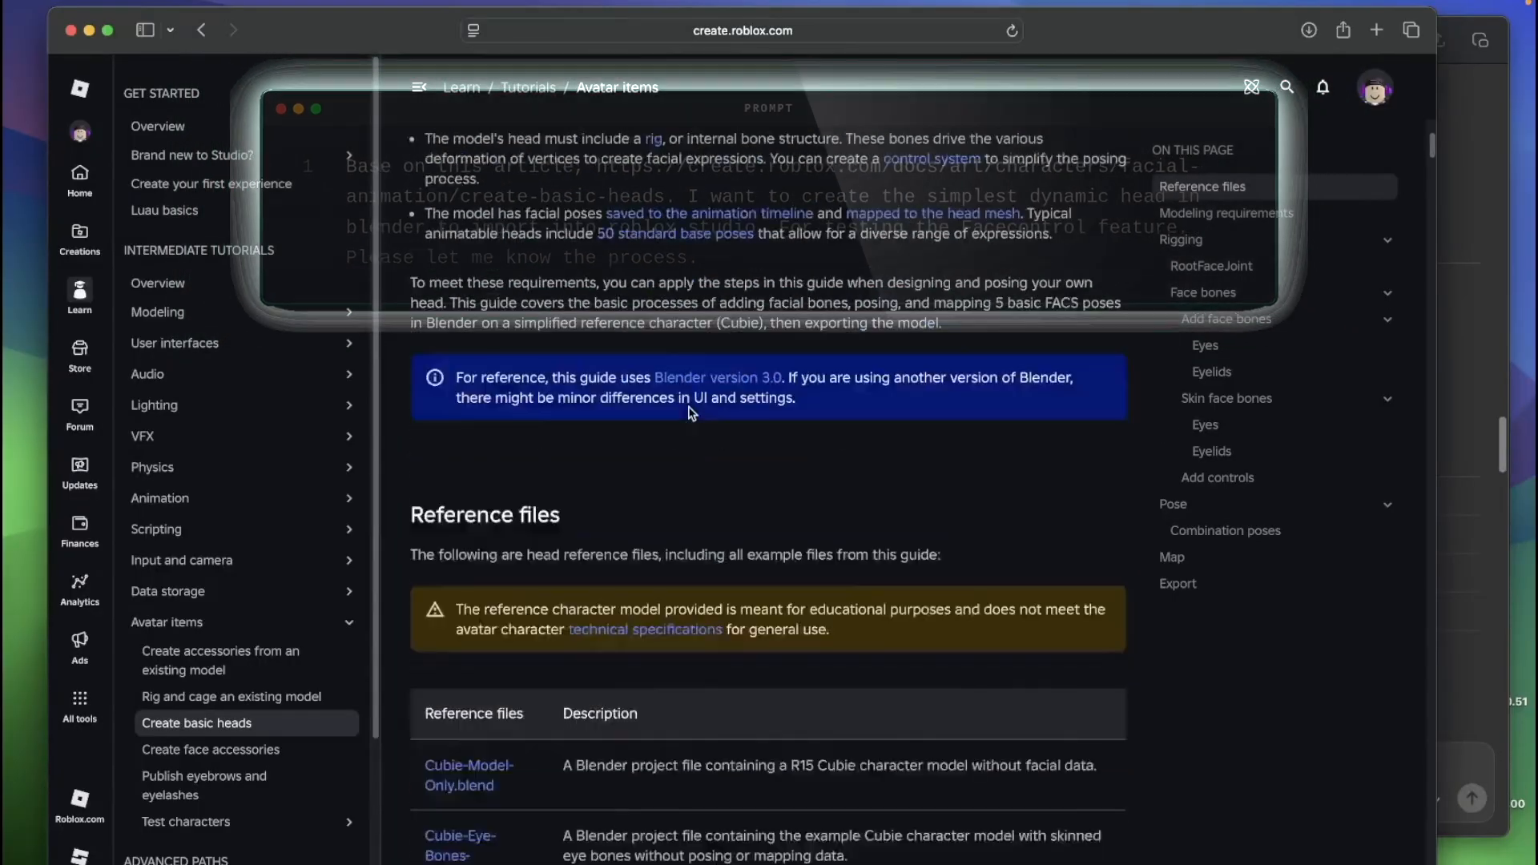
scroll(690, 413, down, 15)
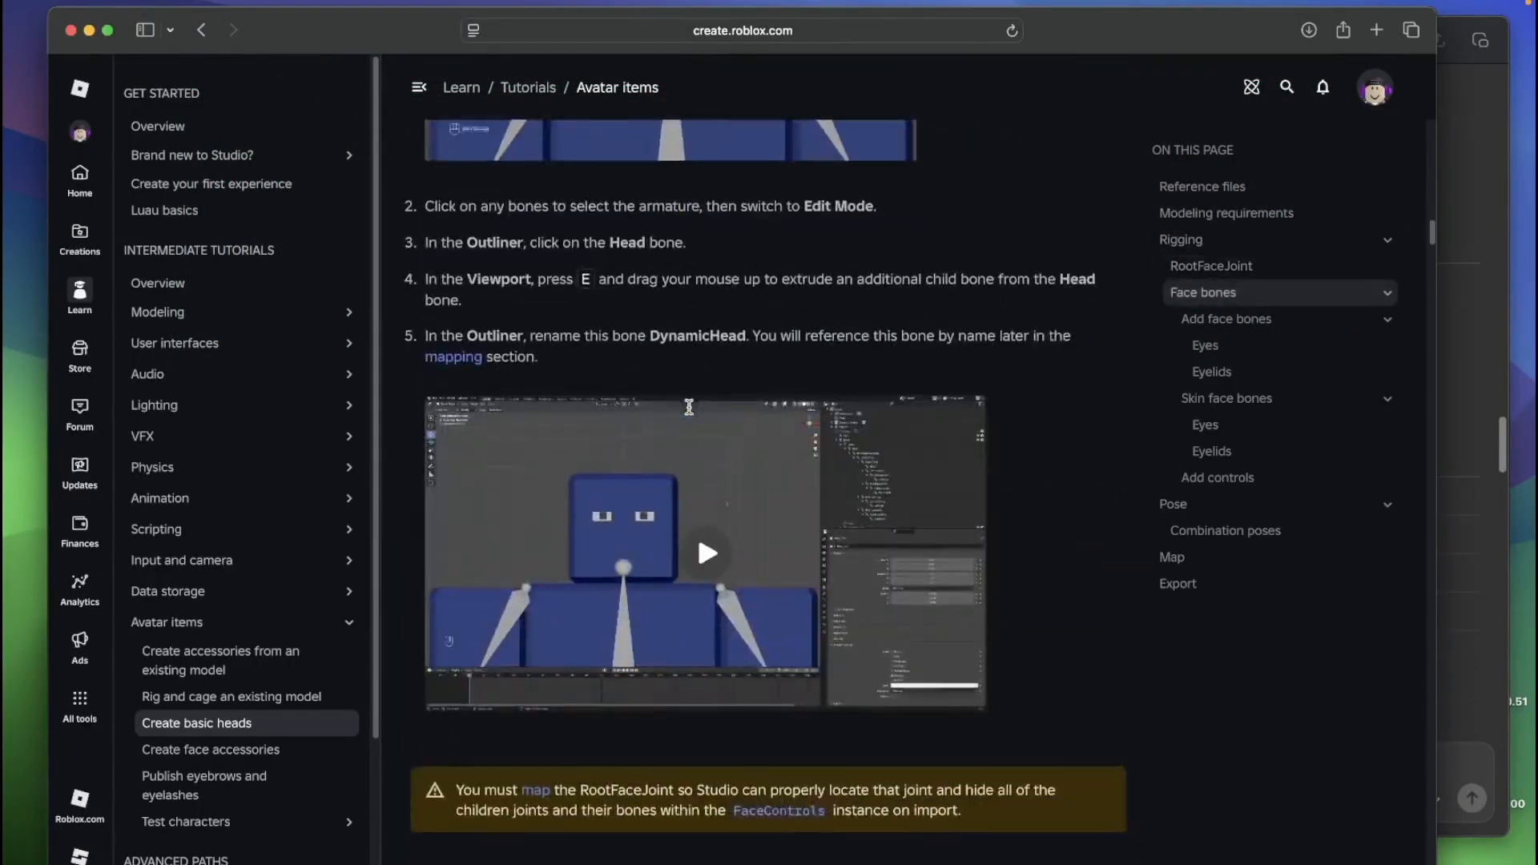
scroll(690, 410, down, 15)
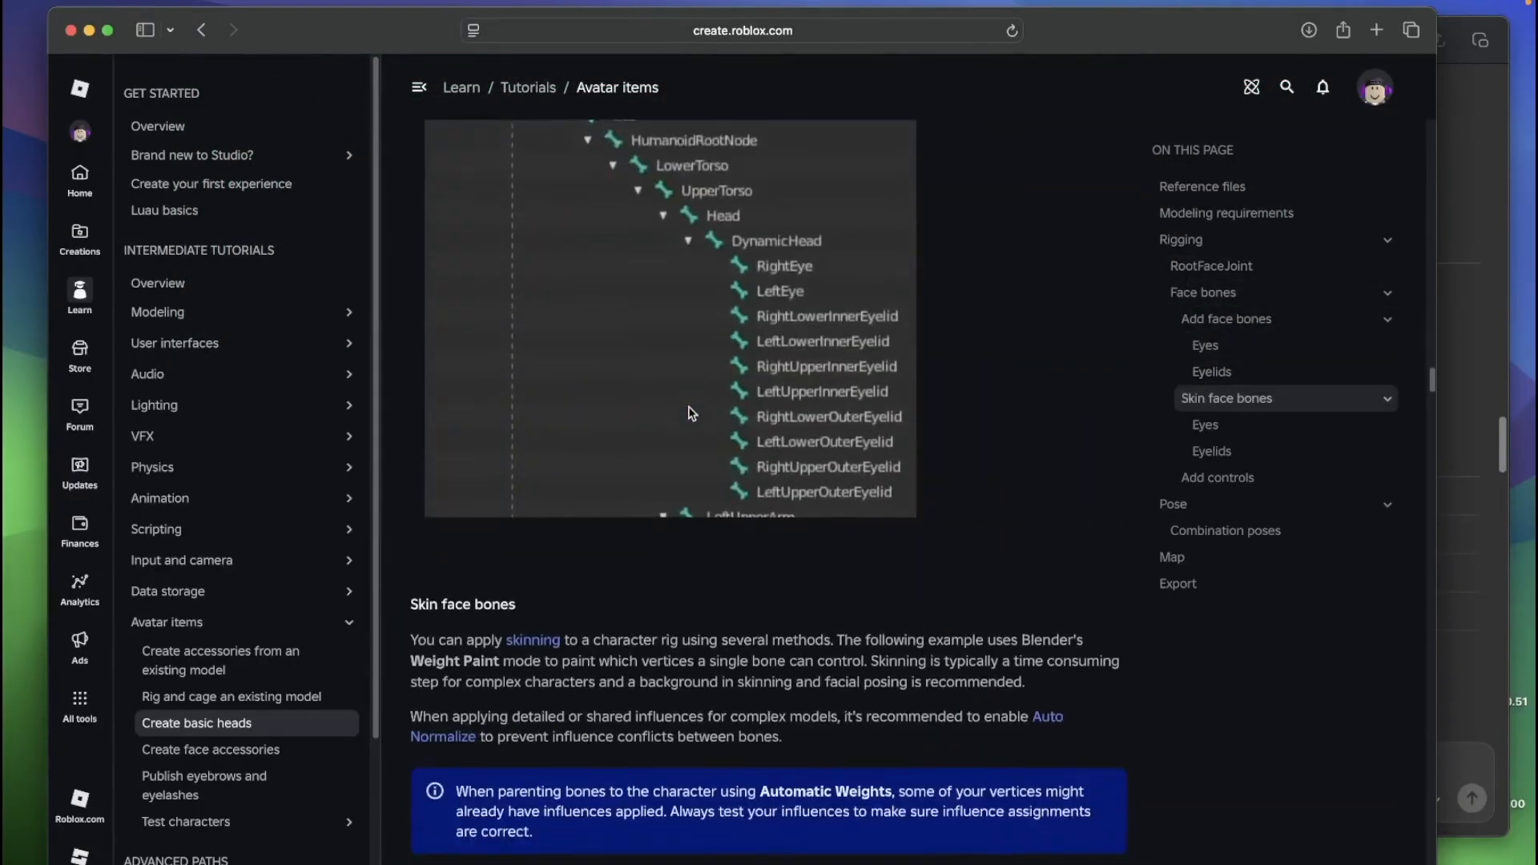
scroll(690, 412, up, 20)
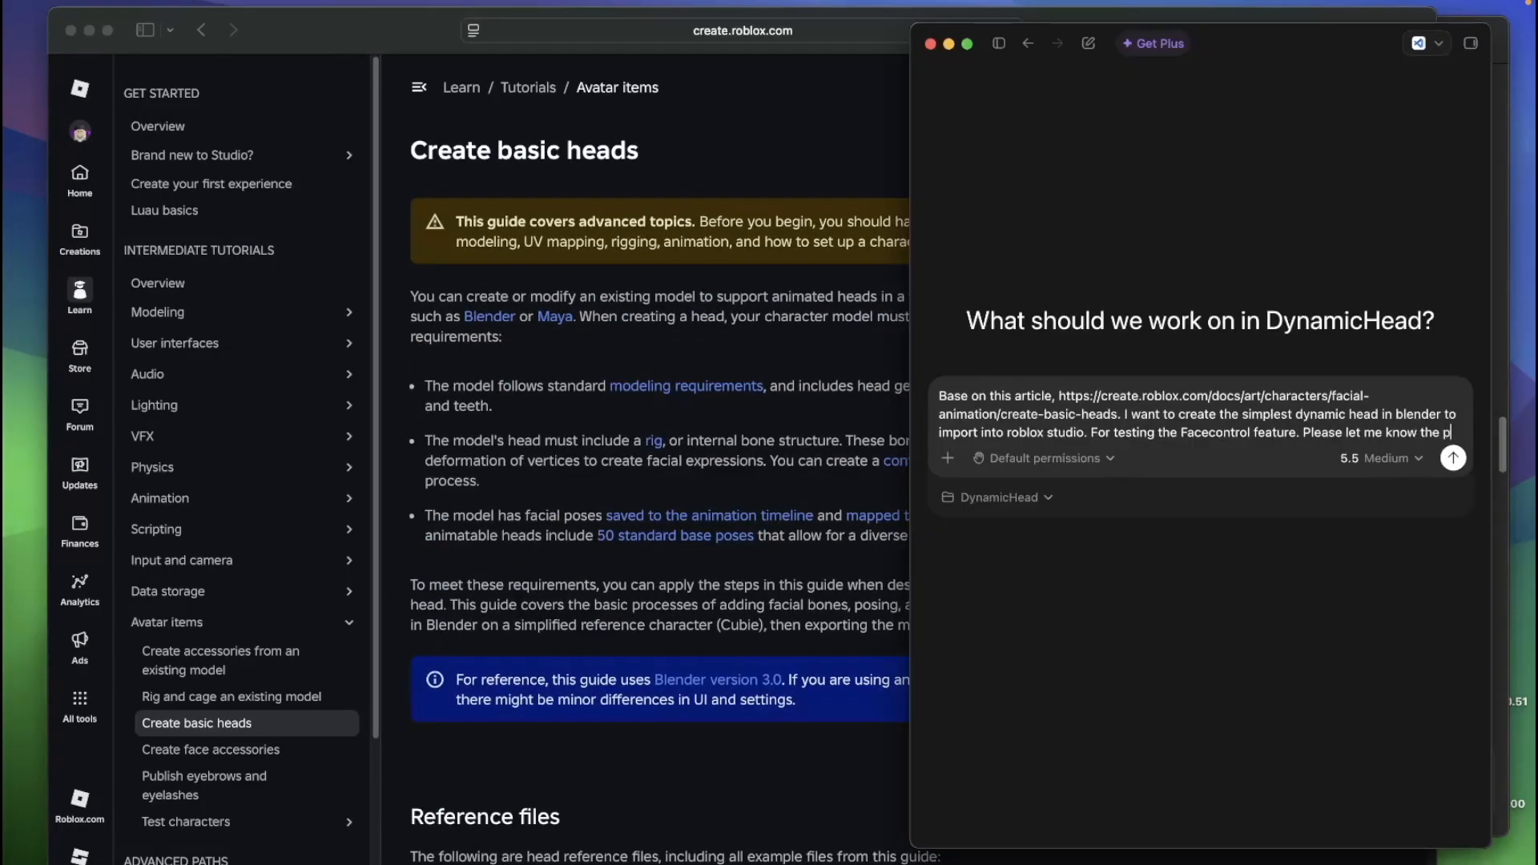
Step: Finish the prompt with "Please let me know the process.", send it, and read through the suggested minimal Blender process
text(rocess.)
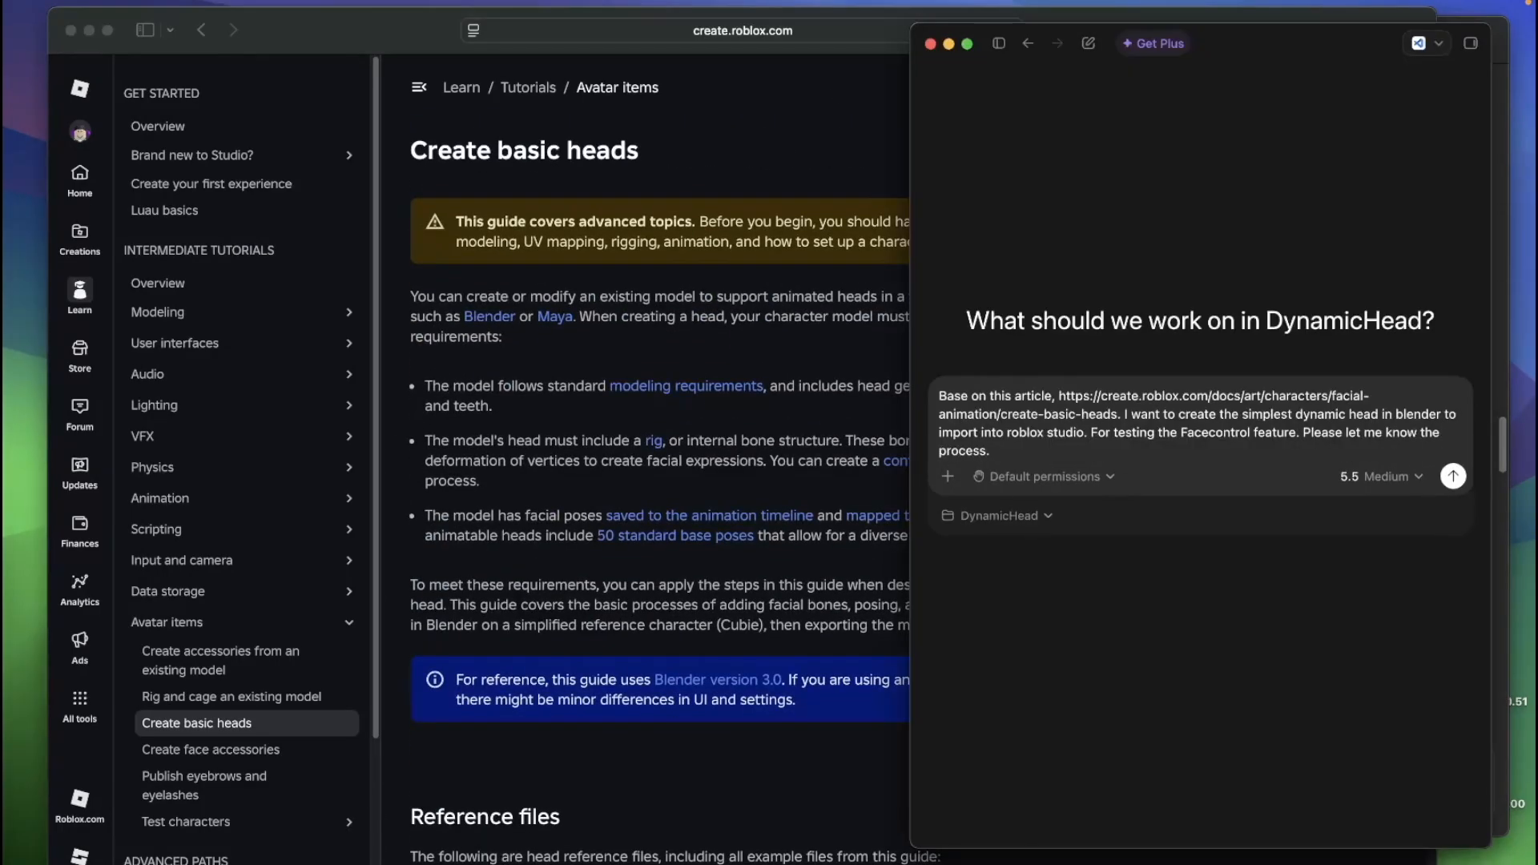
key(Return)
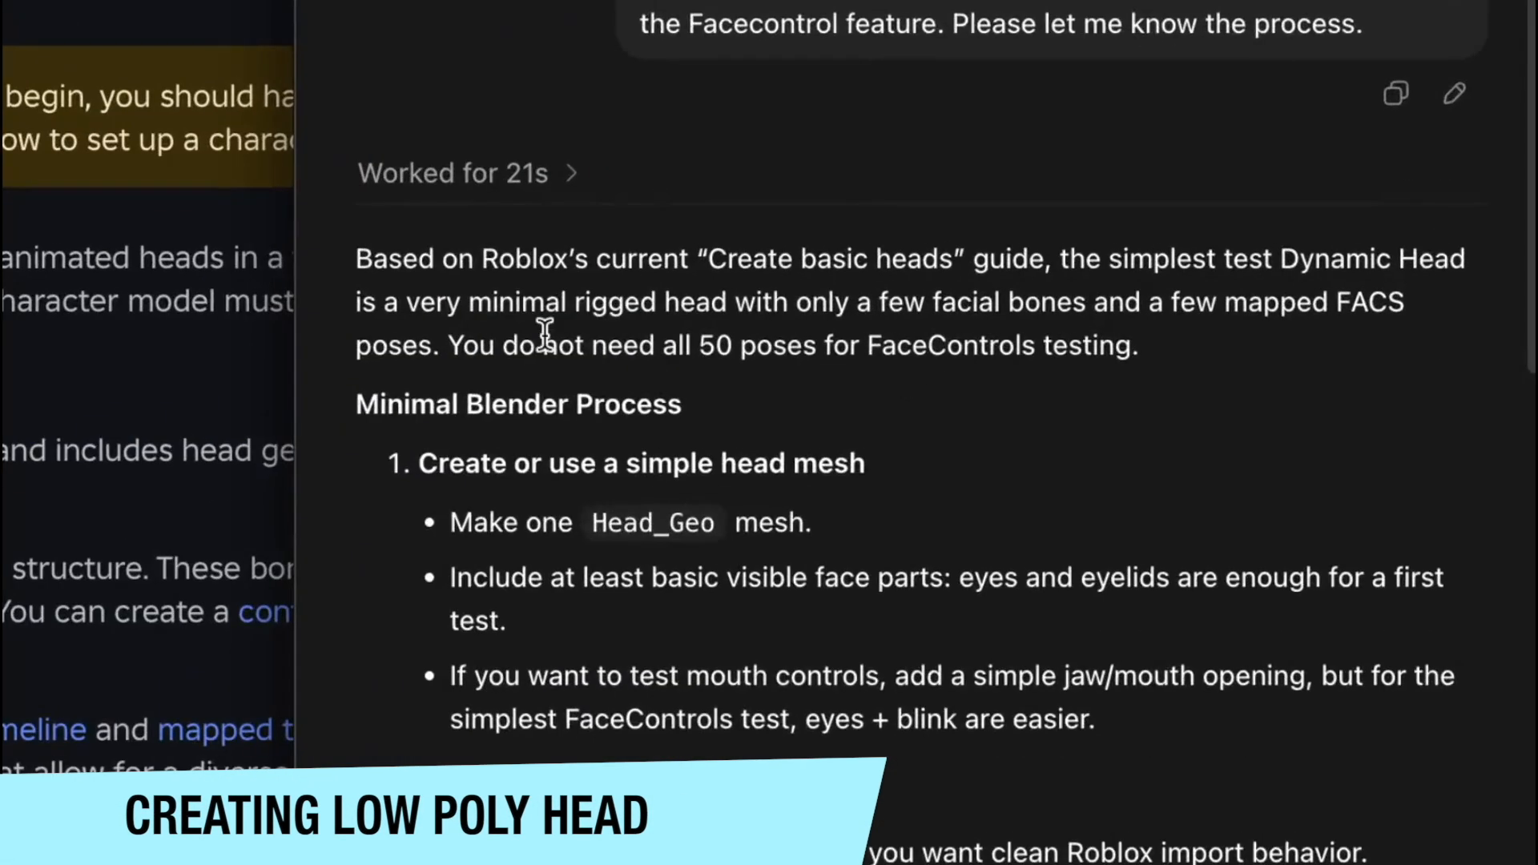
double_click(519, 304)
double_click(615, 303)
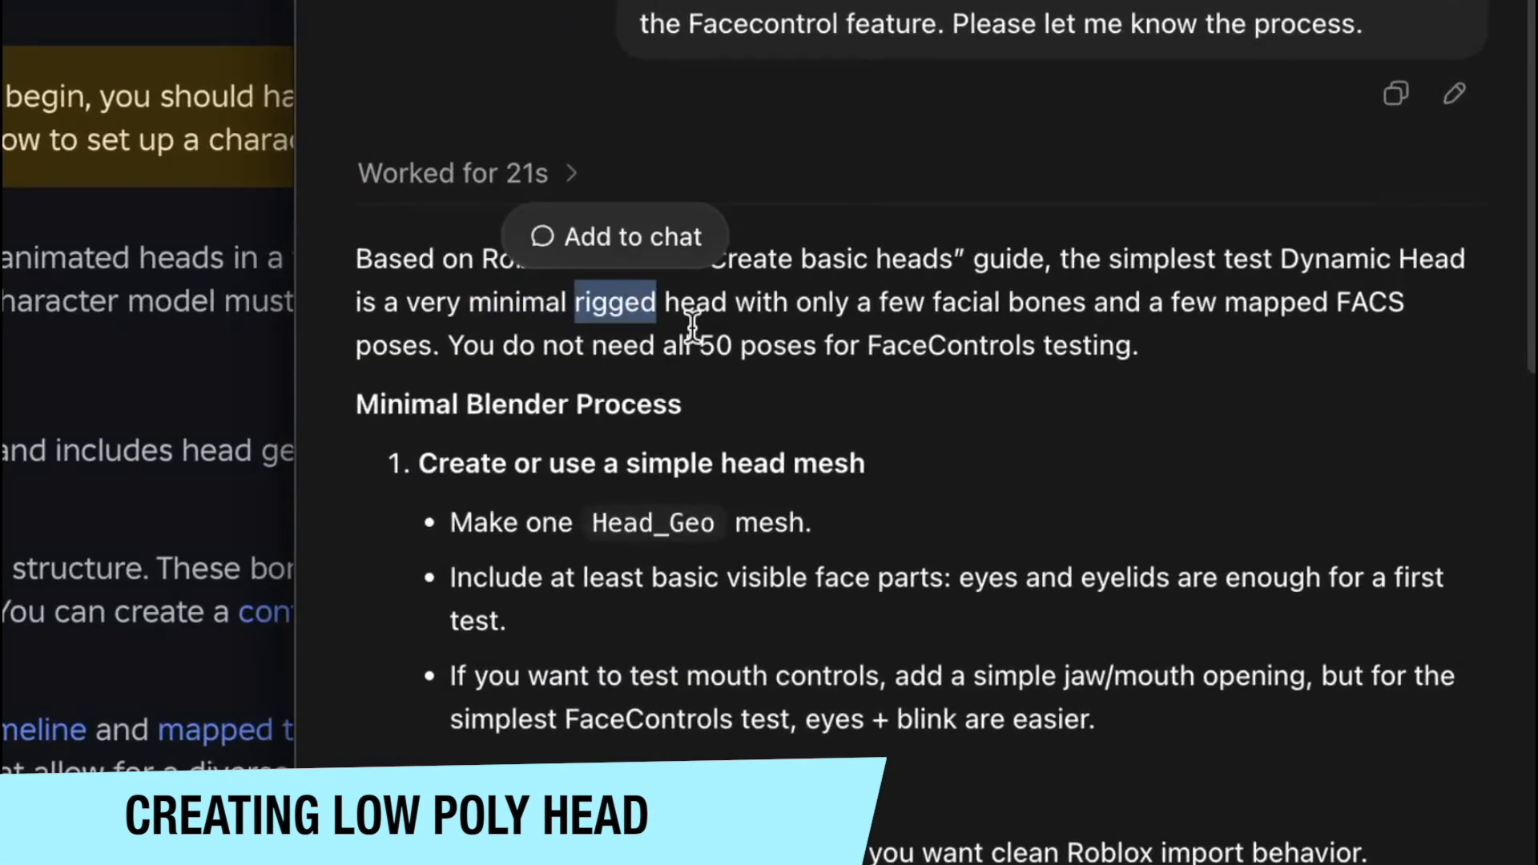
scroll(1419, 502, down, 20)
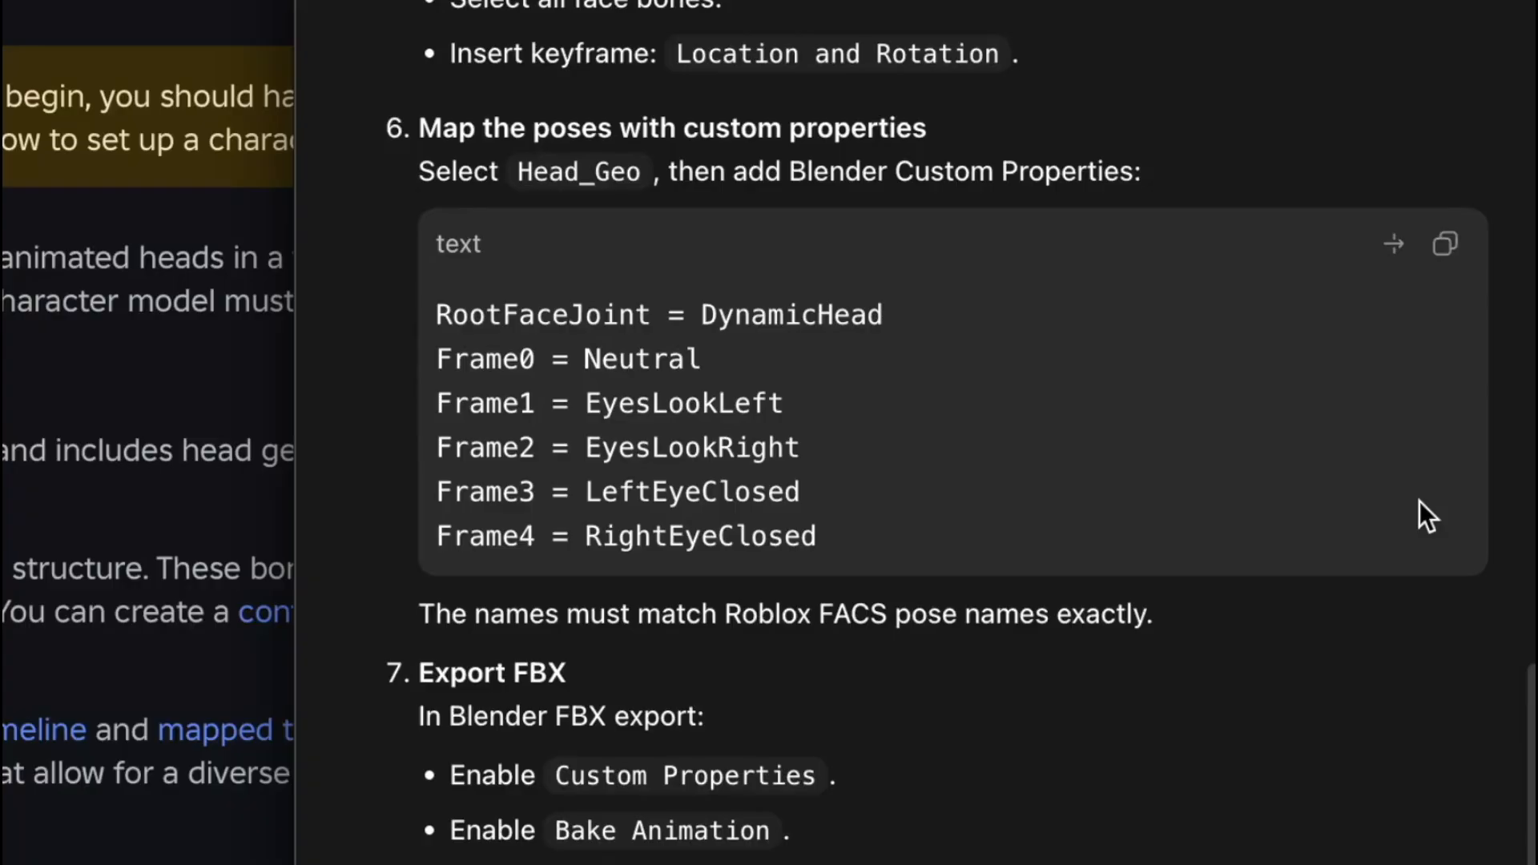
scroll(1419, 502, down, 1)
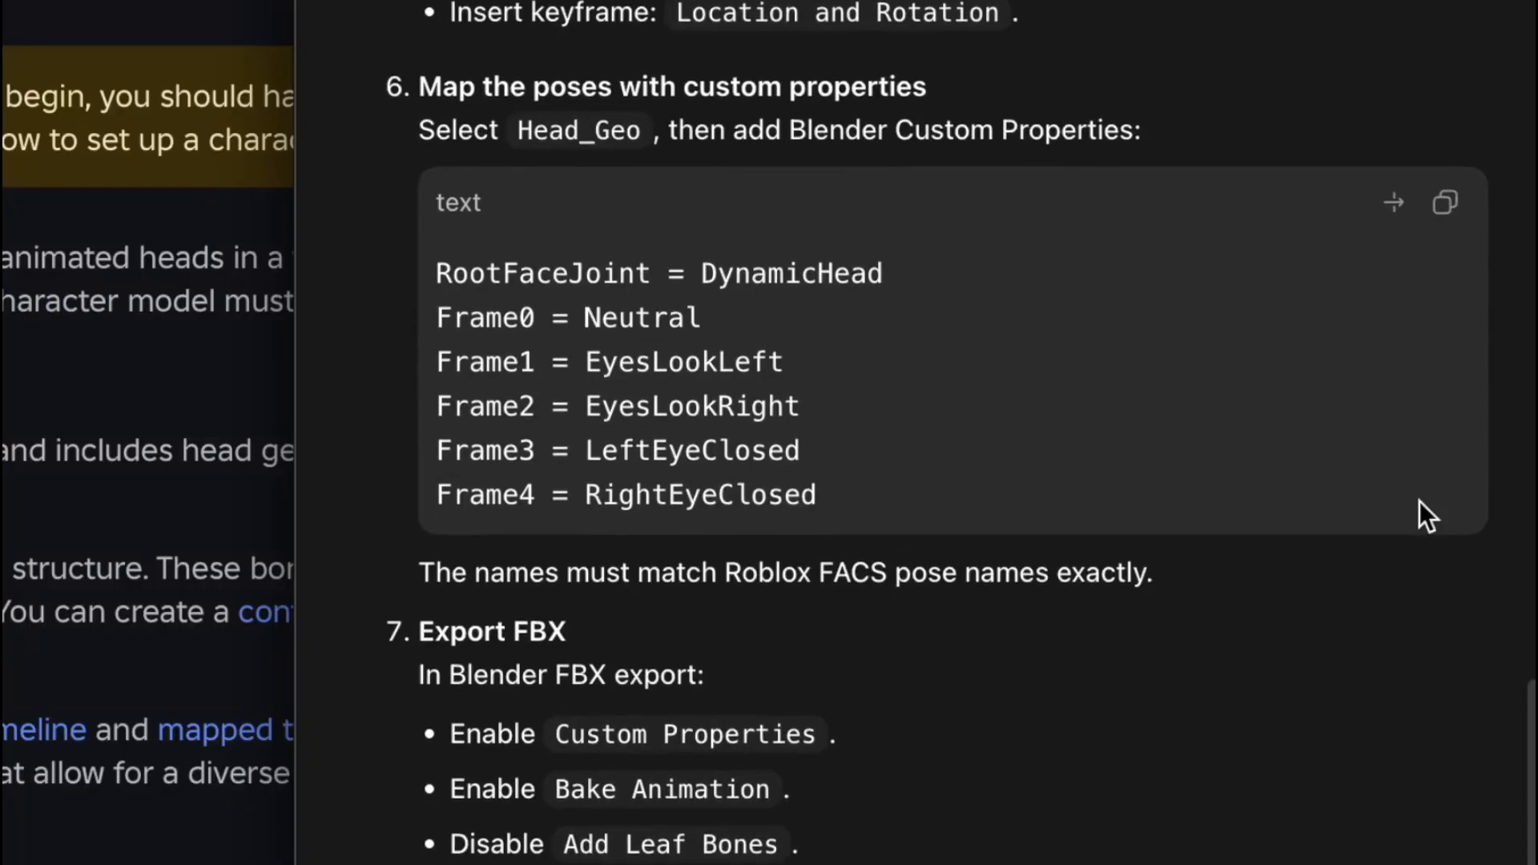
scroll(1419, 501, down, 5)
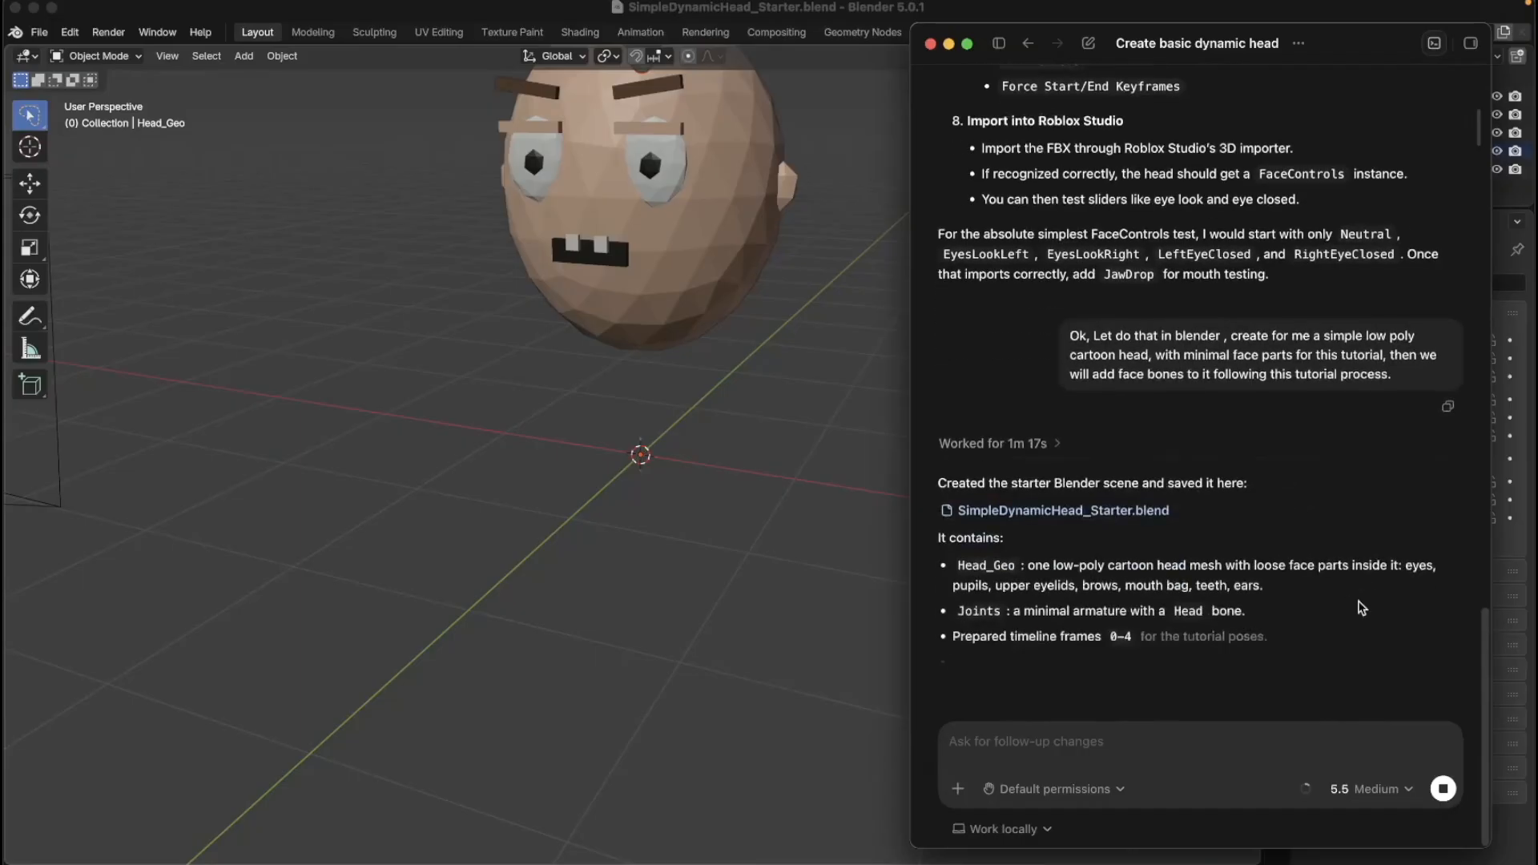
Step: Review the starter head summary, and expand the Joints armature in Blender to examine the Head and DynamicHead child bones
scroll(1361, 606, down, 5)
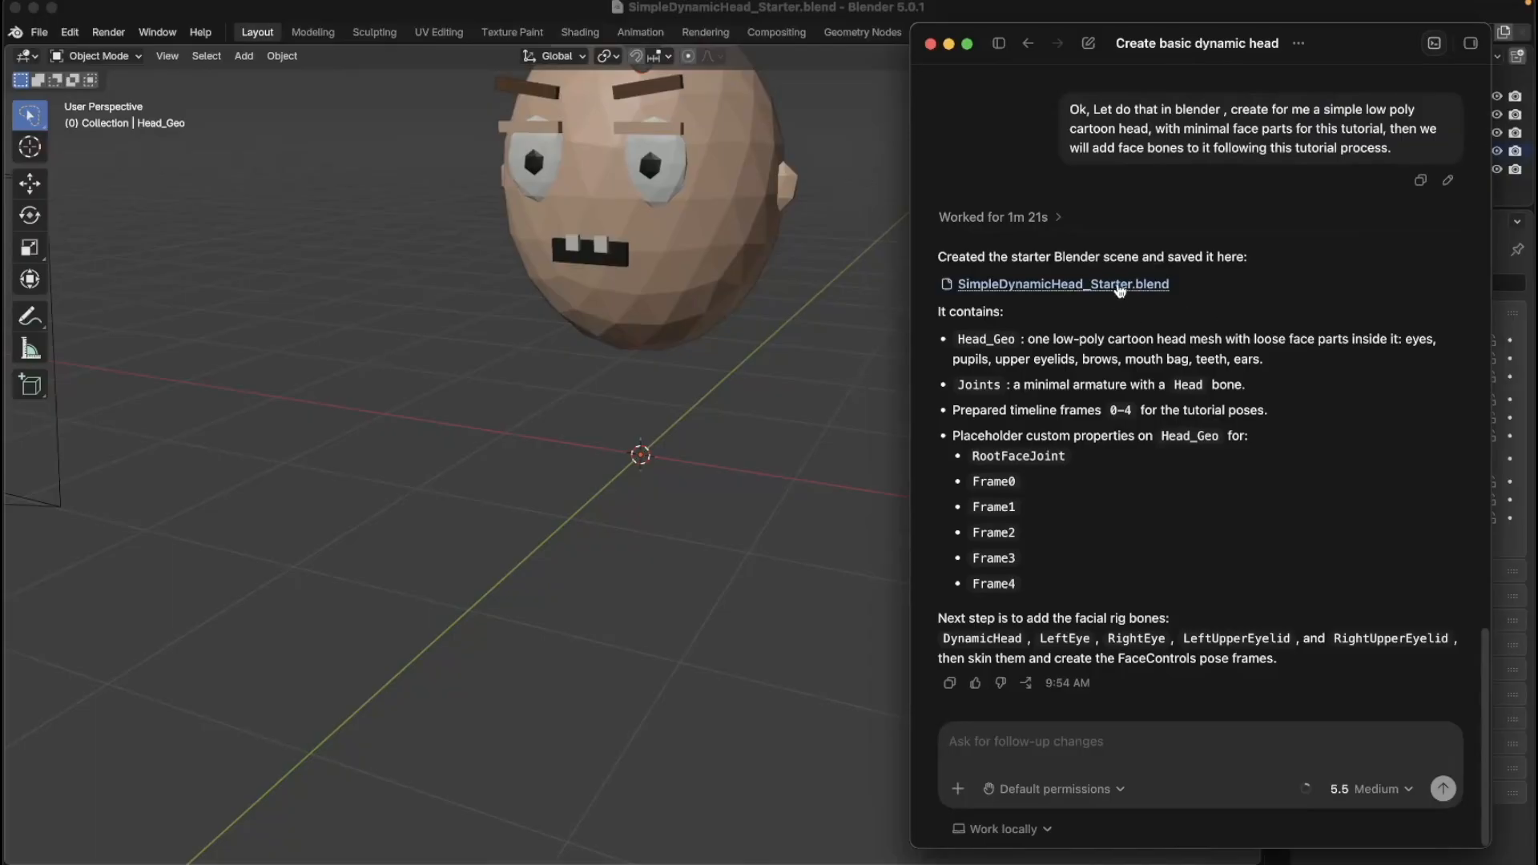
mouse_move(1459, 300)
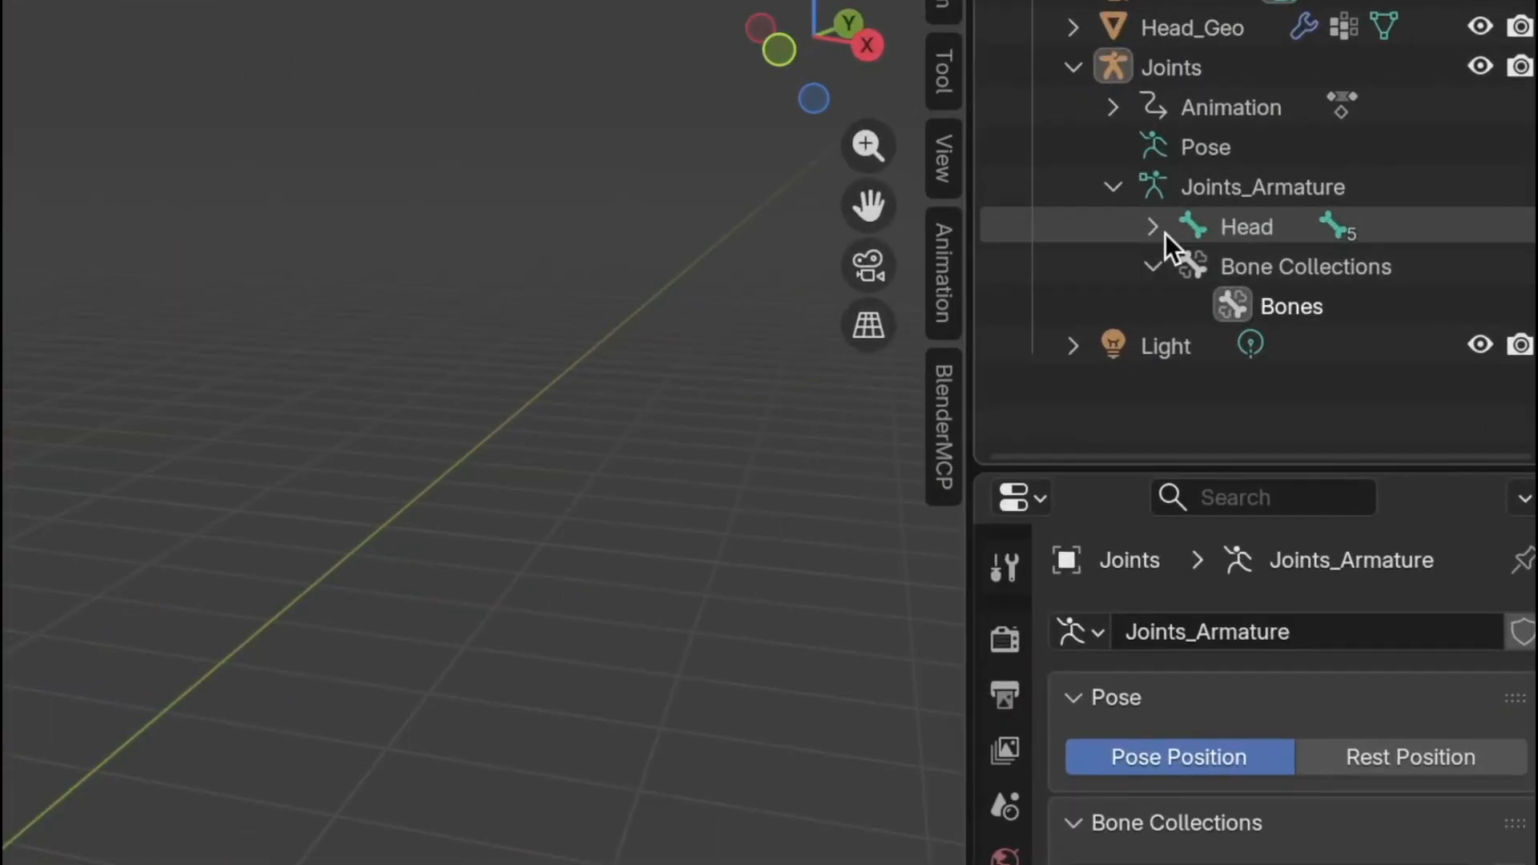
click(1151, 229)
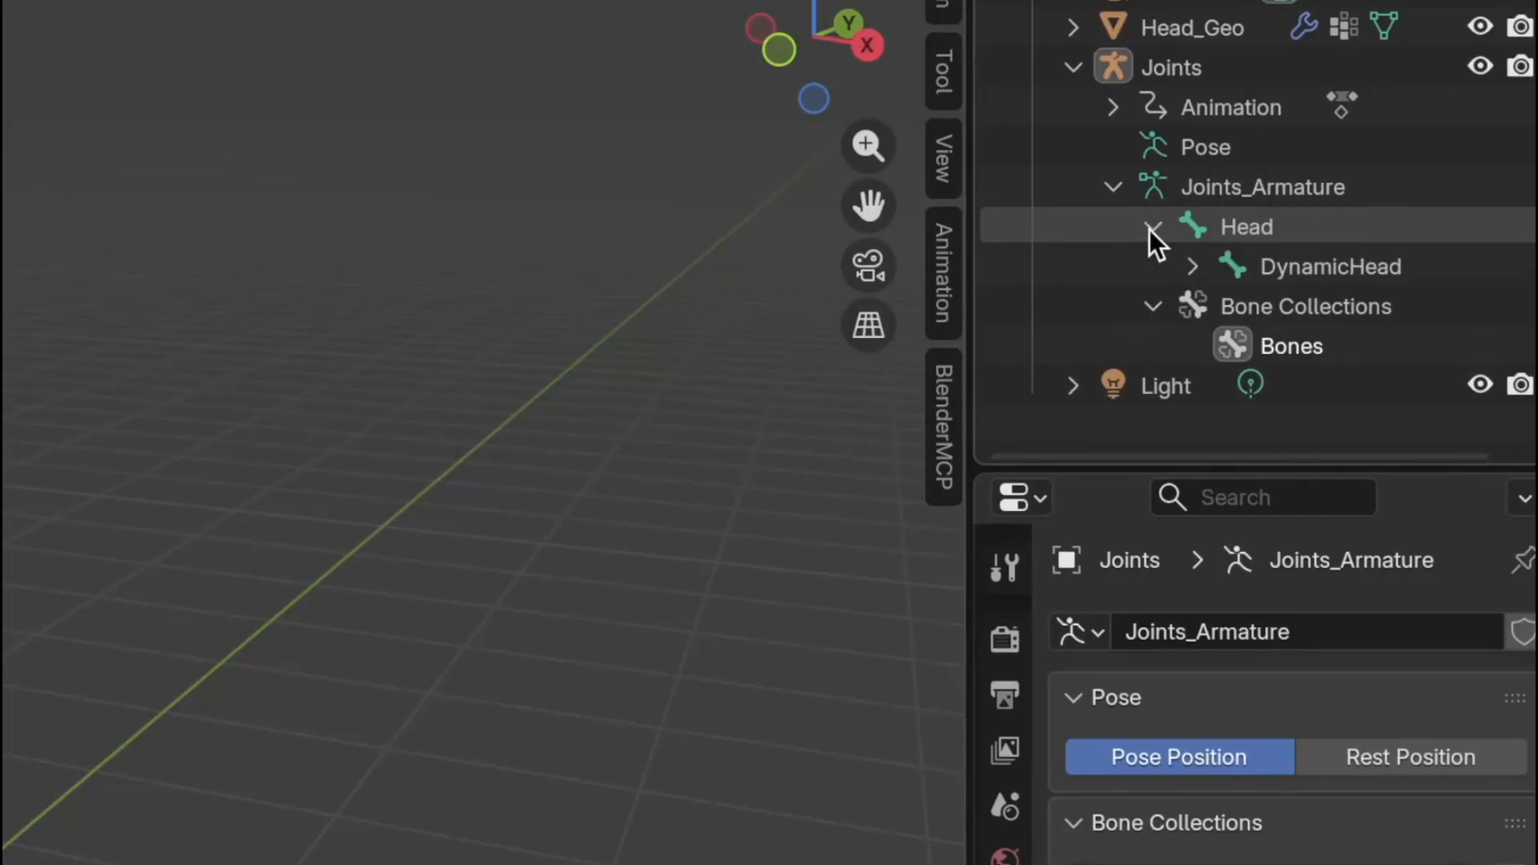
click(1192, 266)
scroll(1393, 339, down, 3)
scroll(1393, 339, up, 1)
click(1394, 339)
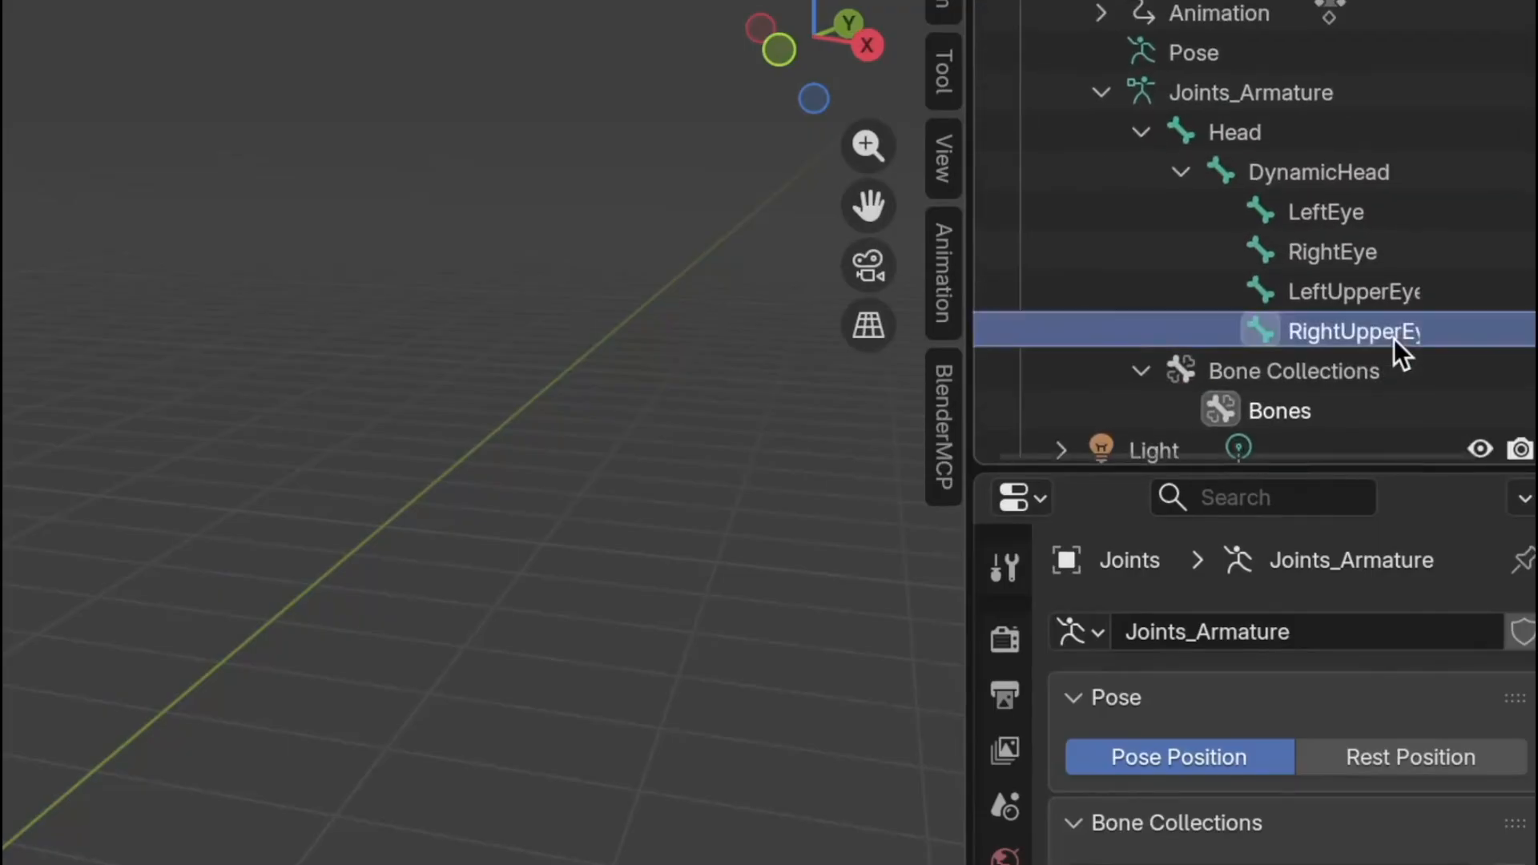
scroll(1393, 339, right, 2)
scroll(1393, 339, up, 2)
scroll(1393, 339, down, 1)
click(1258, 143)
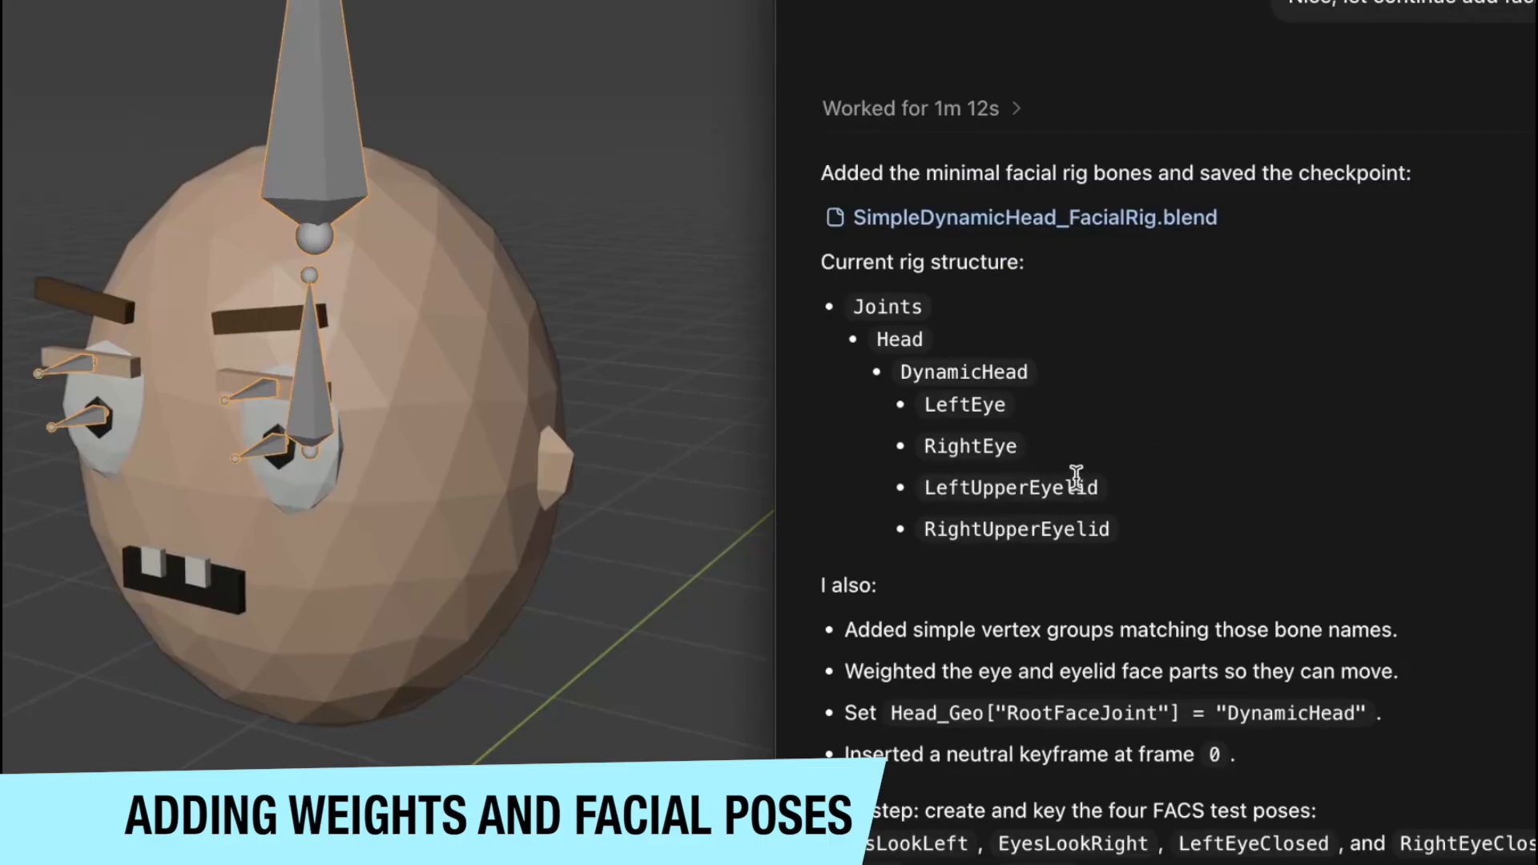
Step: Send Codex "Ok, let continue" to create and map the four facial test poses, and switch back to Blender
text(Ok, let continue)
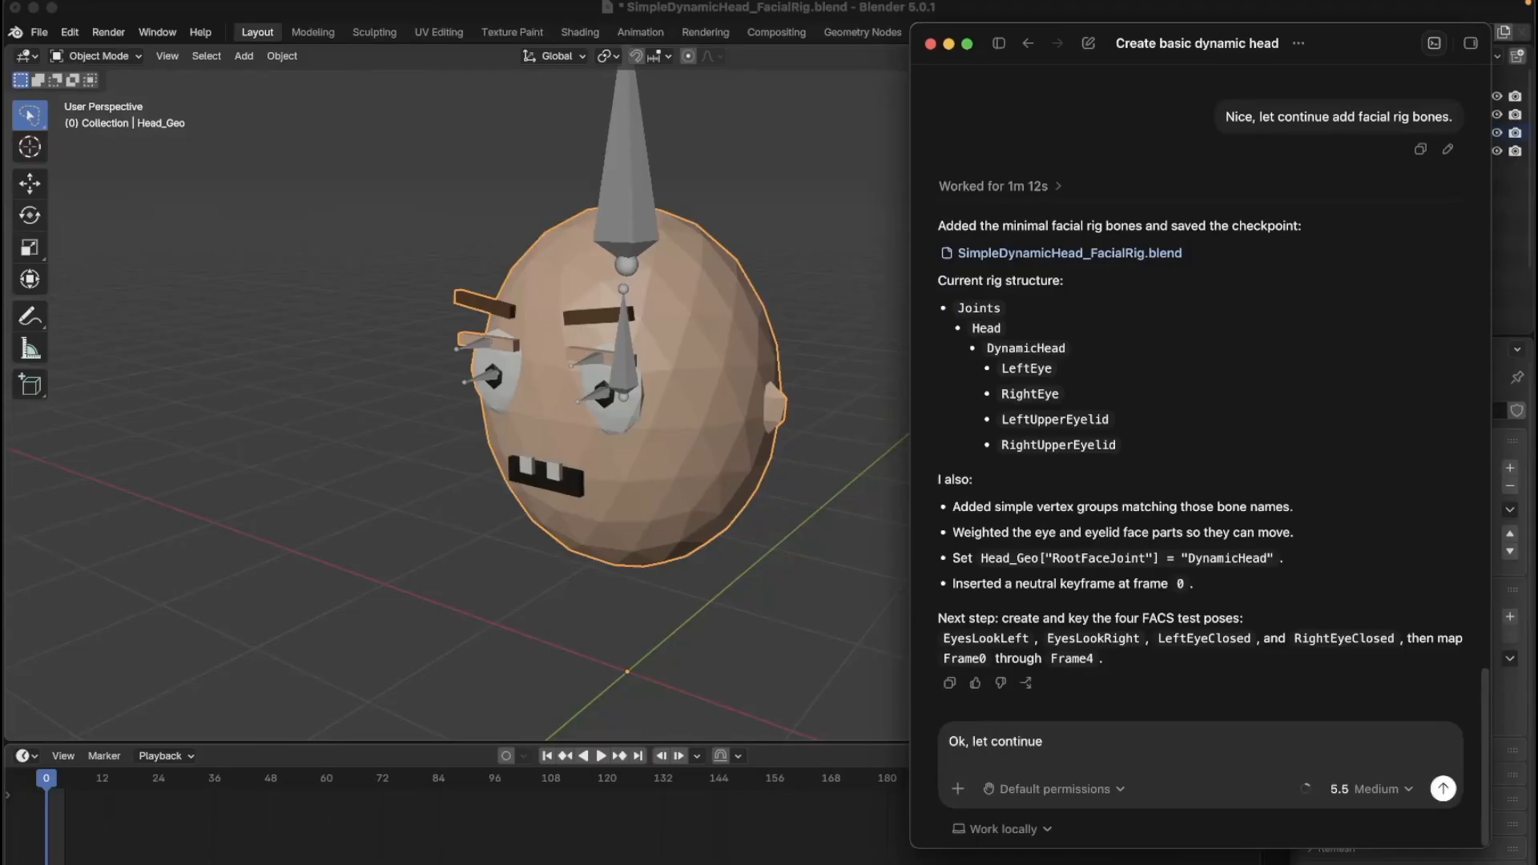
key(Return)
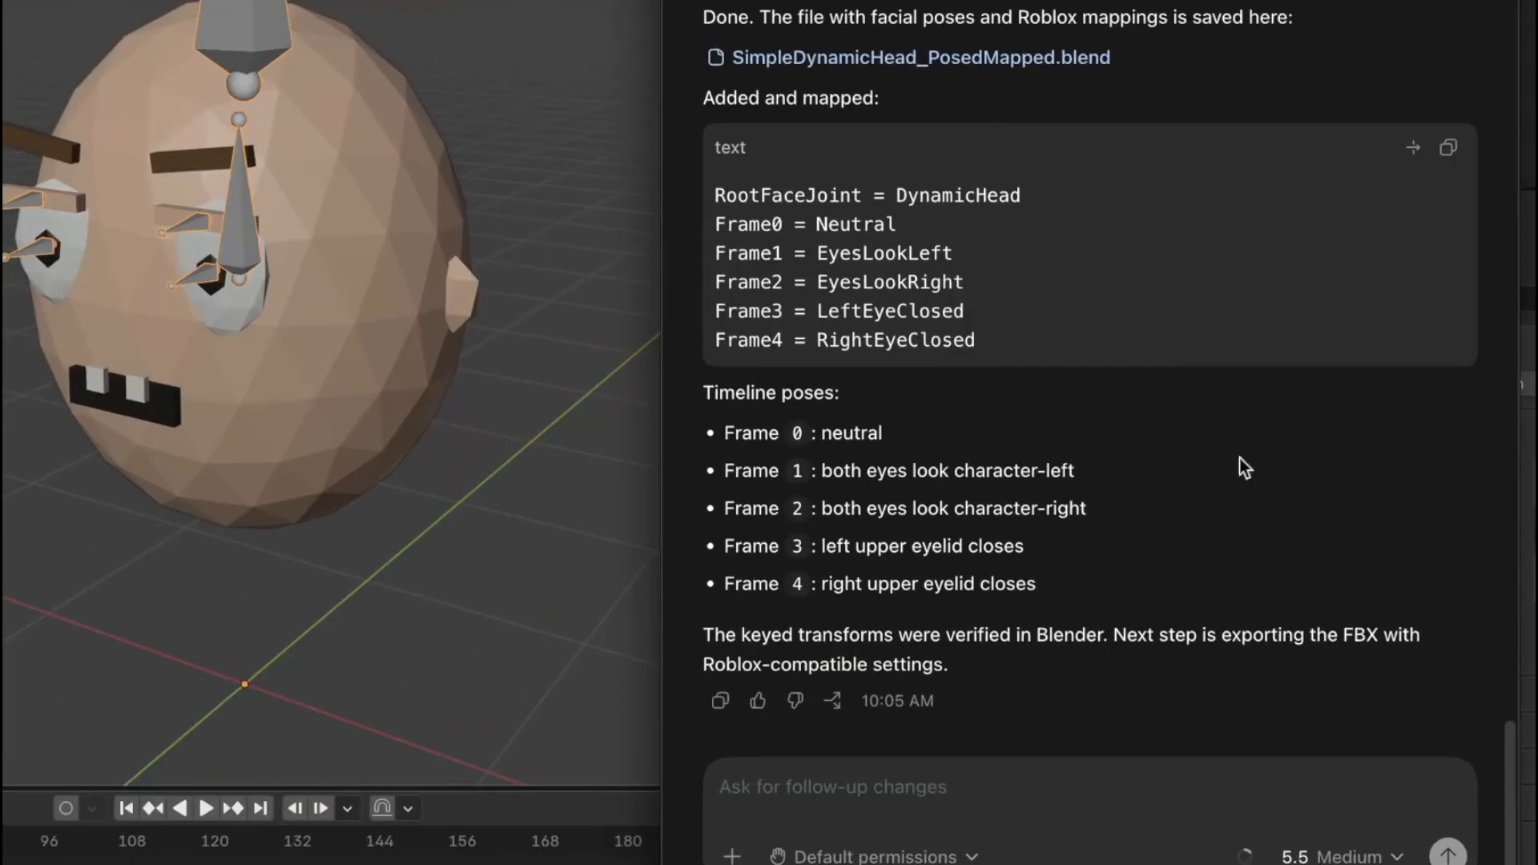
scroll(1169, 338, up, 2)
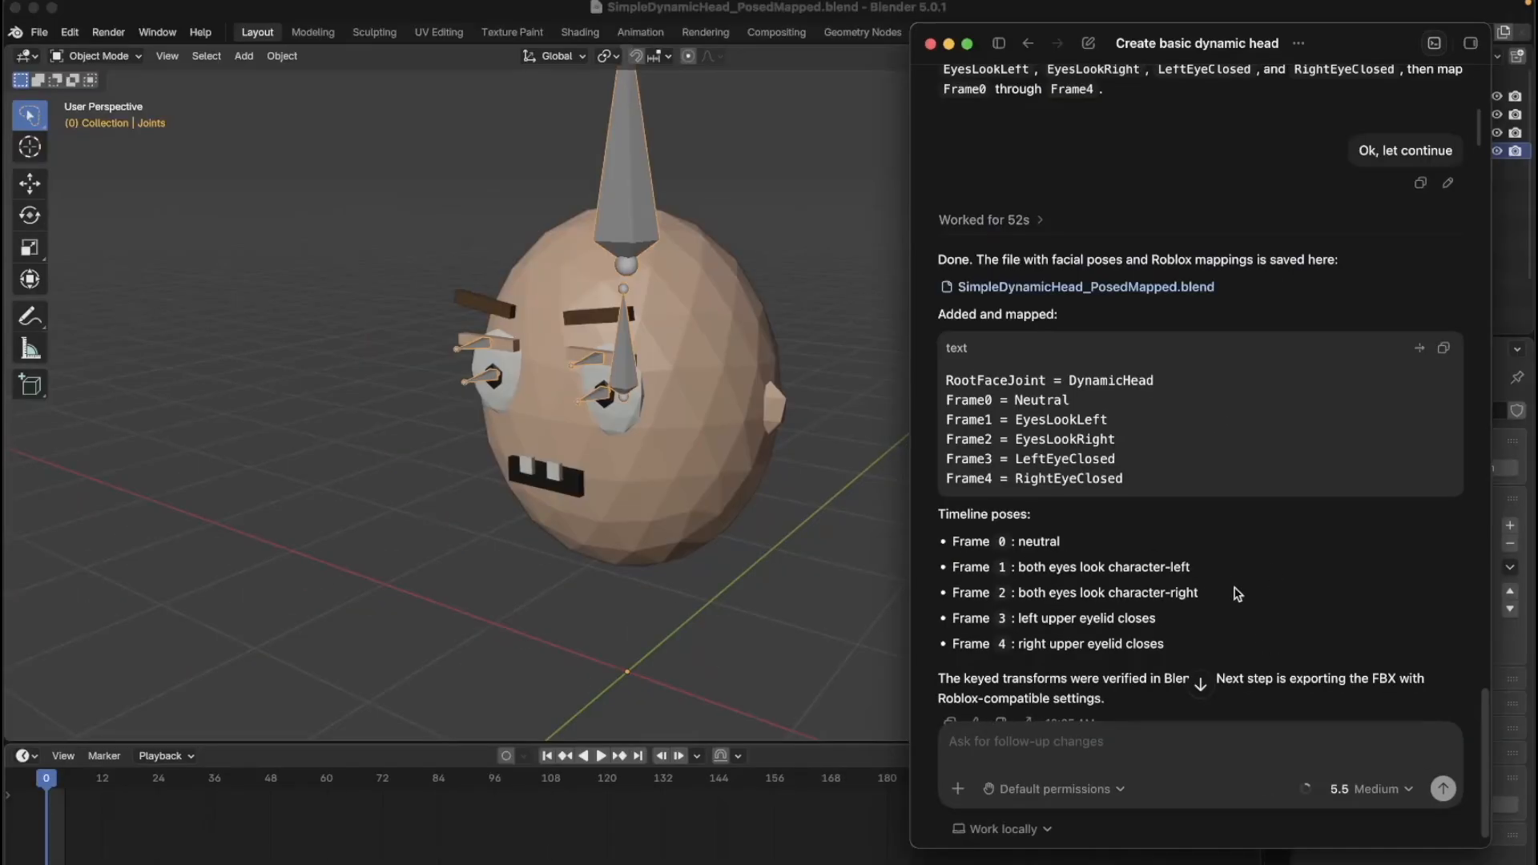
click(851, 484)
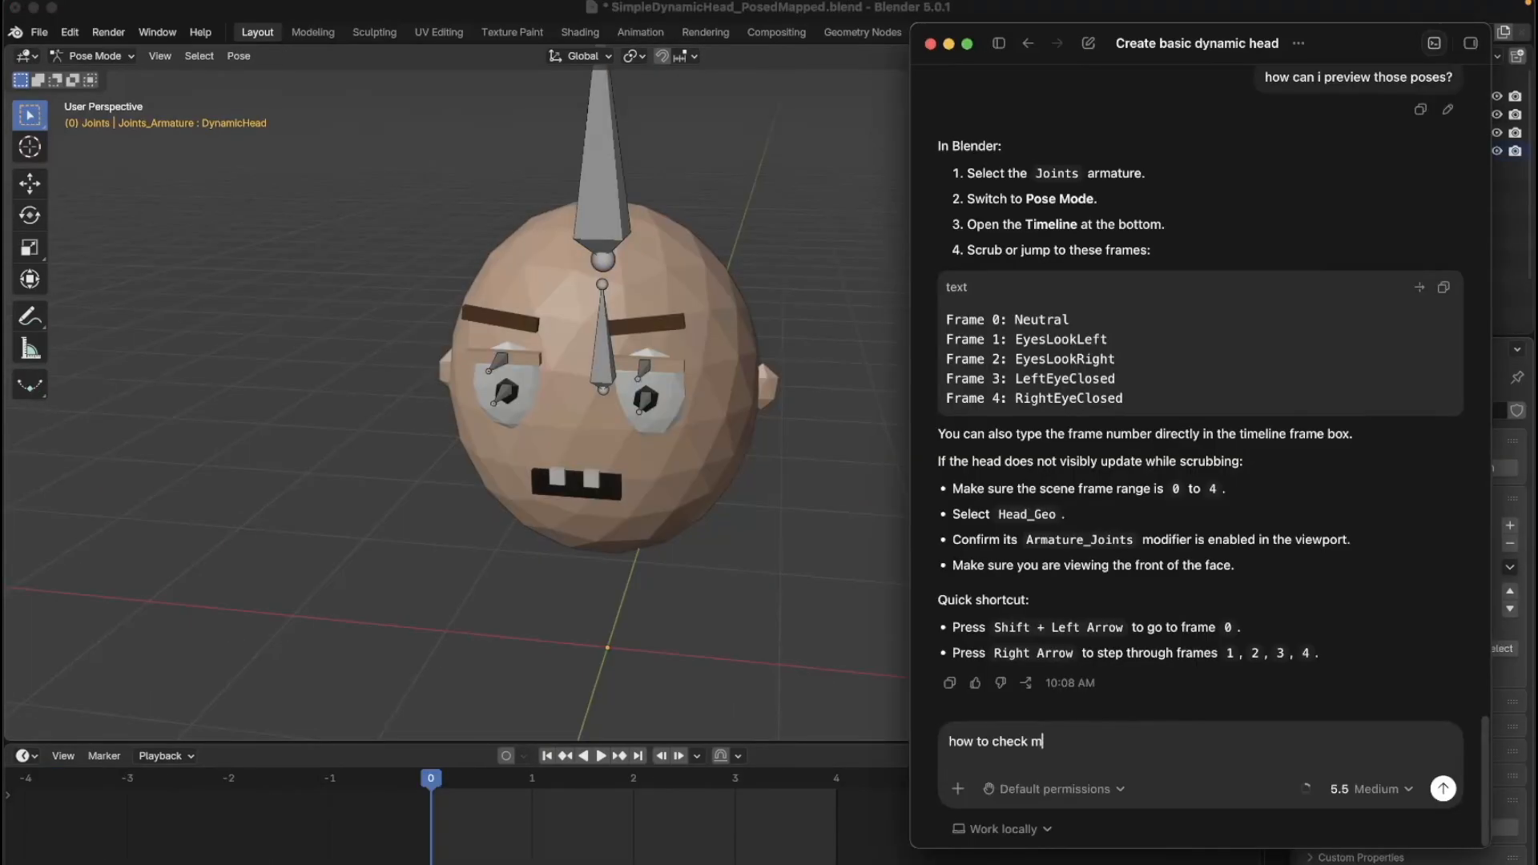
Step: Ask Codex "how to check mapping pose data?"
text(app)
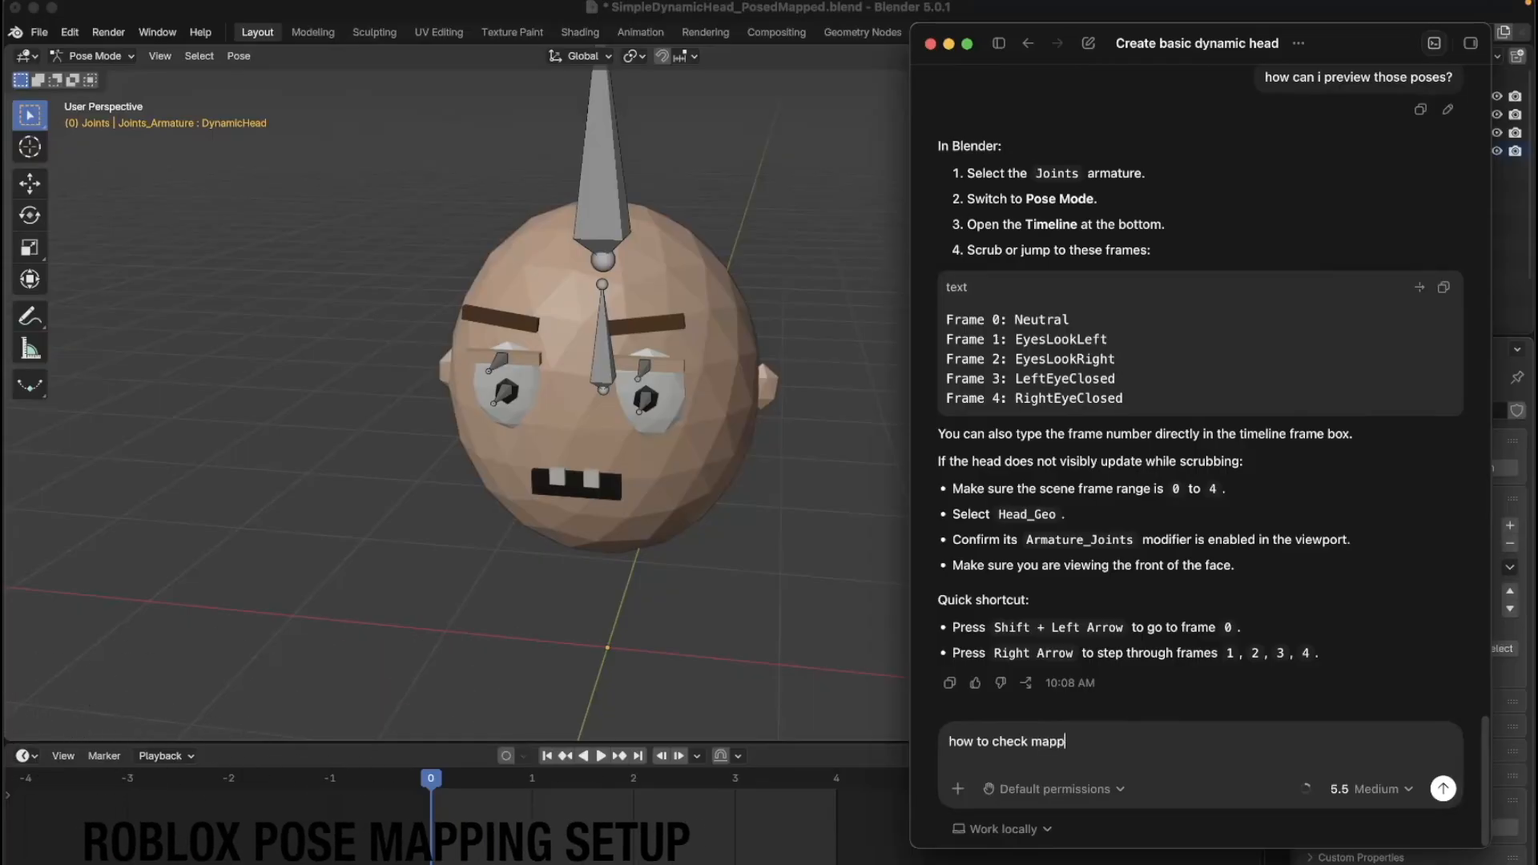
text(ing pose data?)
key(Return)
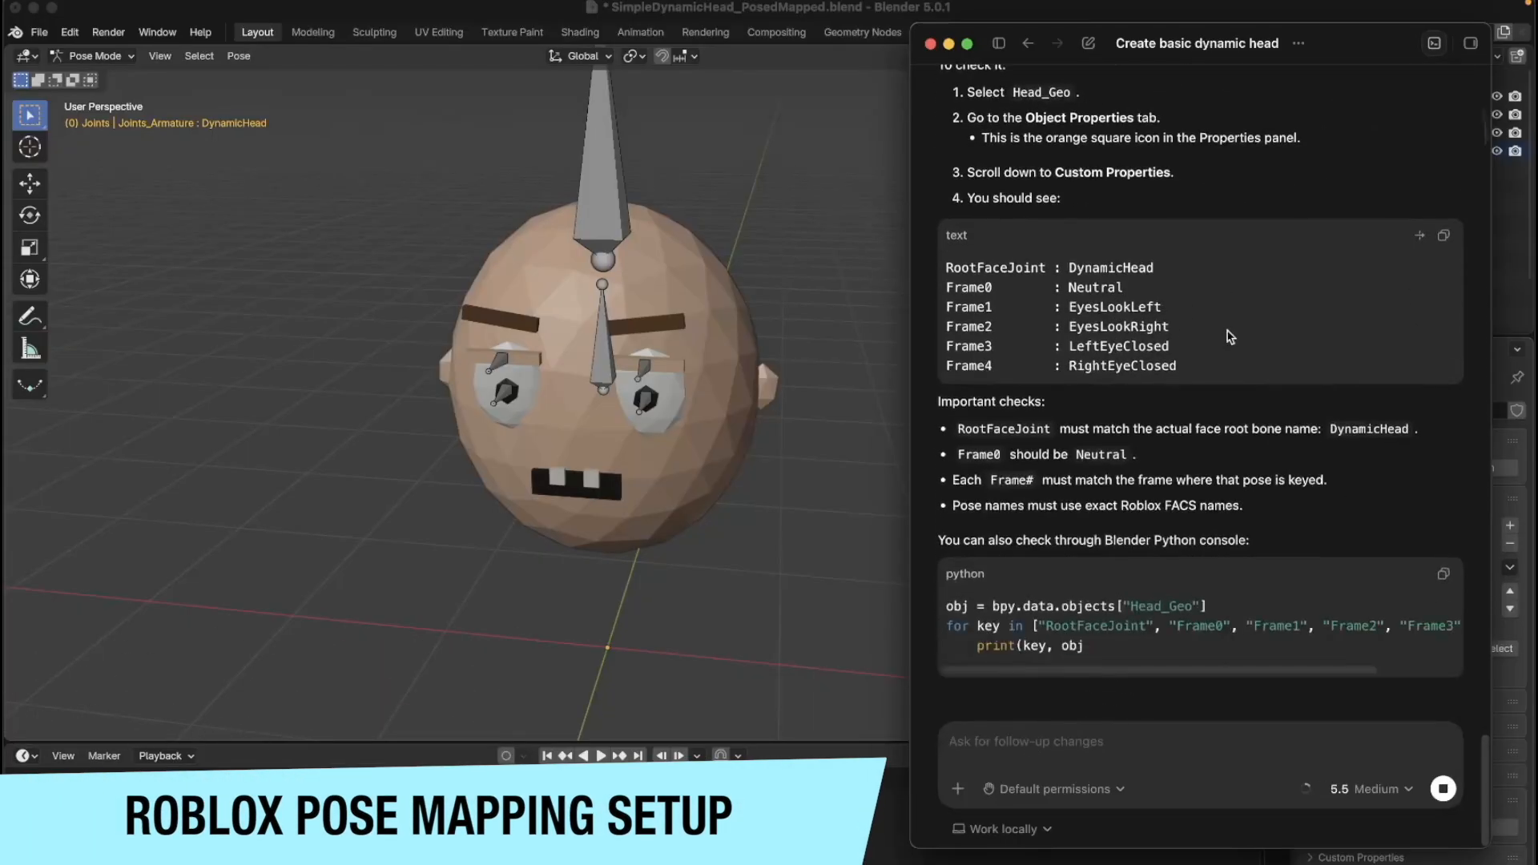
Step: Review the mapping check instructions and scrub Blender's timeline through the facial pose frames and back to frame 0
scroll(1230, 336, up, 2)
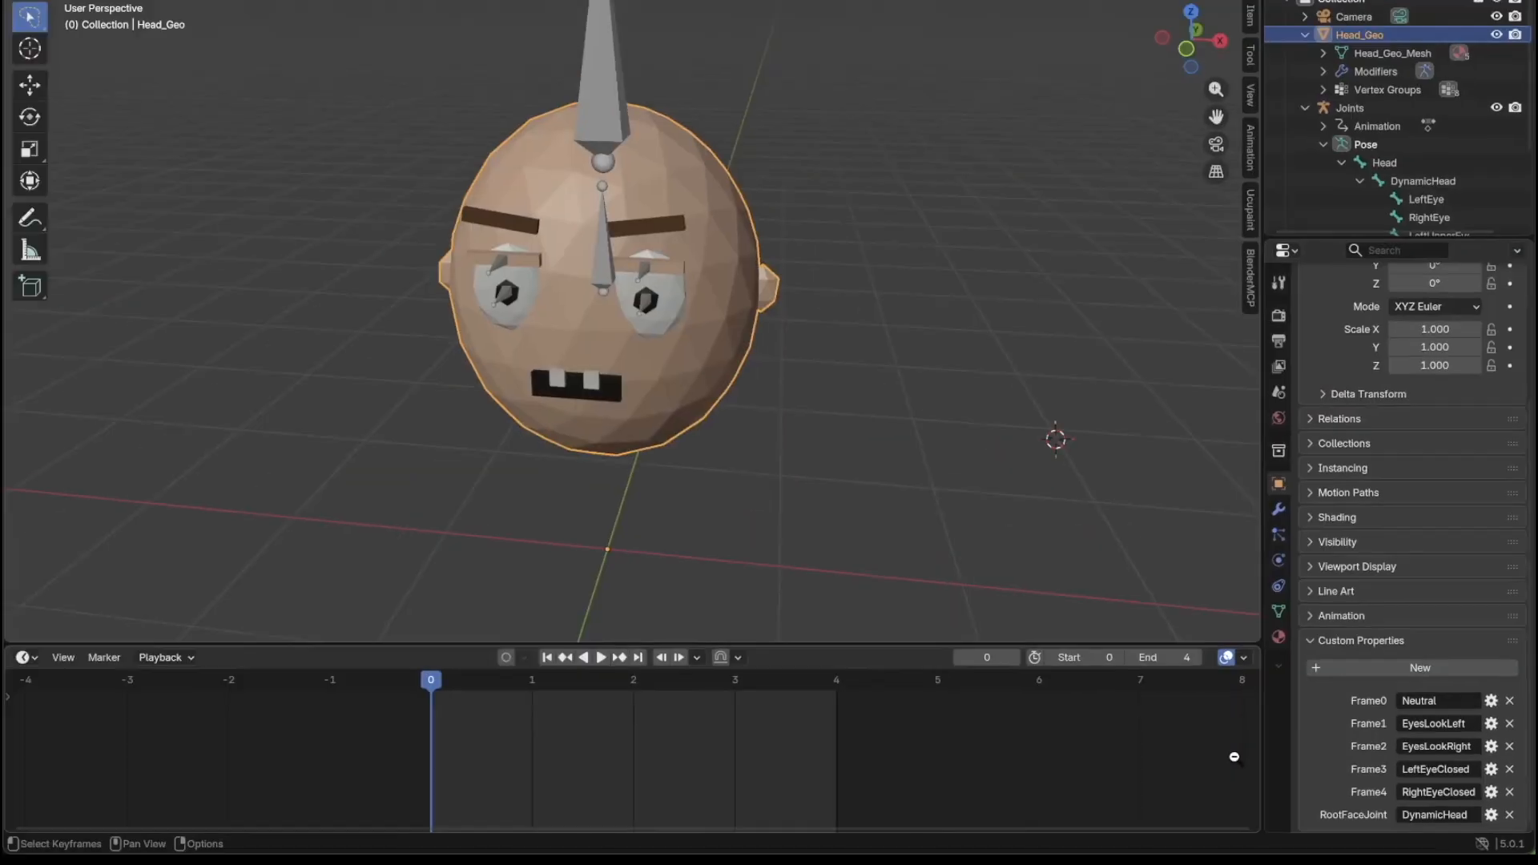
drag(436, 683, 731, 687)
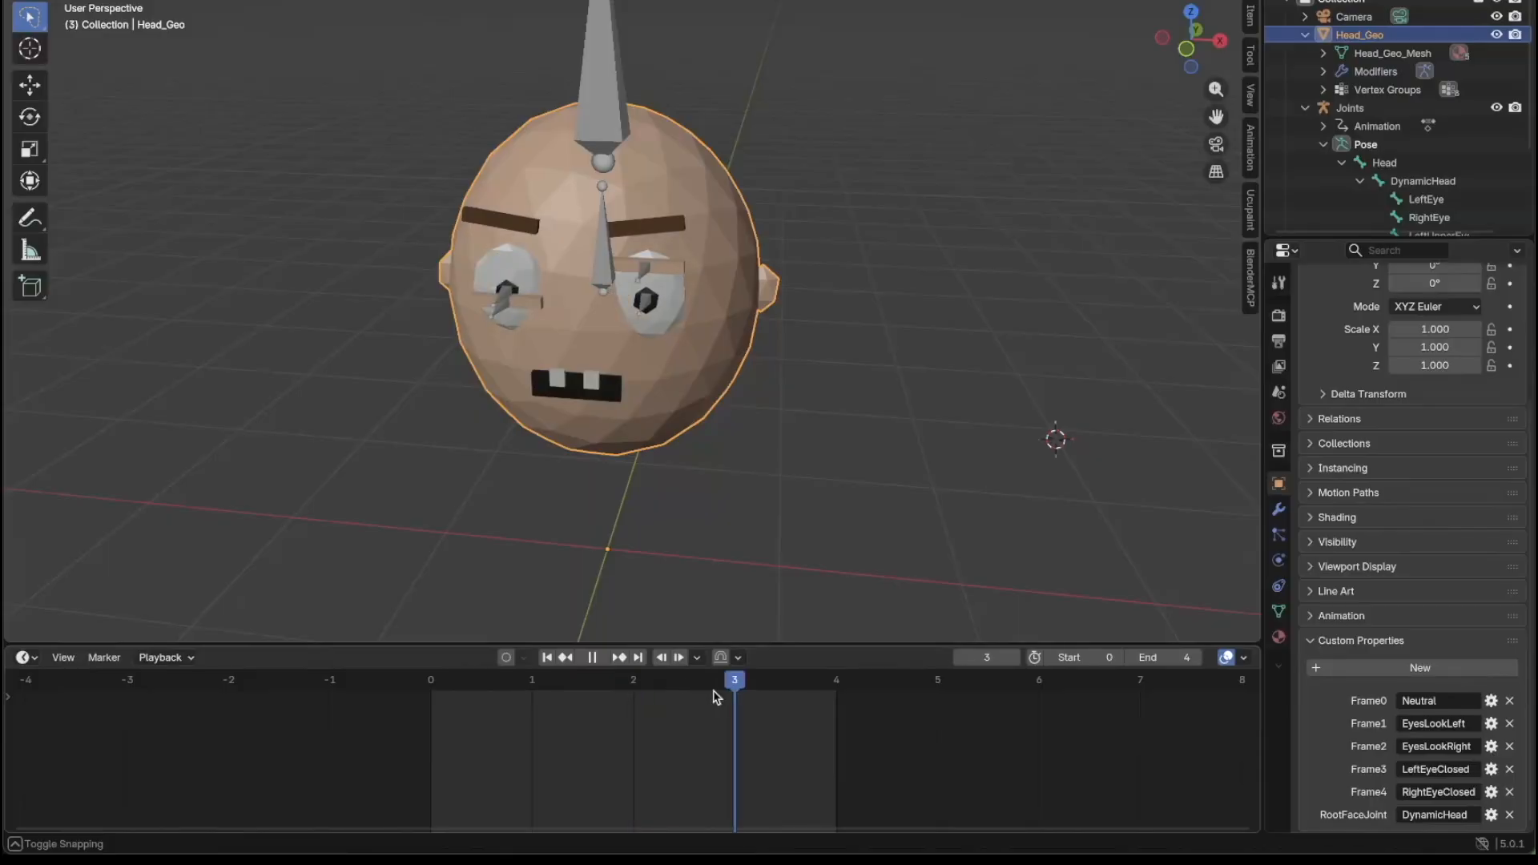
drag(771, 685, 401, 694)
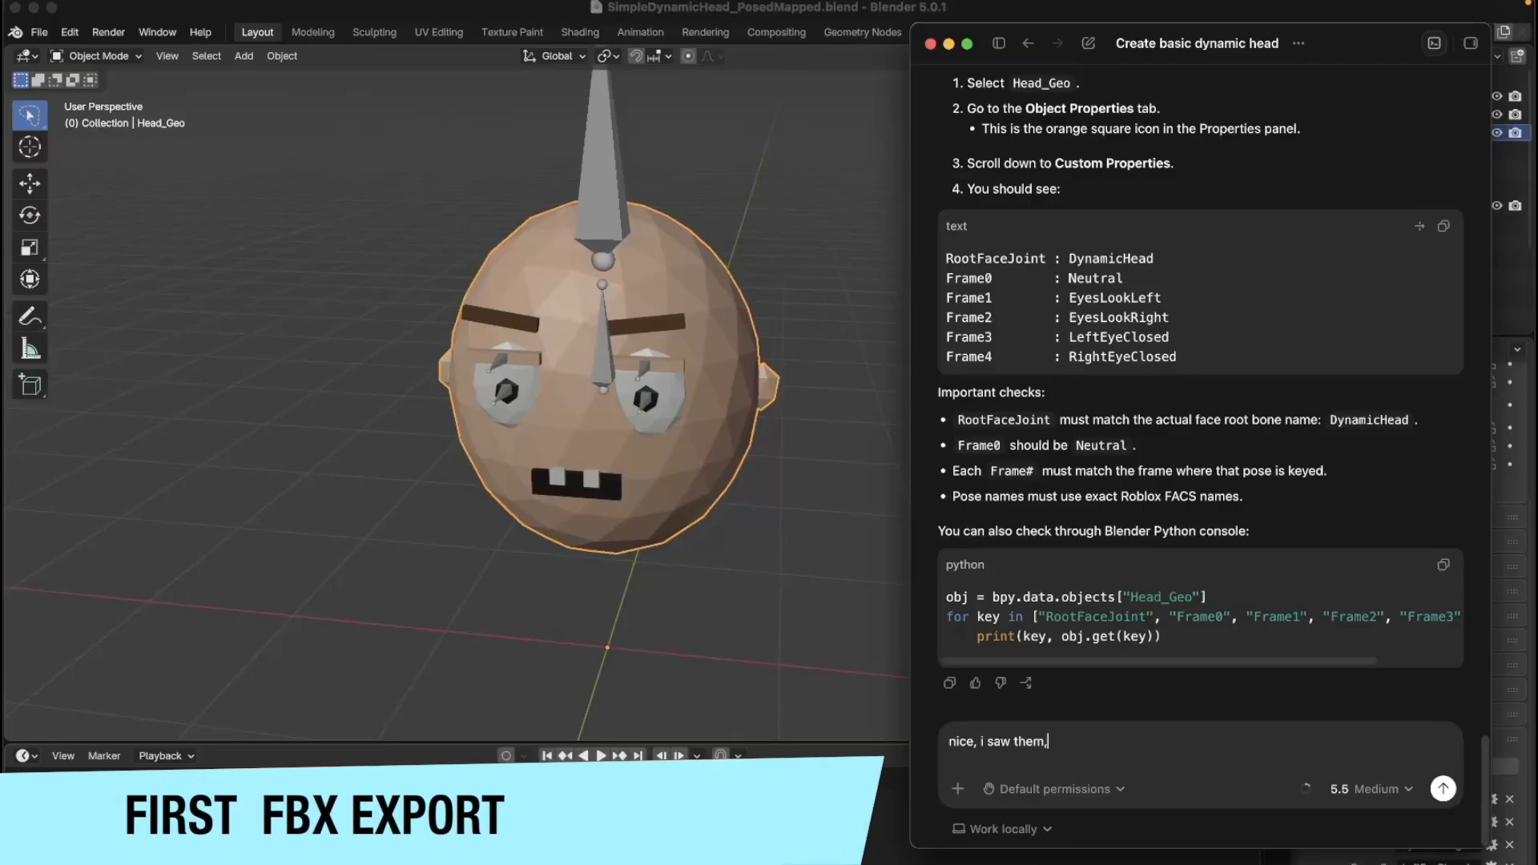
Step: Send Codex the prompt "nice, i saw them, now export." to export the head as FBX
text(, now exp)
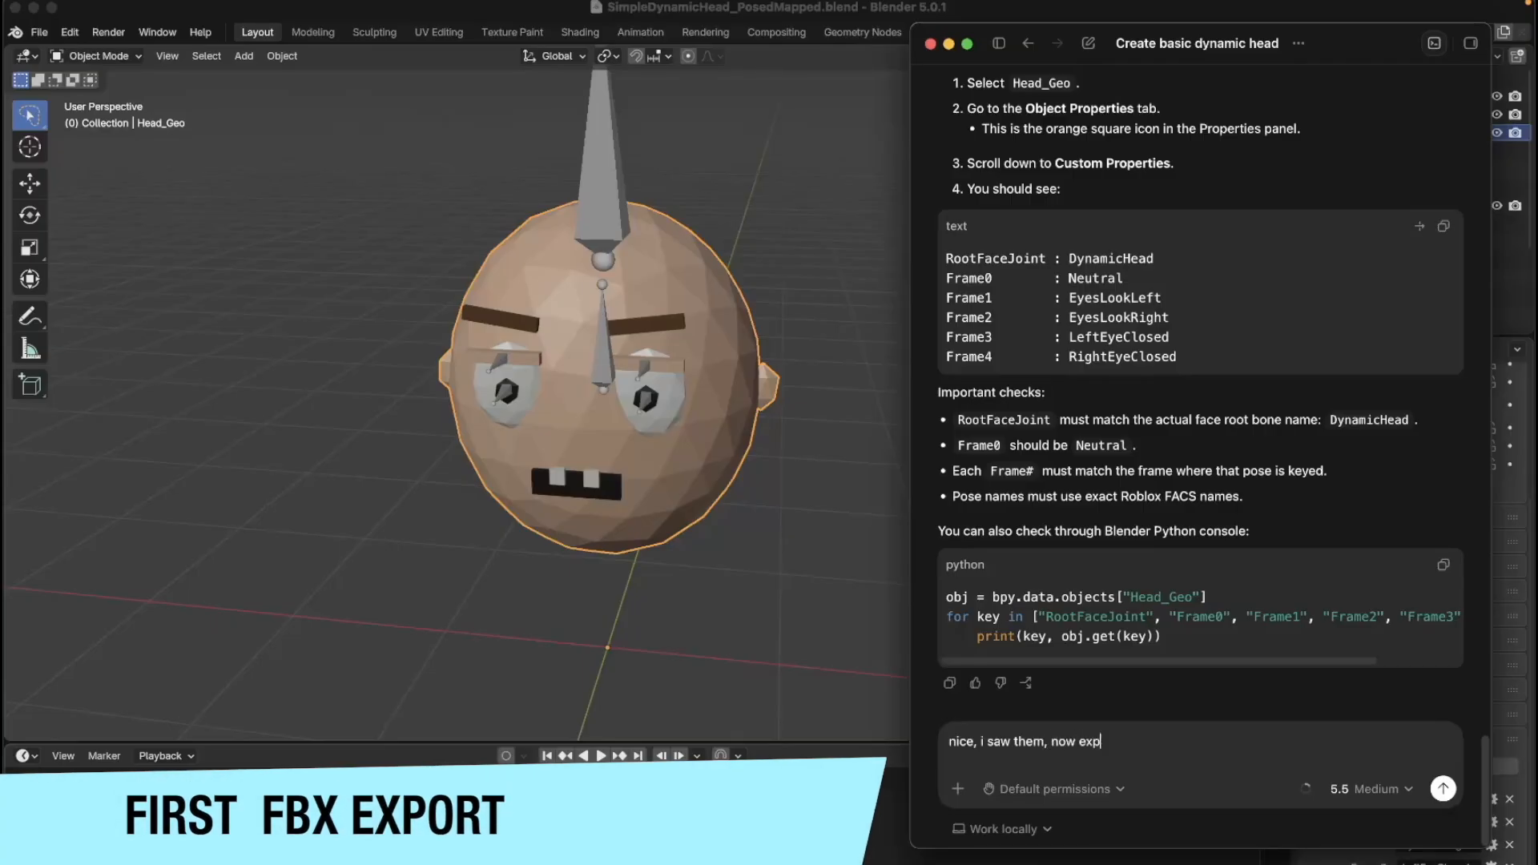
text(ort)
text(.)
key(Return)
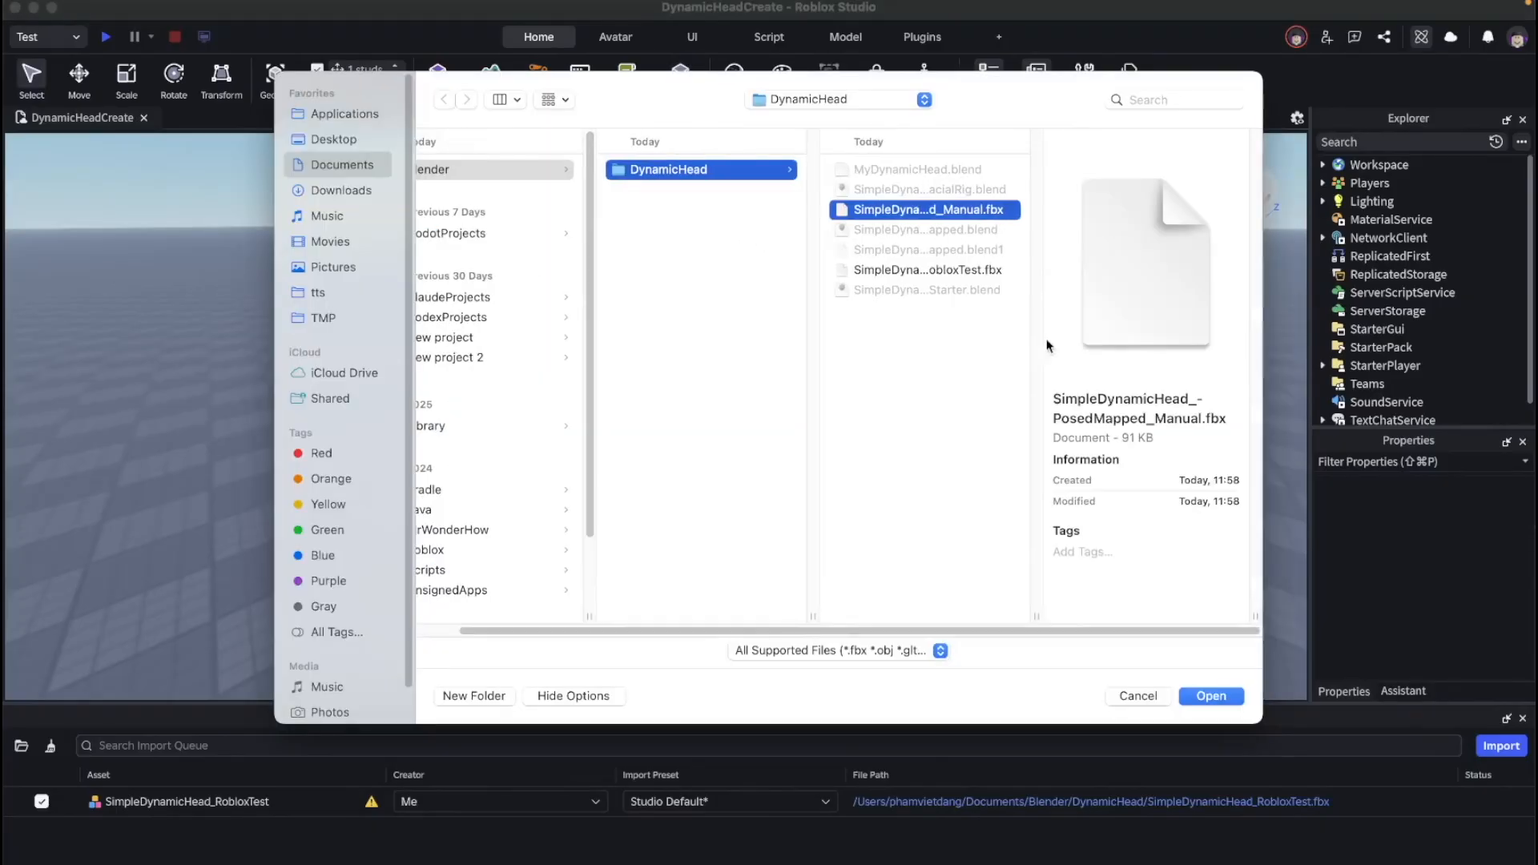
Step: Open SimpleDynamicHead_PosedMapped_Manual.fbx from the DynamicHead folder for import in Roblox Studio
click(1212, 697)
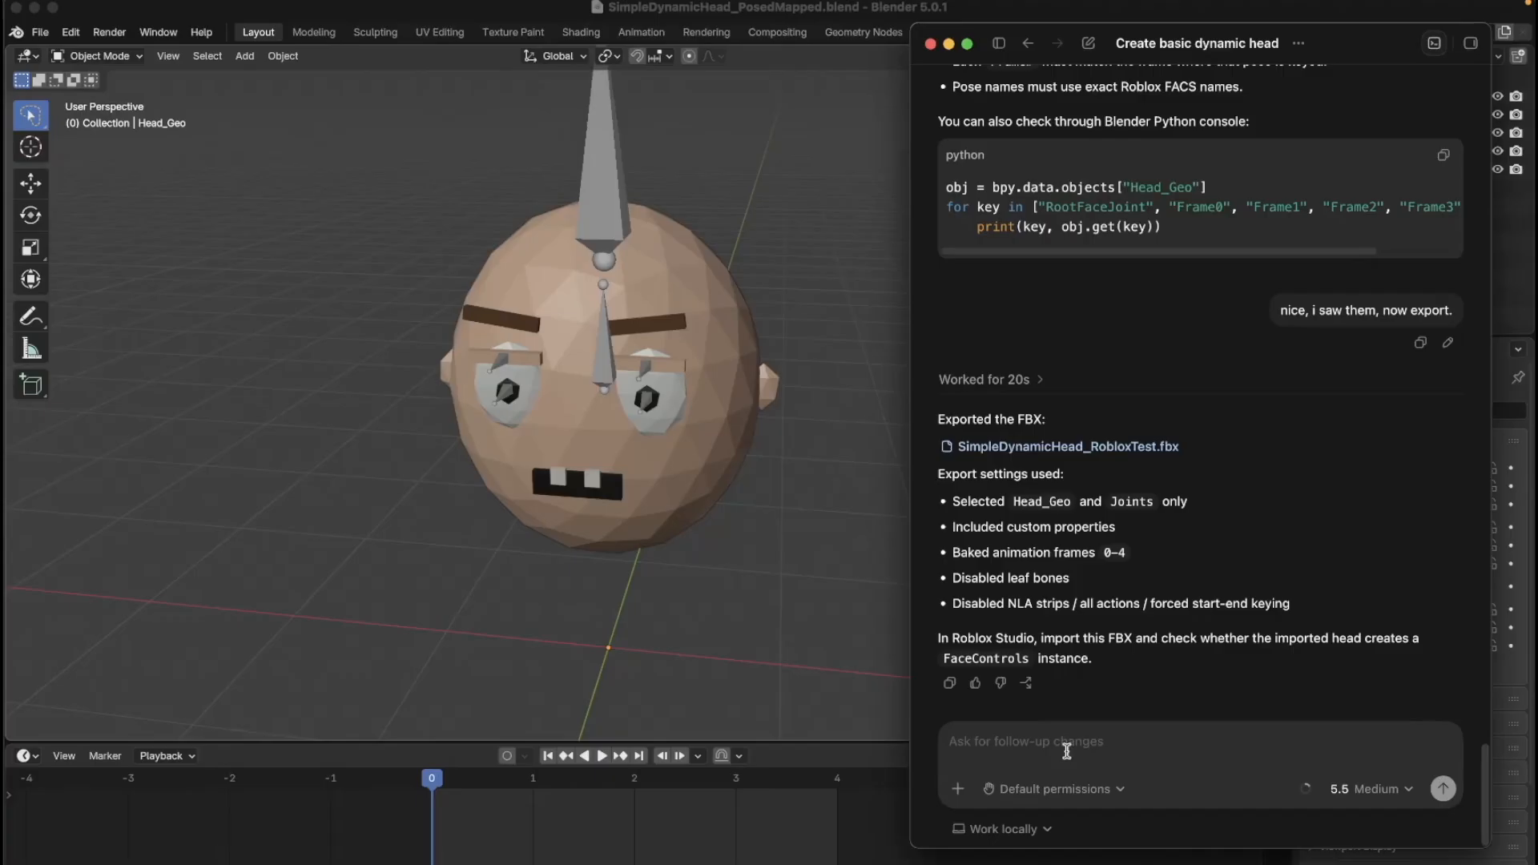
Step: Send Codex the prompt "please add uv and material texture , so i can export the model with texture applied."
text(please add uv and material texture , so i can export the model with texture applied.)
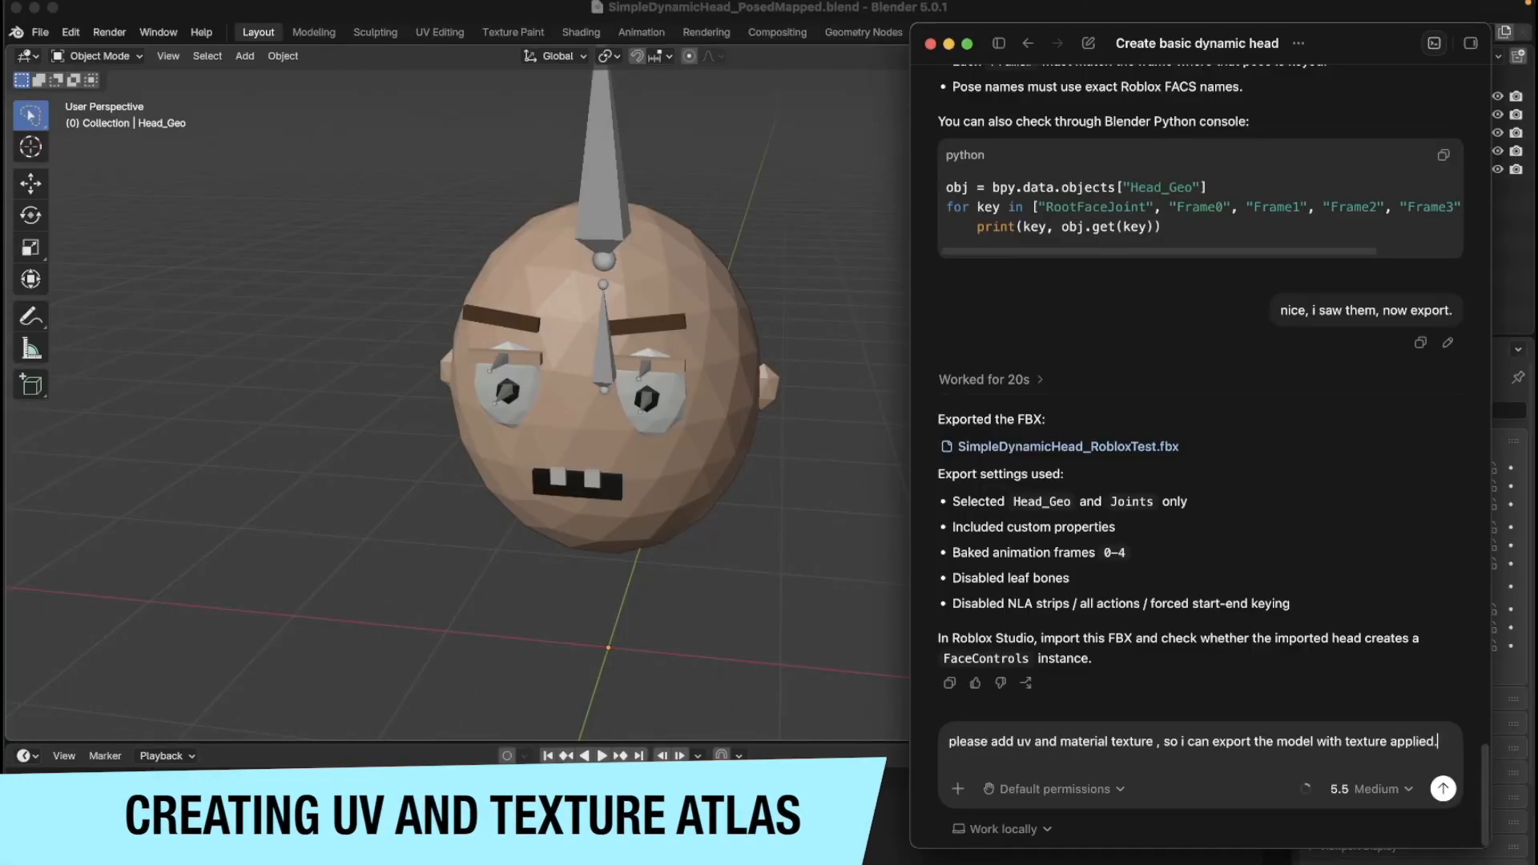
key(Return)
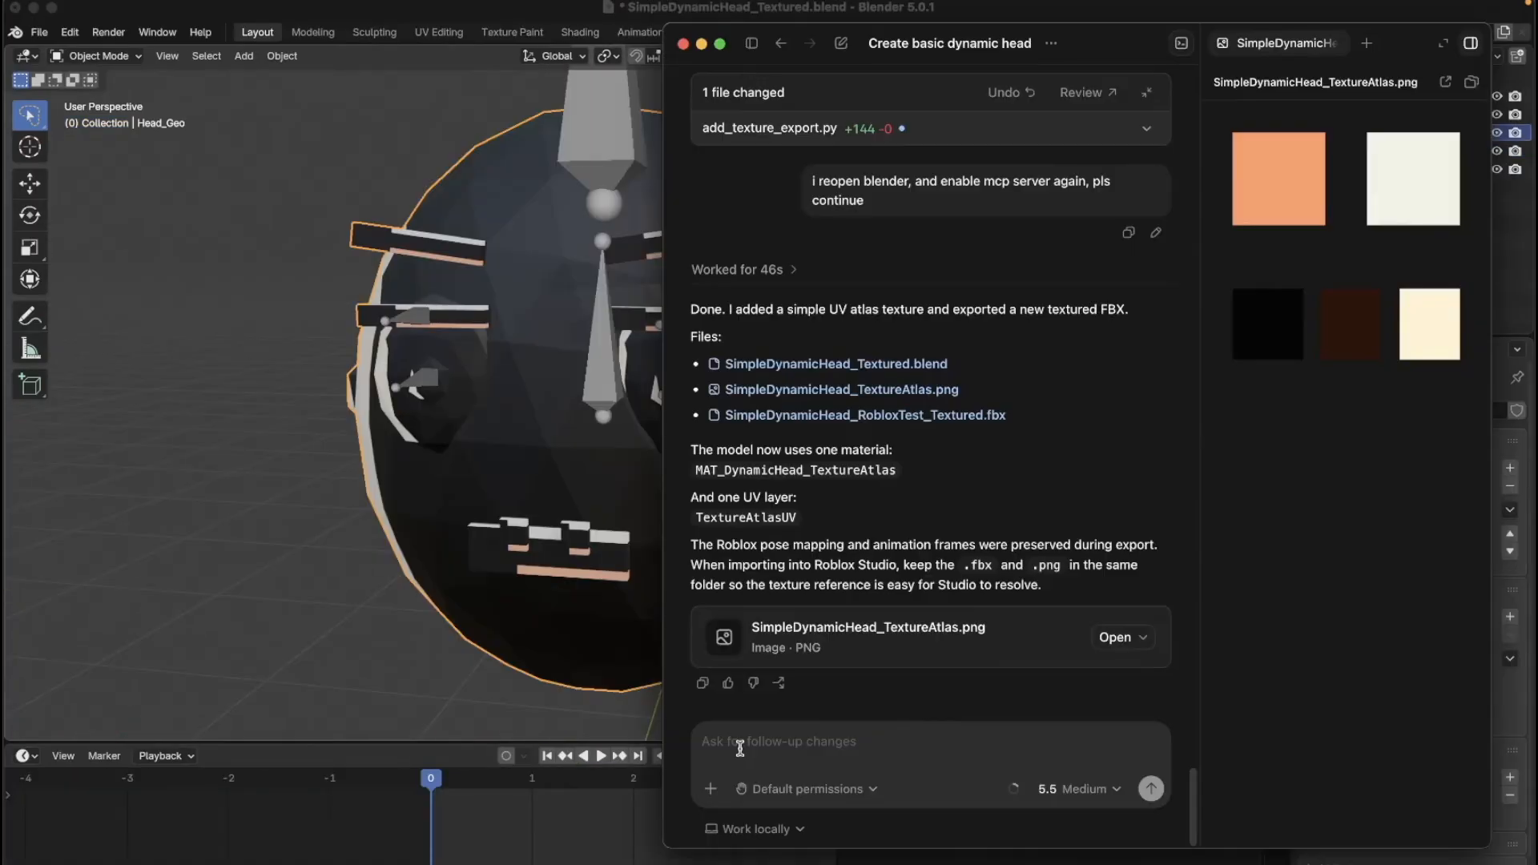
Step: Send the Codex prompt "the uv data is not mapping correctly with texture atlas, can you check, because i saw the texture of head does not coorectly."
text(the uv data)
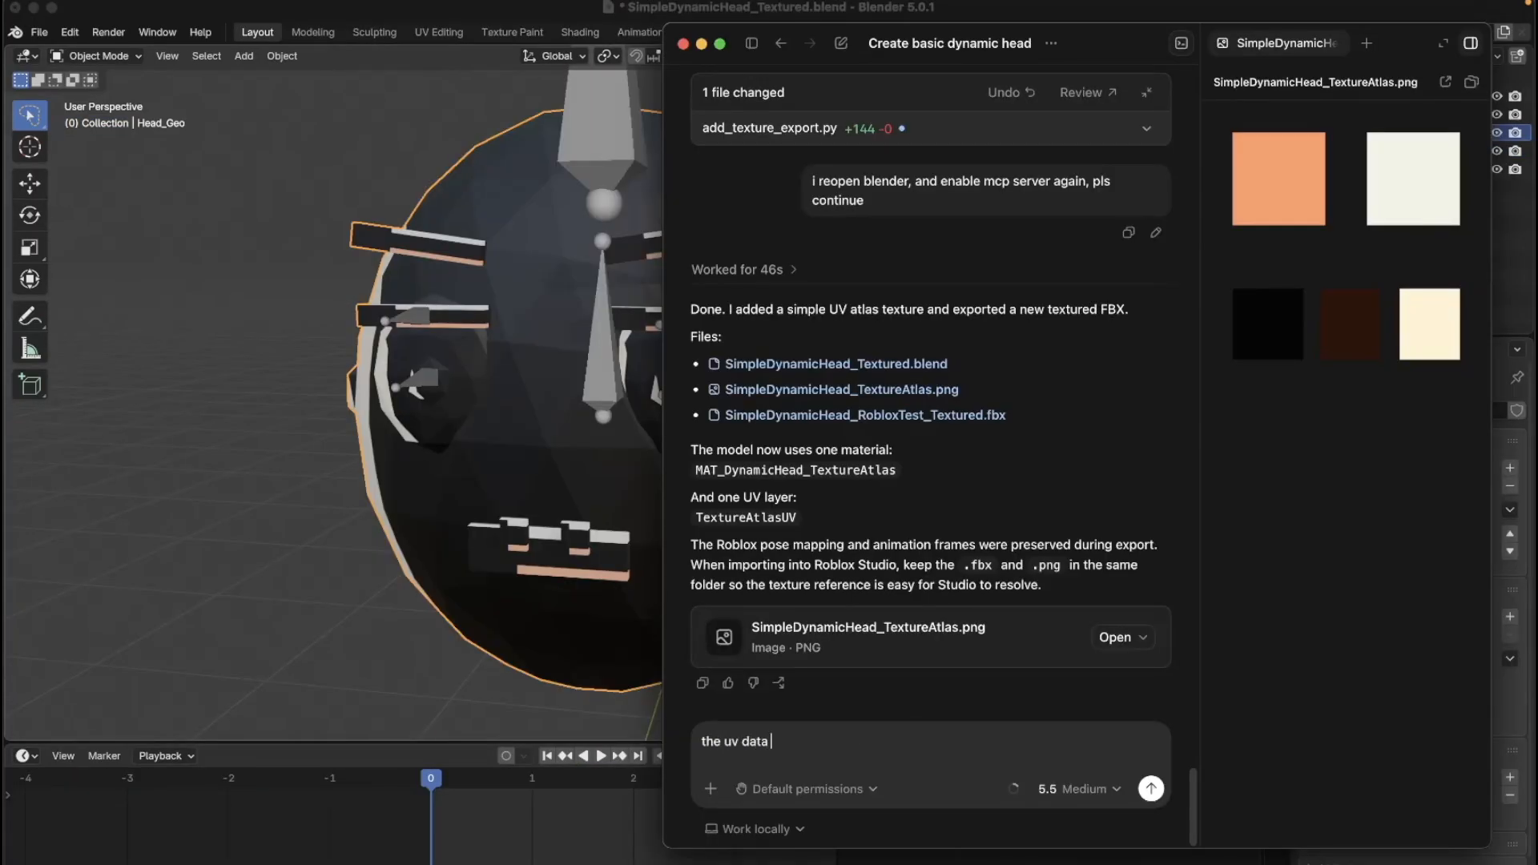
text( is not mapping correctly with texture atlas, ca)
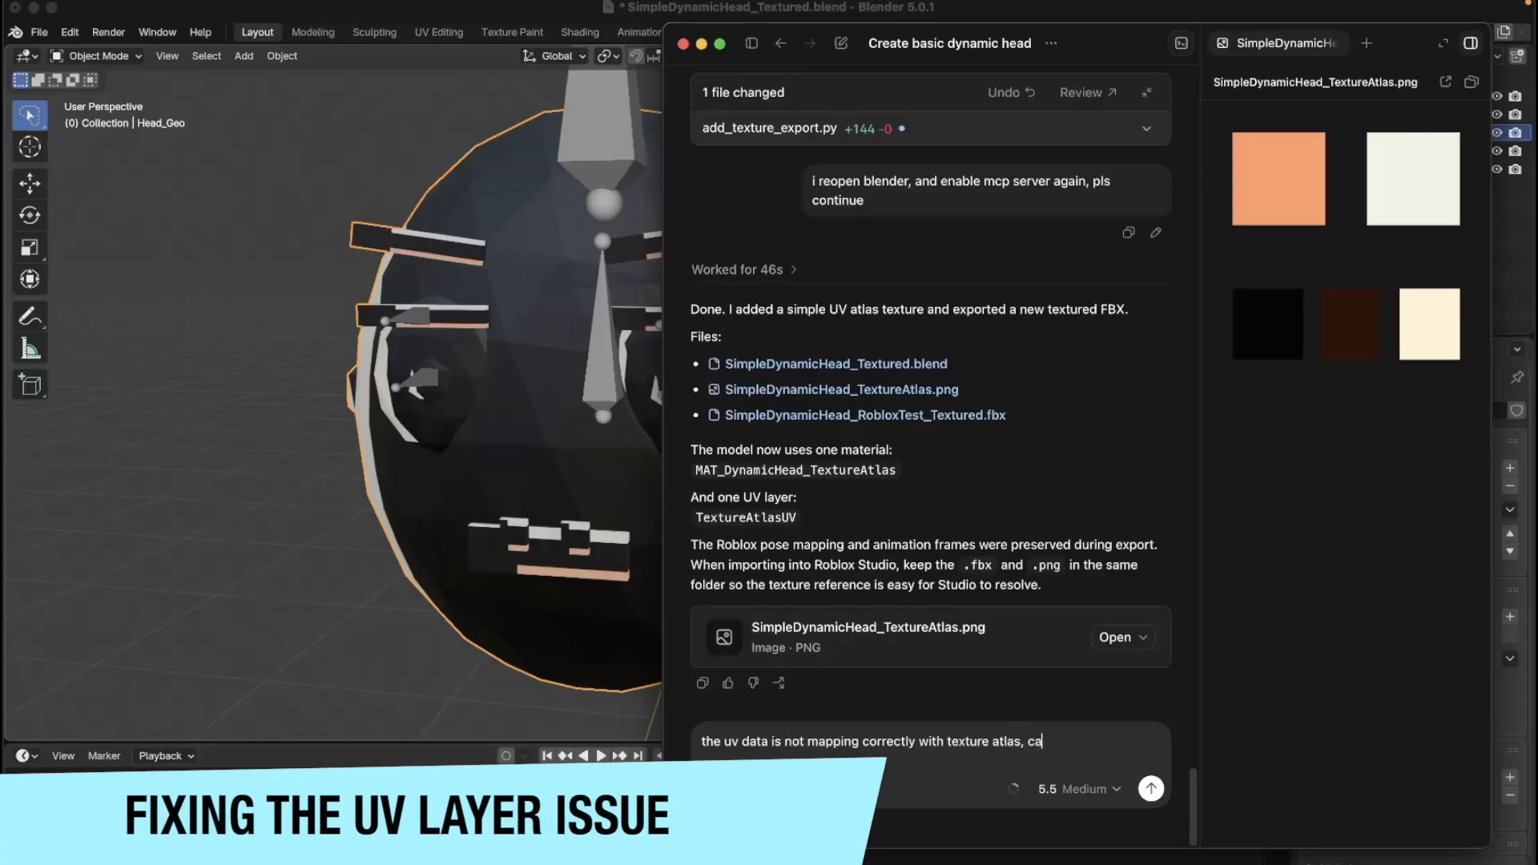
text(n you check, because i saw the texture of head does not coorectly.)
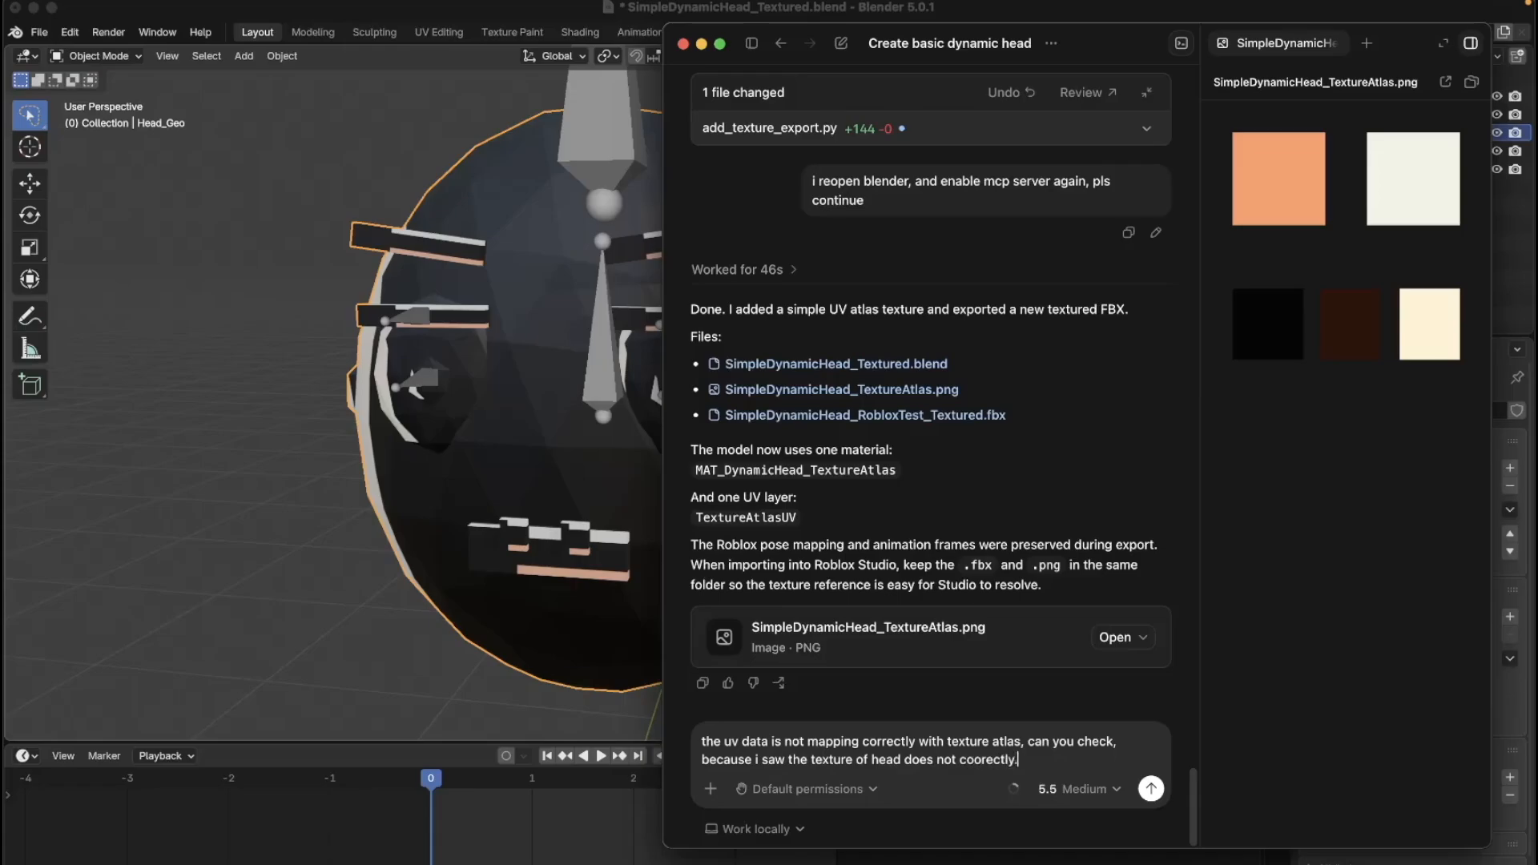
key(Return)
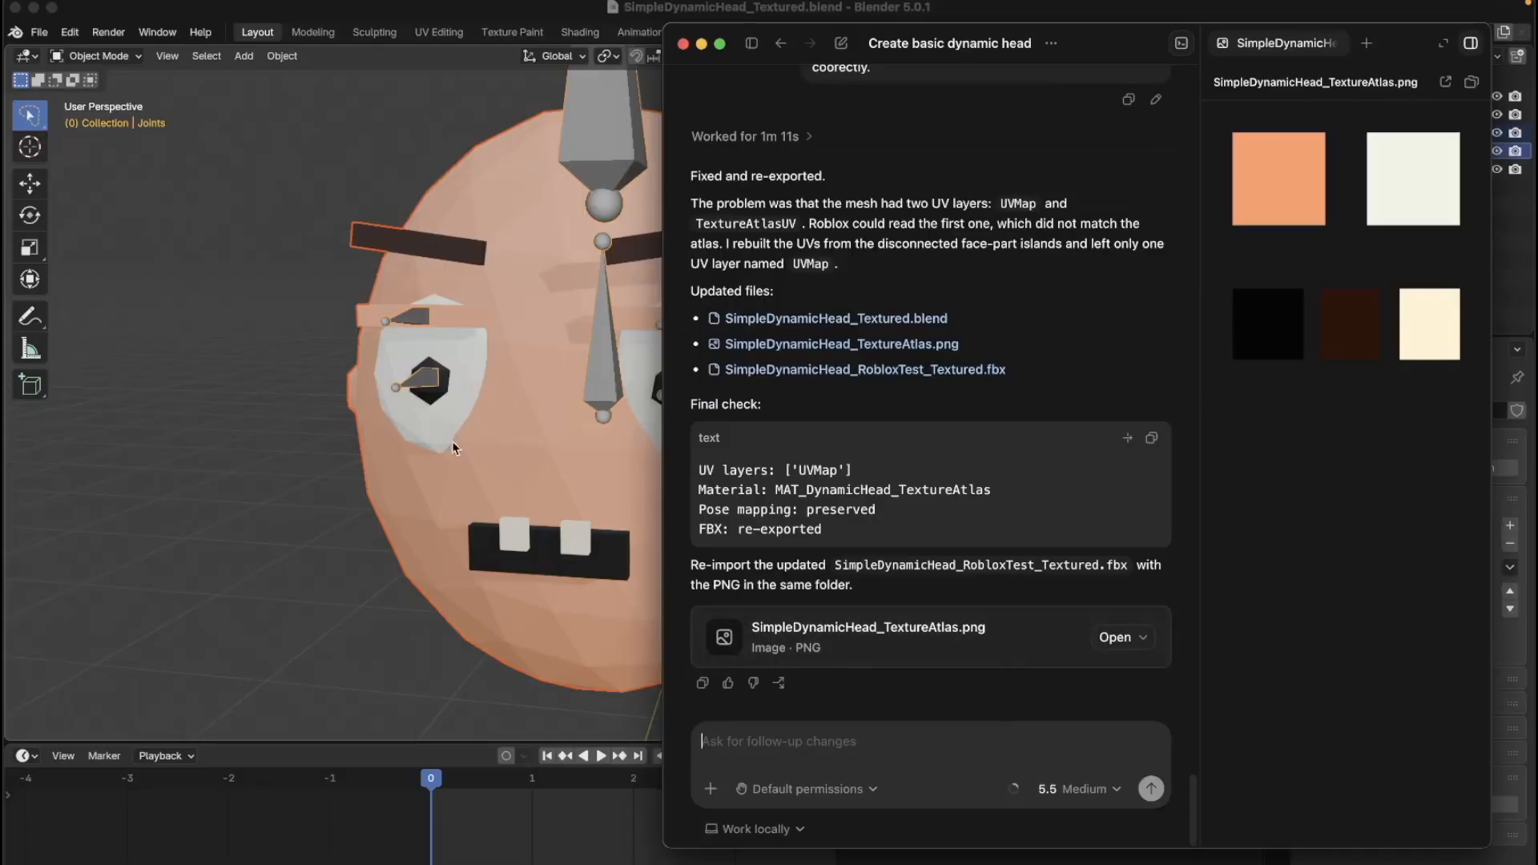
Step: Switch to Blender, save the textured head file, and select Head_Geo together with the Joints armature
click(247, 506)
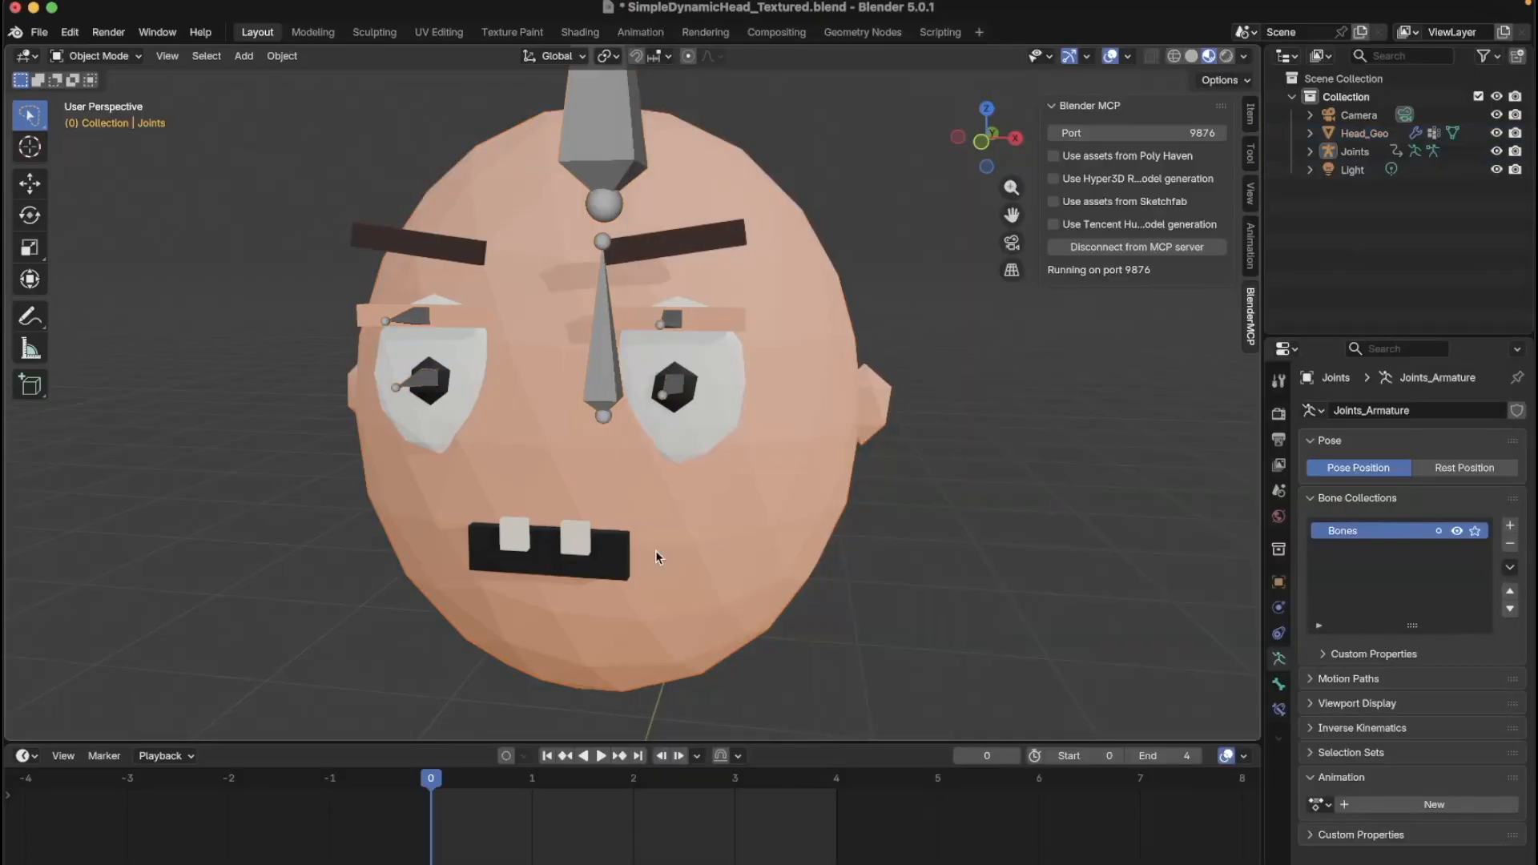
click(814, 324)
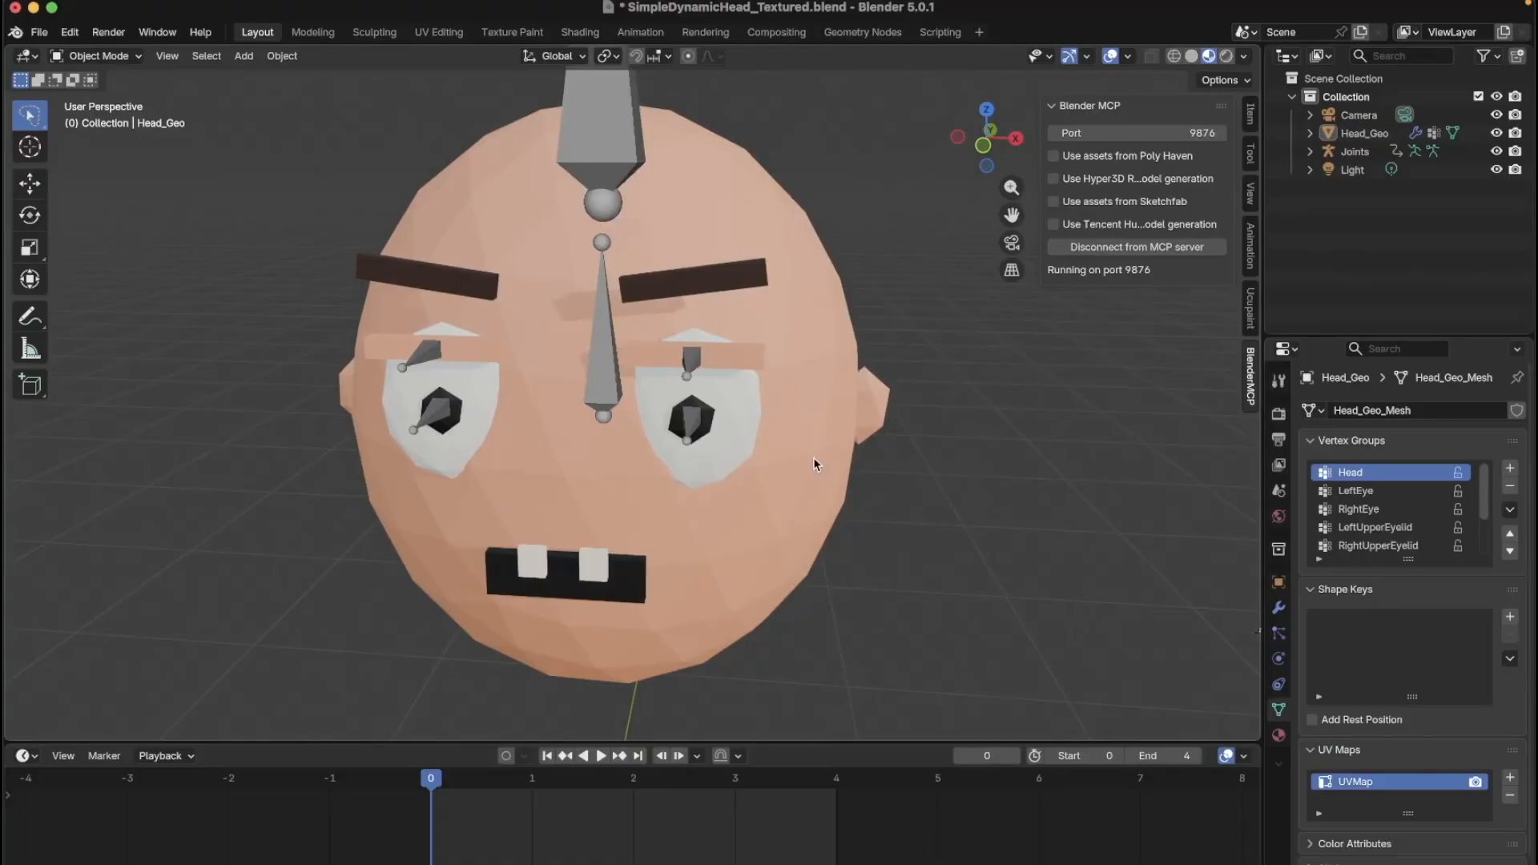
click(811, 458)
shift+click(1359, 152)
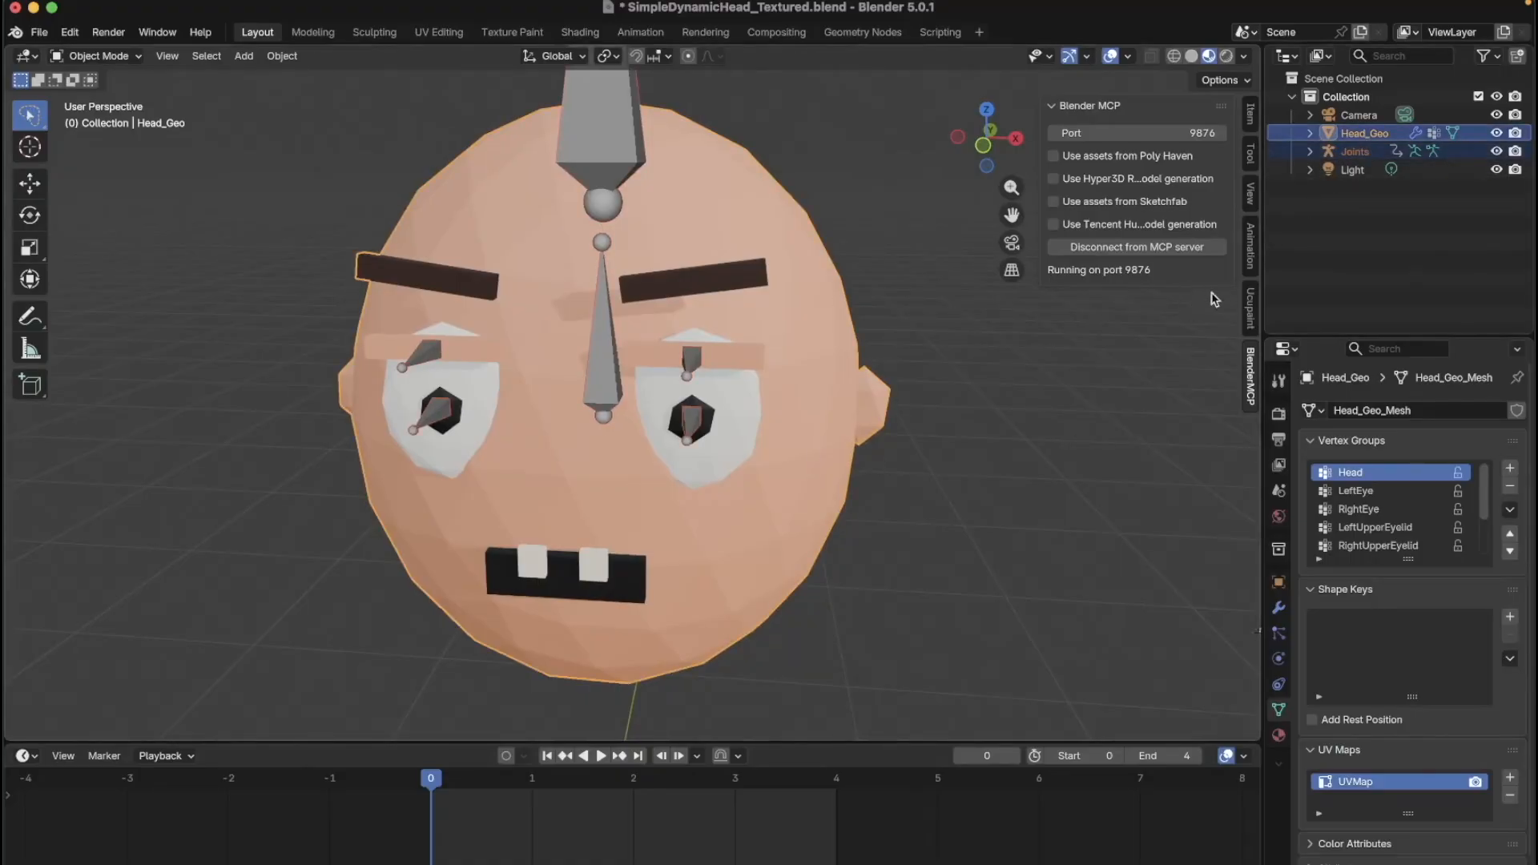
click(1373, 243)
click(1379, 137)
shift+click(1370, 154)
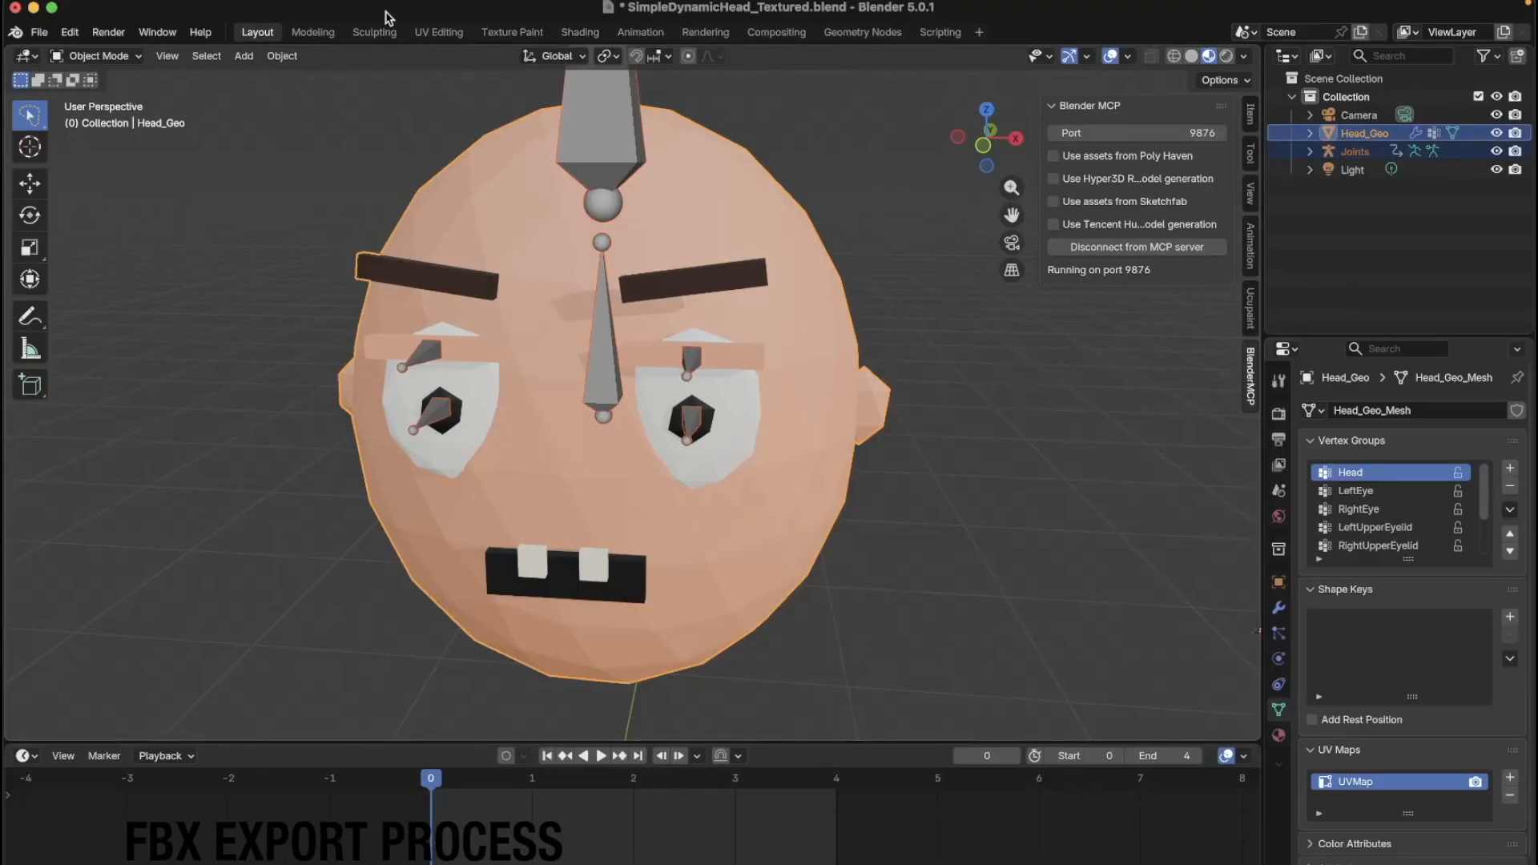
click(358, 178)
key(super+s)
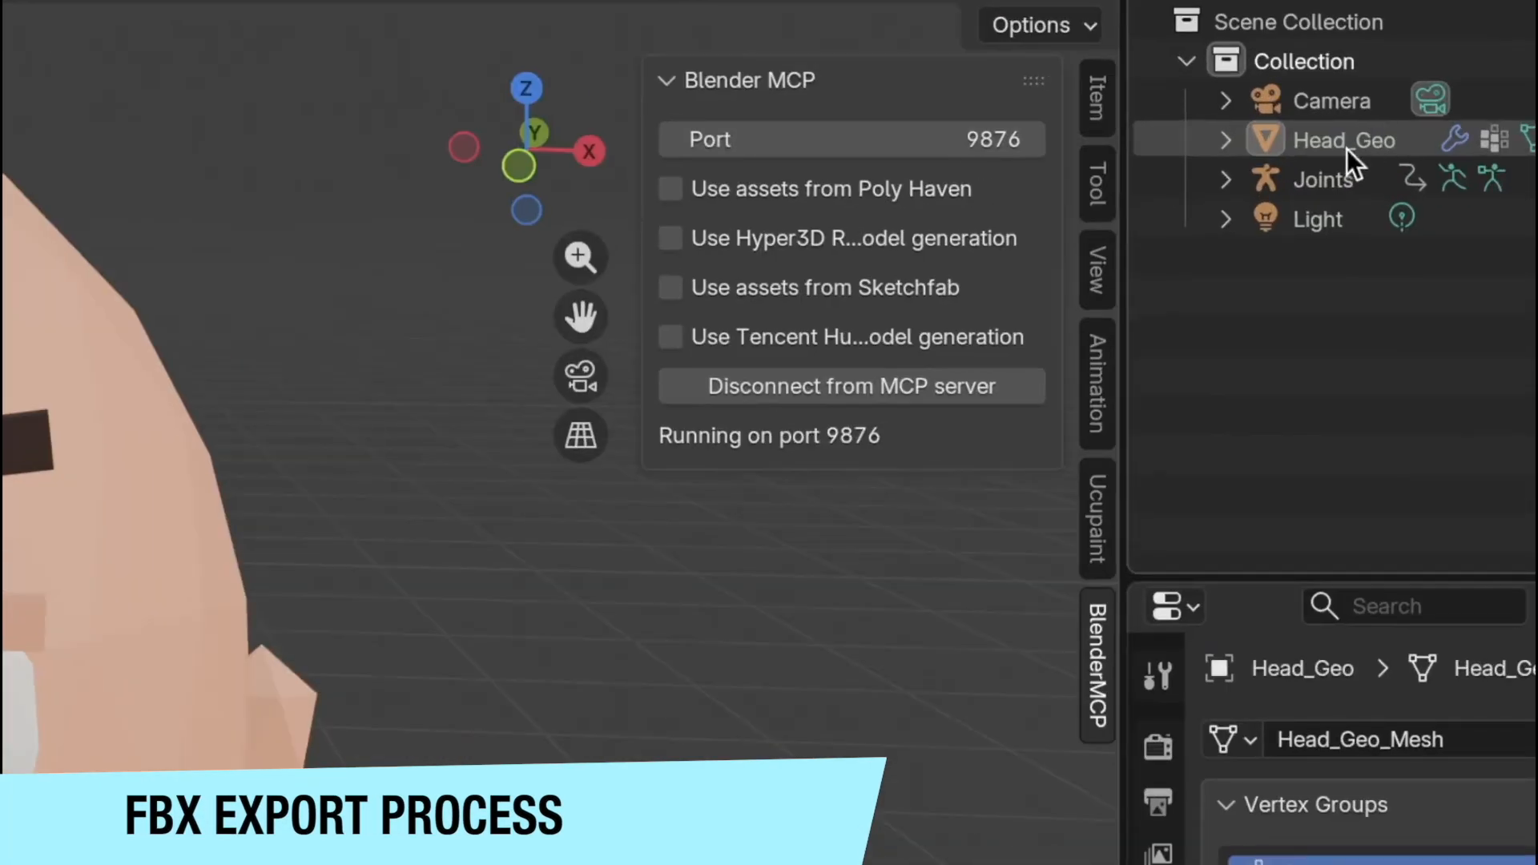
click(1368, 138)
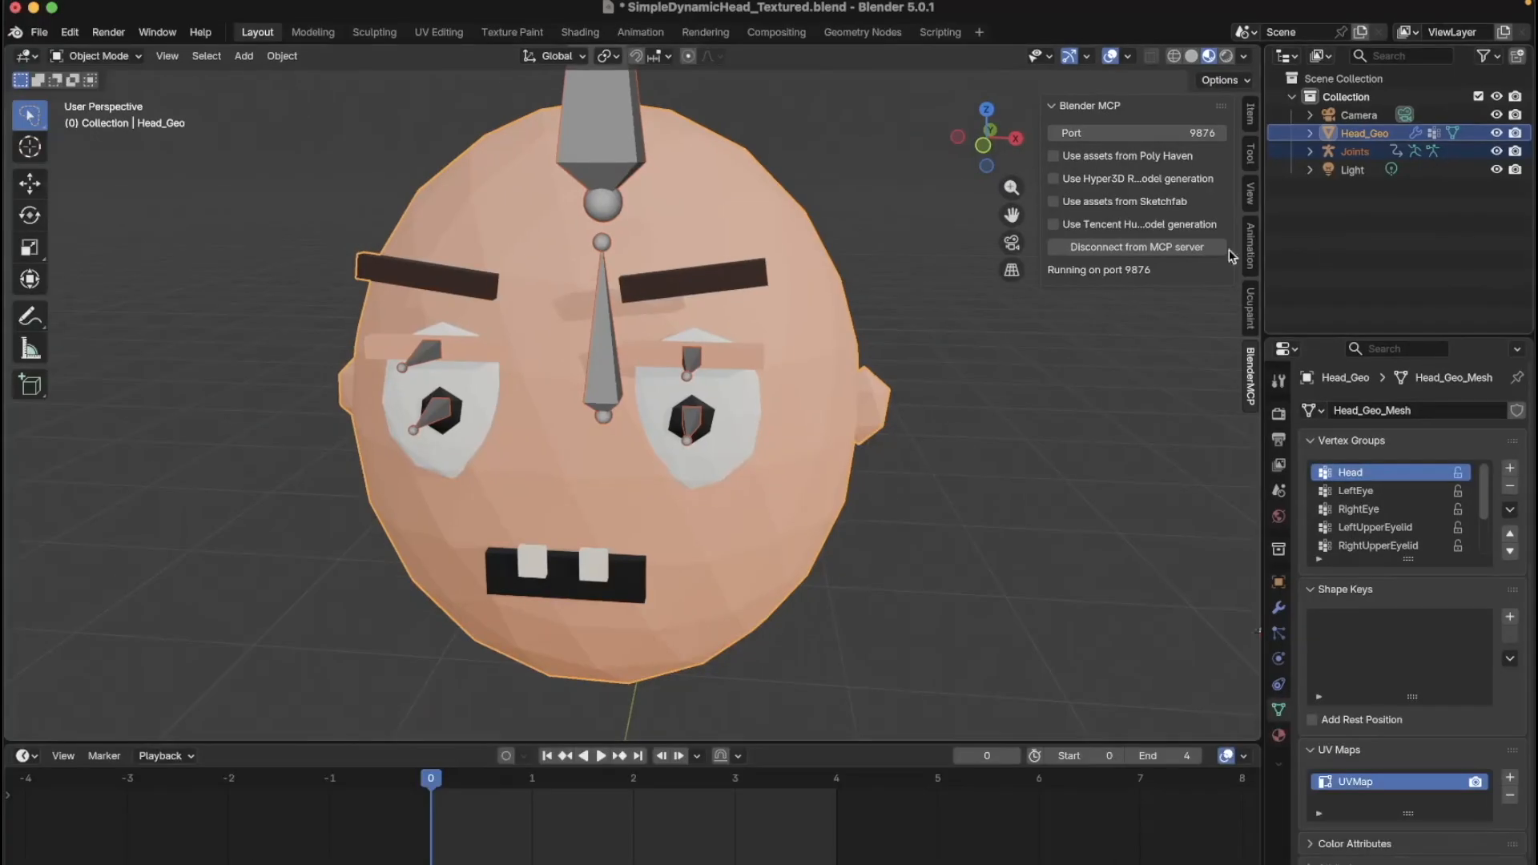
Step: Start an FBX export with Path Mode set to Copy, textures embedded, limited to Selected Objects, and Custom Properties enabled
click(38, 32)
mouse_move(97, 310)
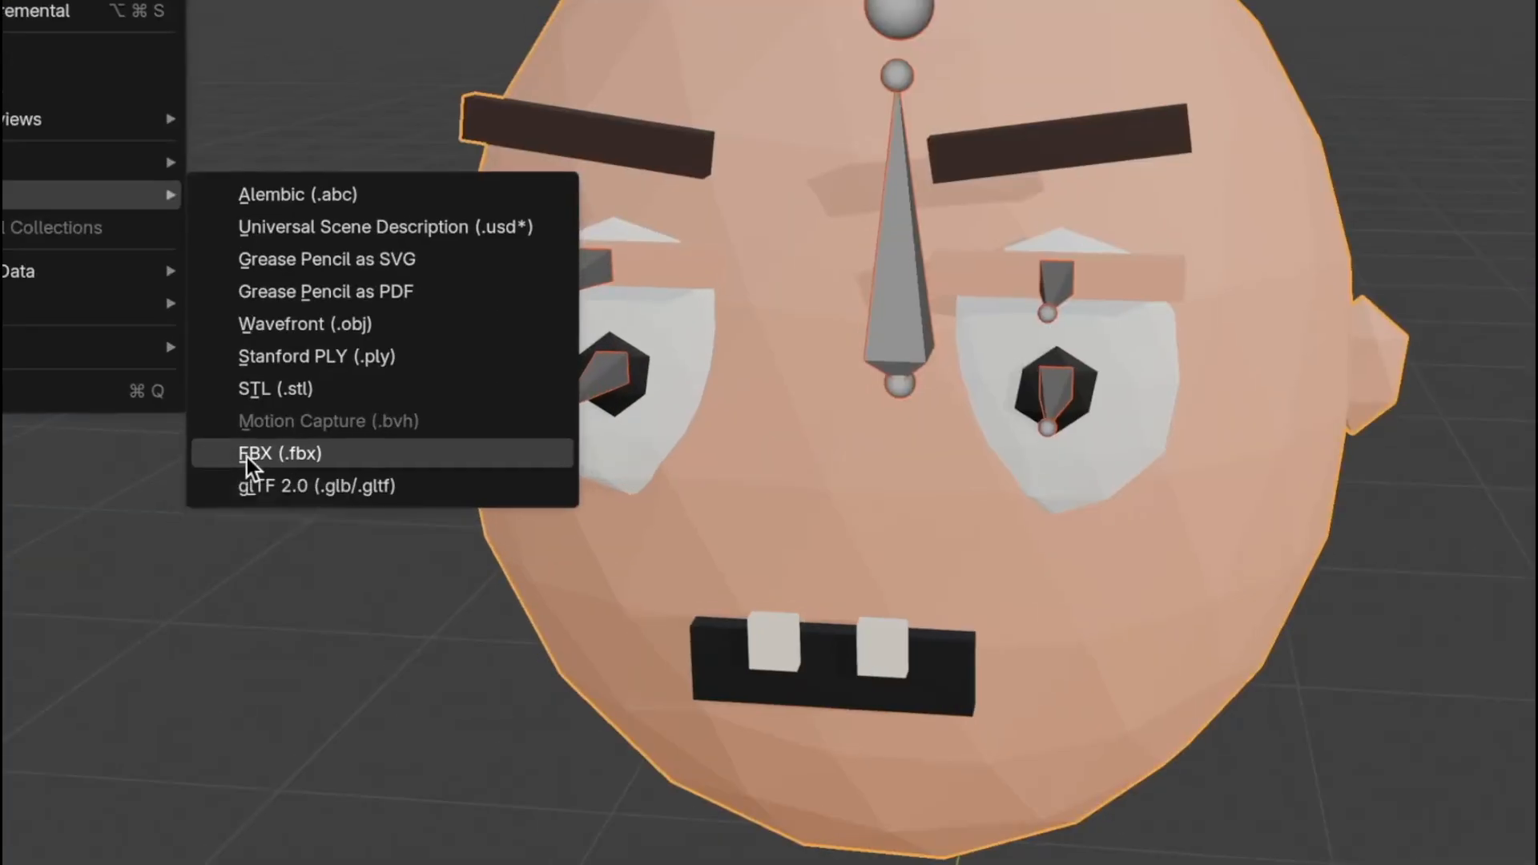
click(226, 456)
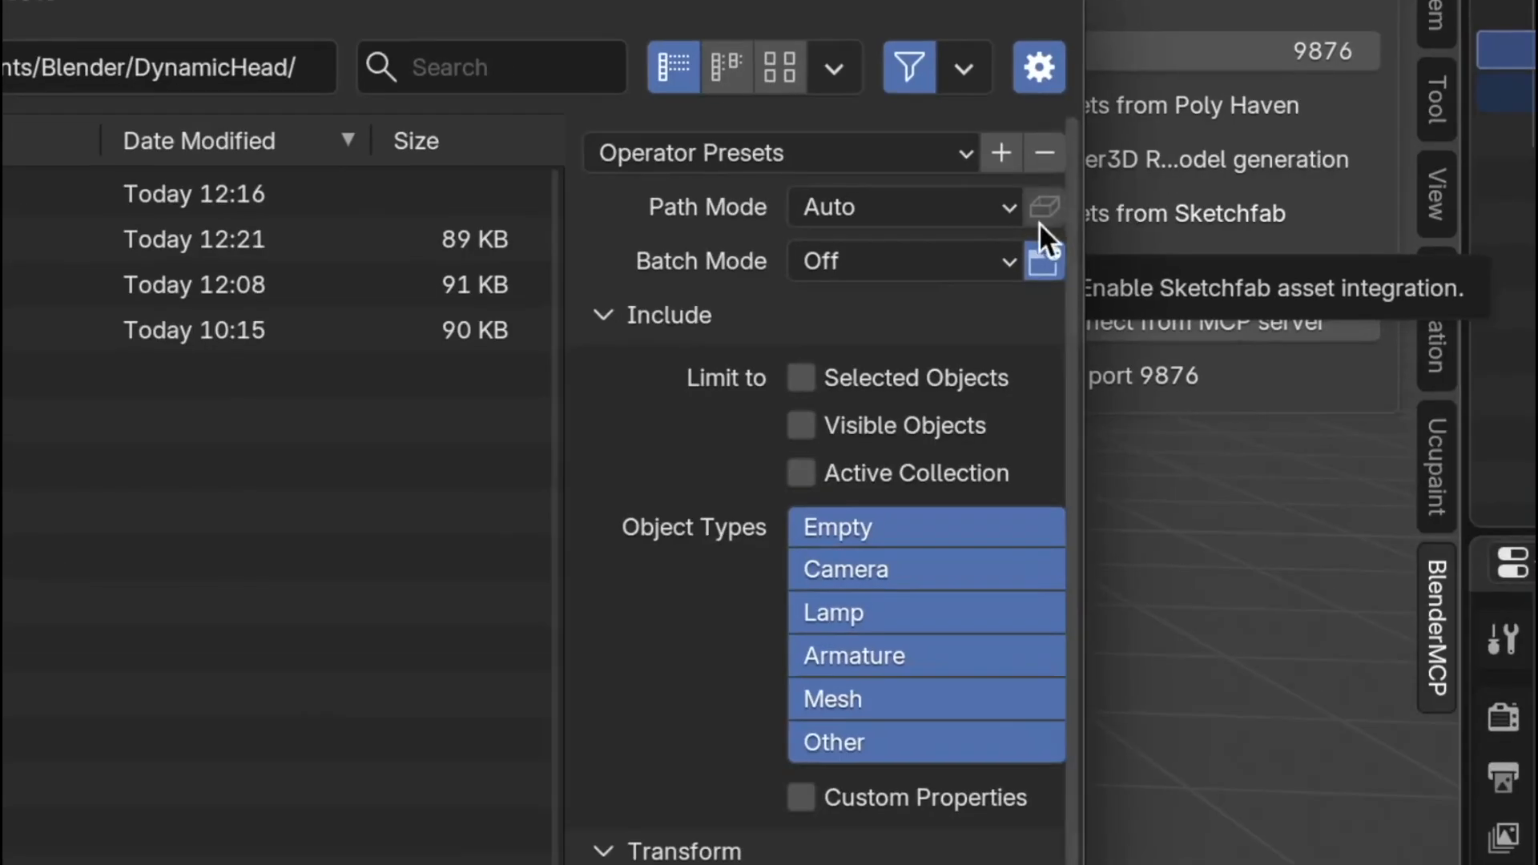
click(1059, 201)
click(832, 494)
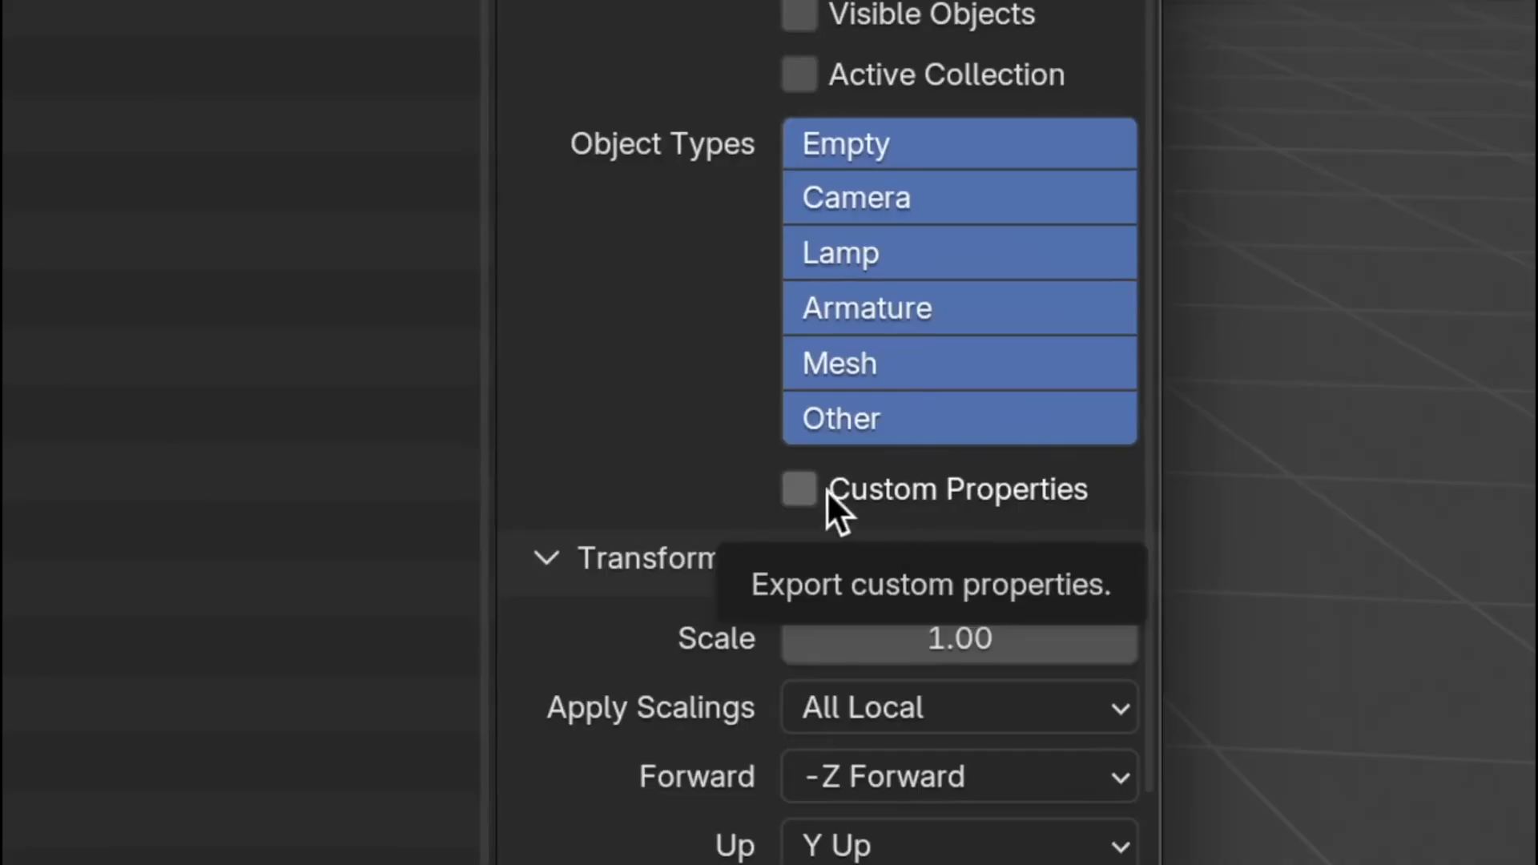
click(926, 503)
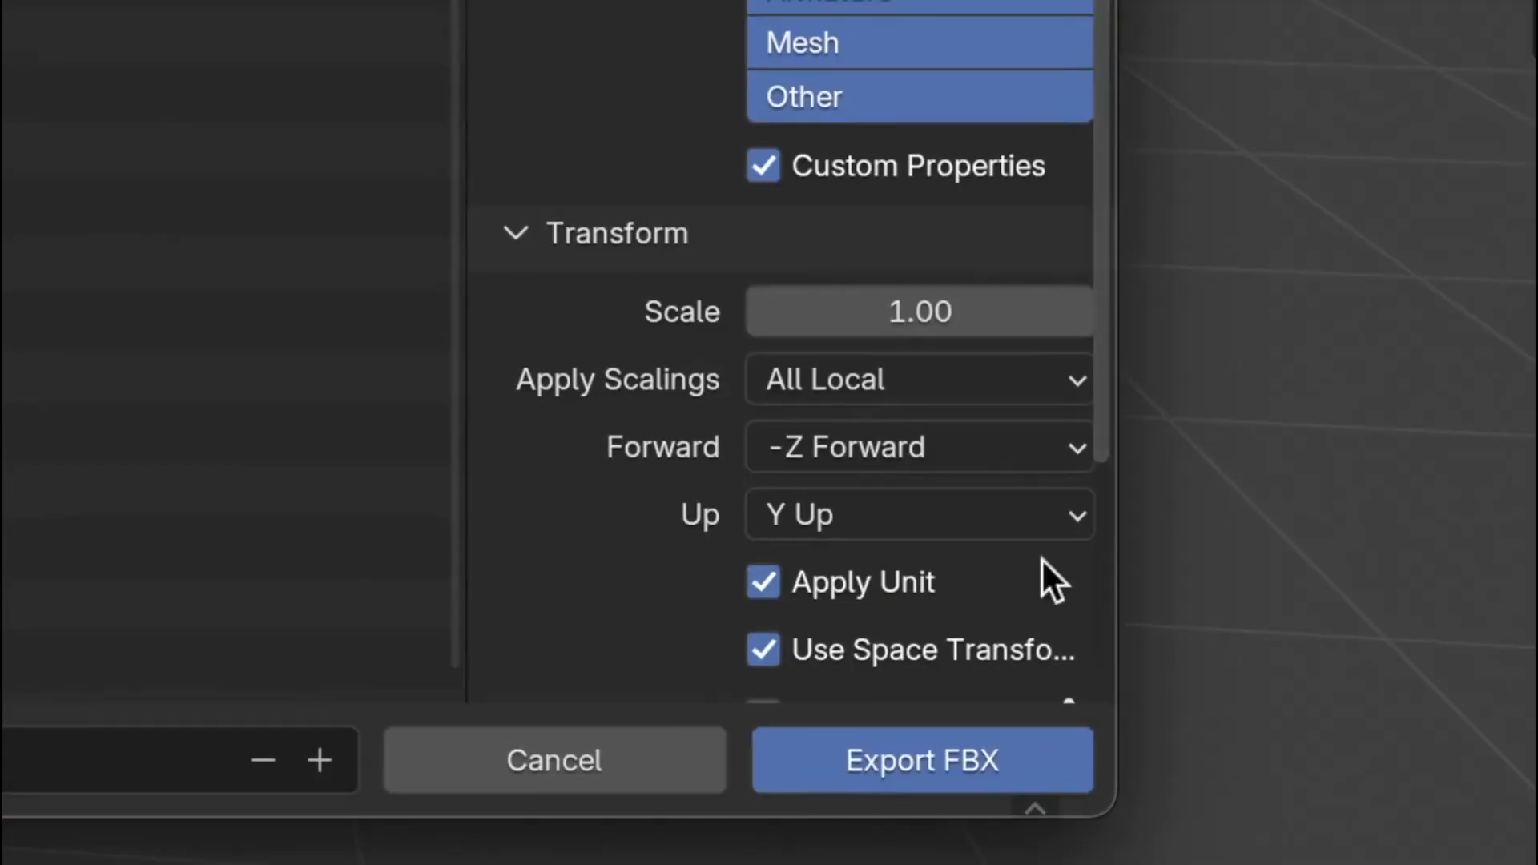
Step: Set the export scale to 0.01 and export the head as SimpleDynamicHead_Textured_ManualExport.fbx
double_click(985, 325)
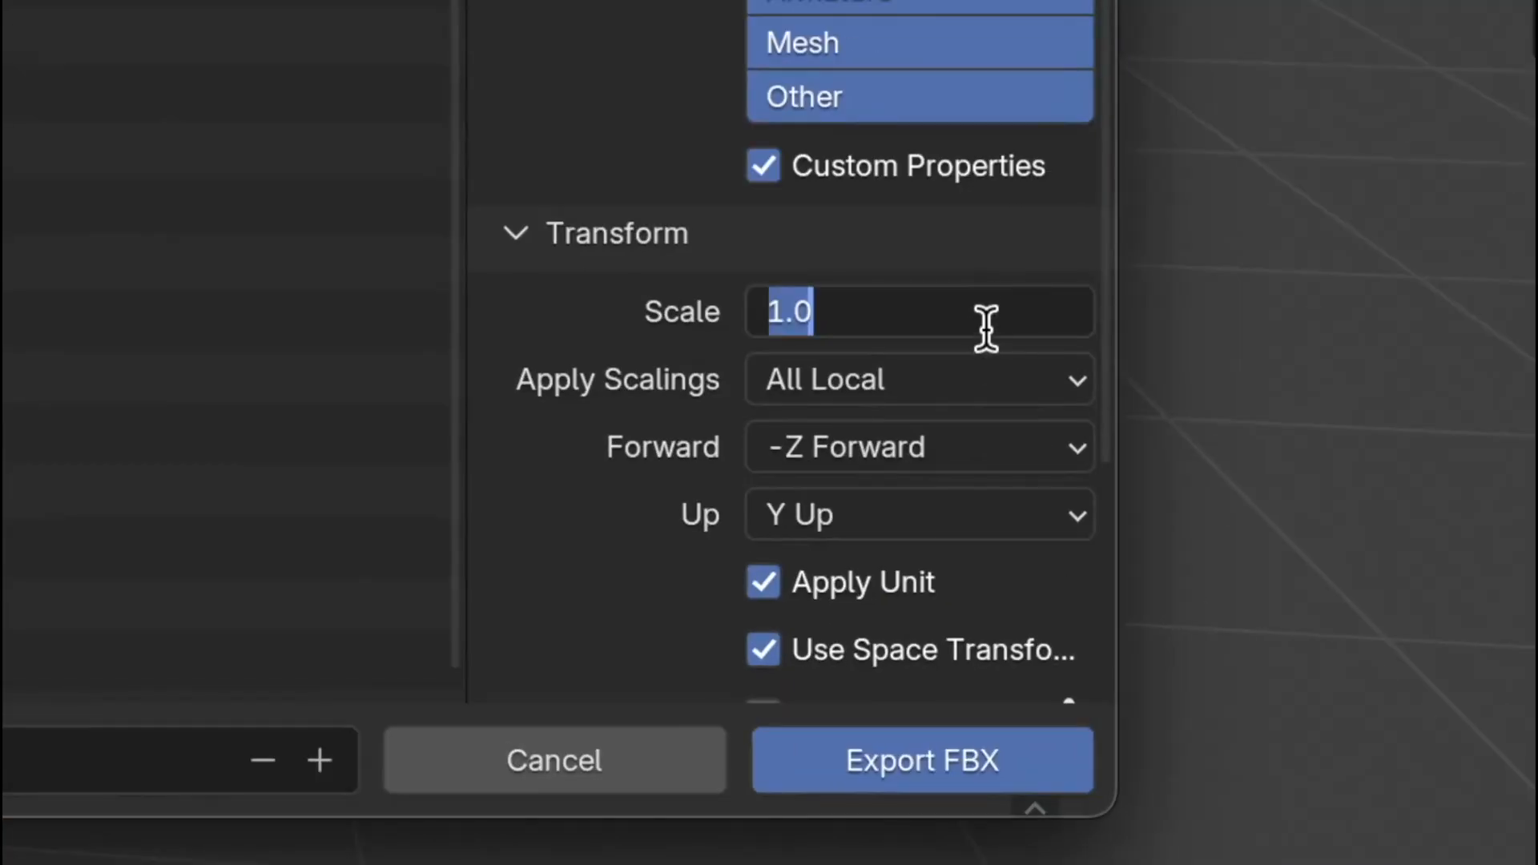
text(0.01)
key(Return)
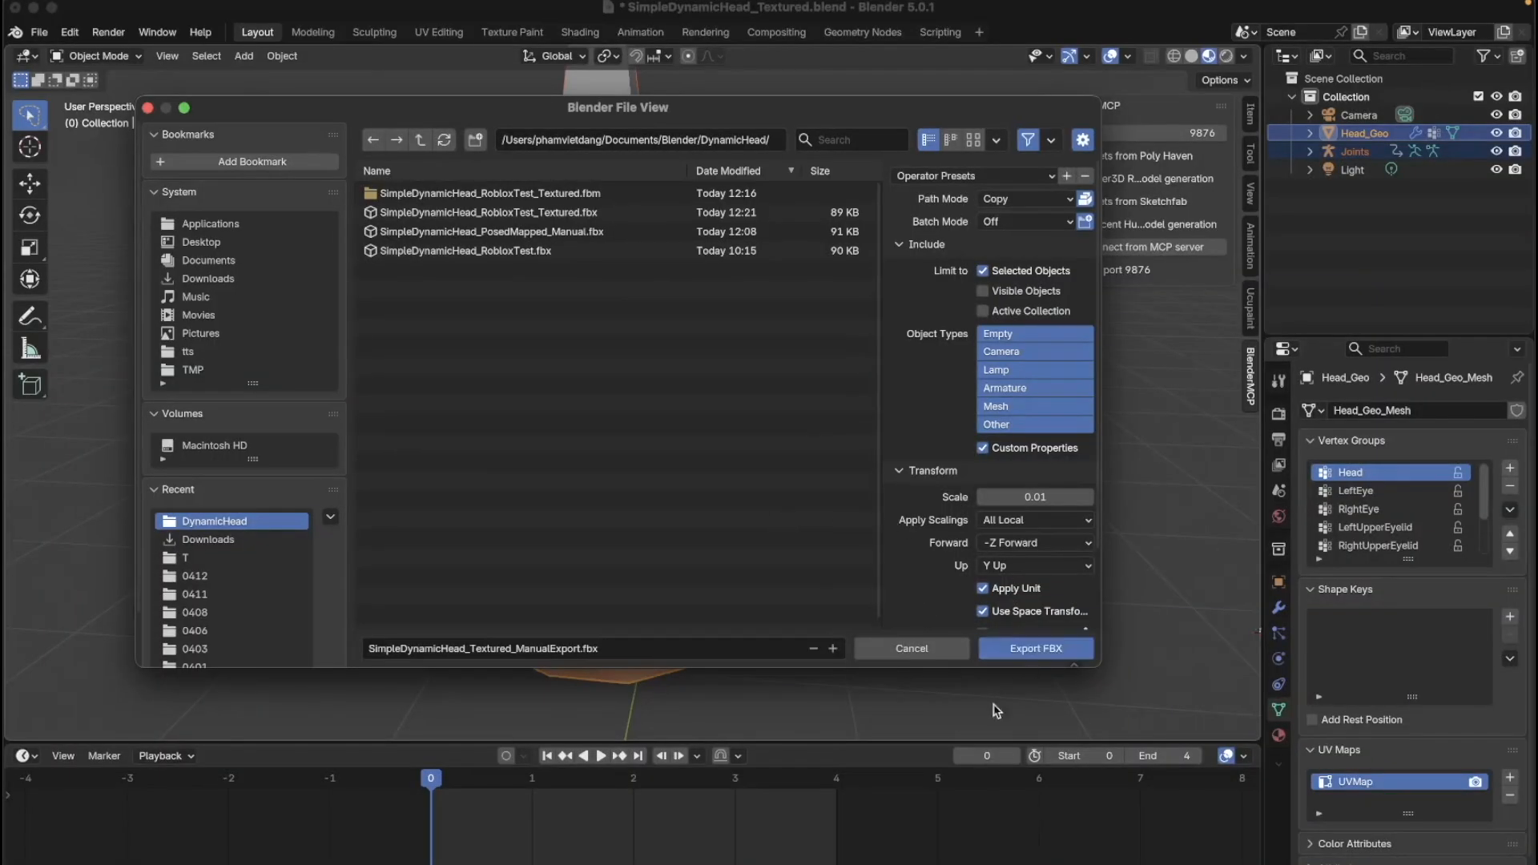
click(1041, 648)
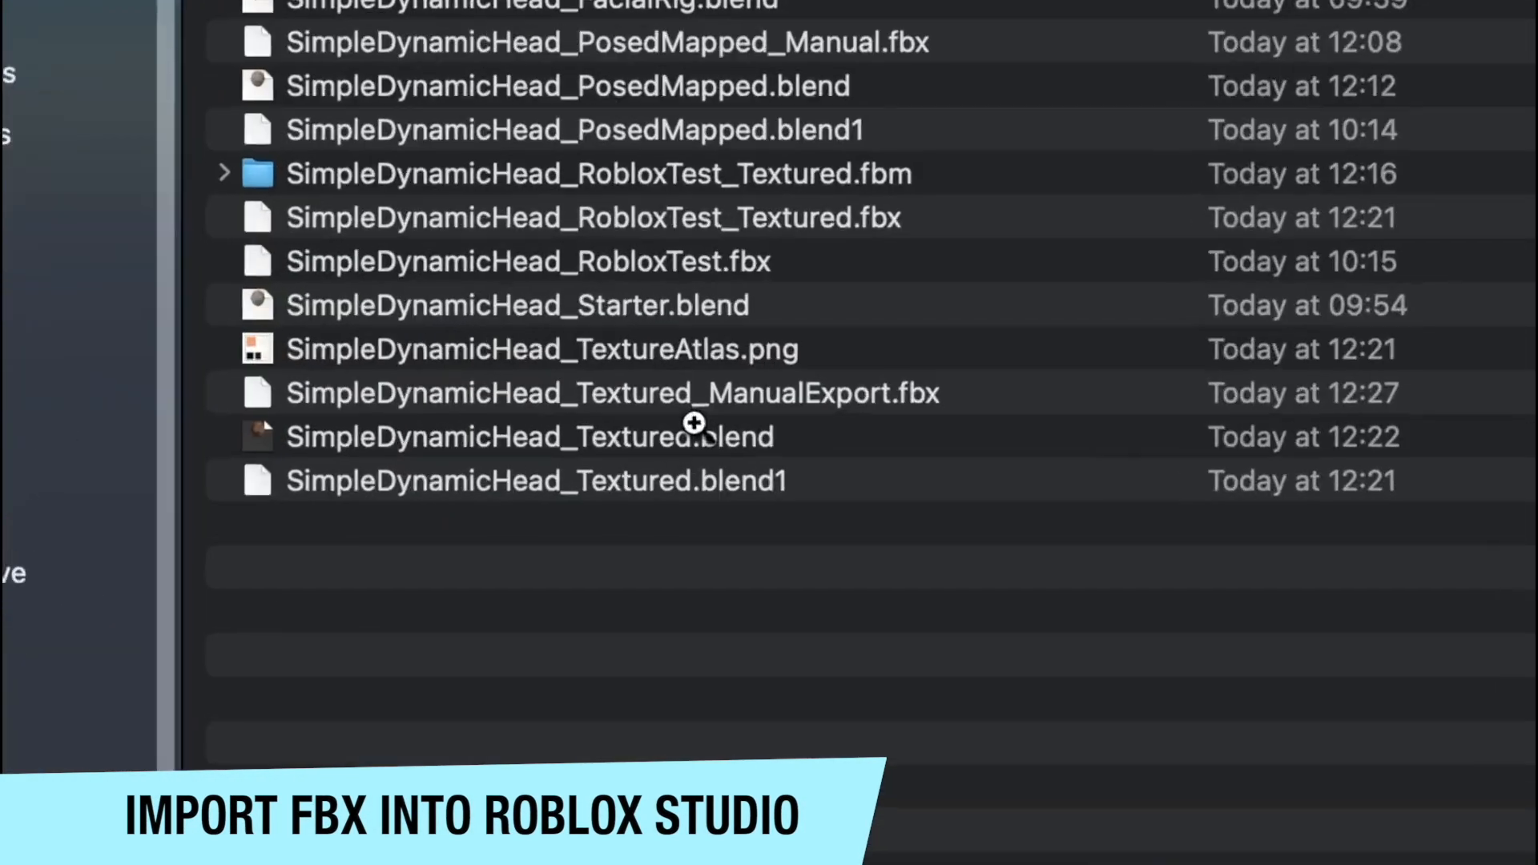
Step: Locate SimpleDynamicHead_Textured_ManualExport.fbx in Finder, then switch to Roblox Studio and open that file from the DynamicHead folder for import
click(723, 414)
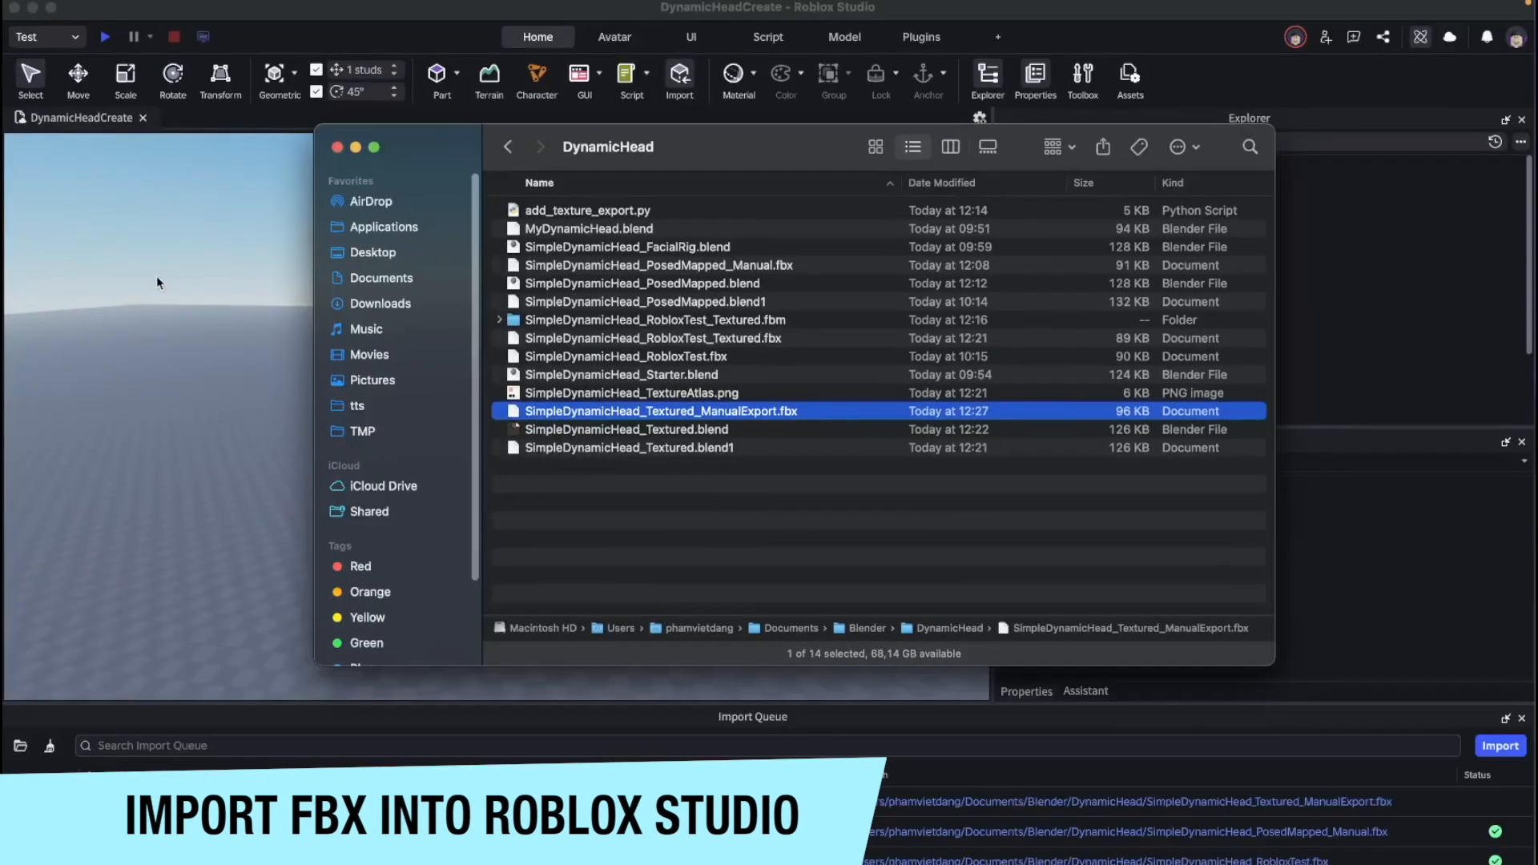
click(156, 276)
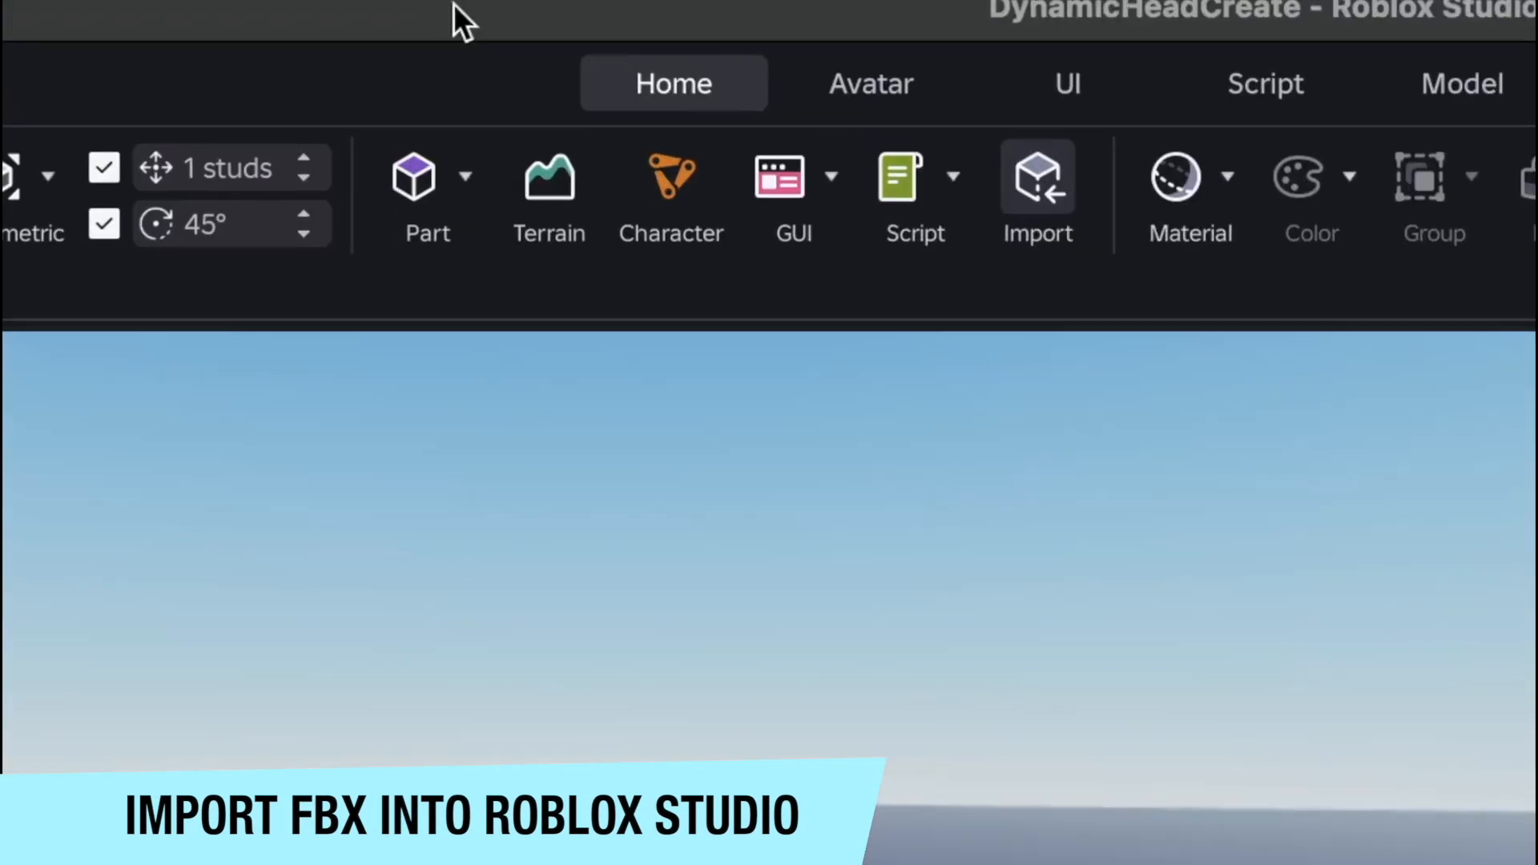
click(1033, 188)
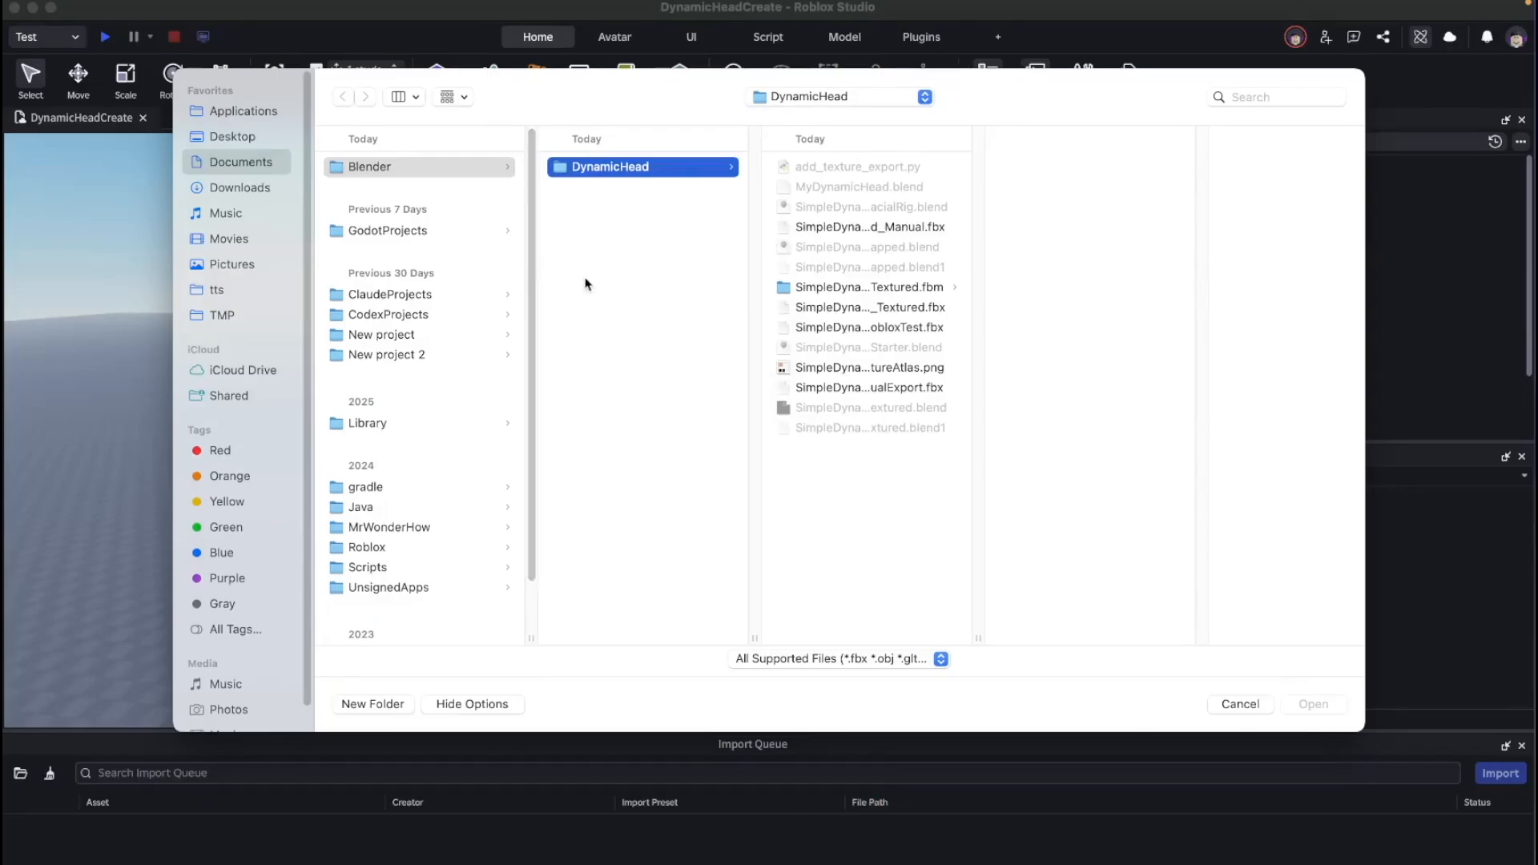
click(653, 169)
click(937, 389)
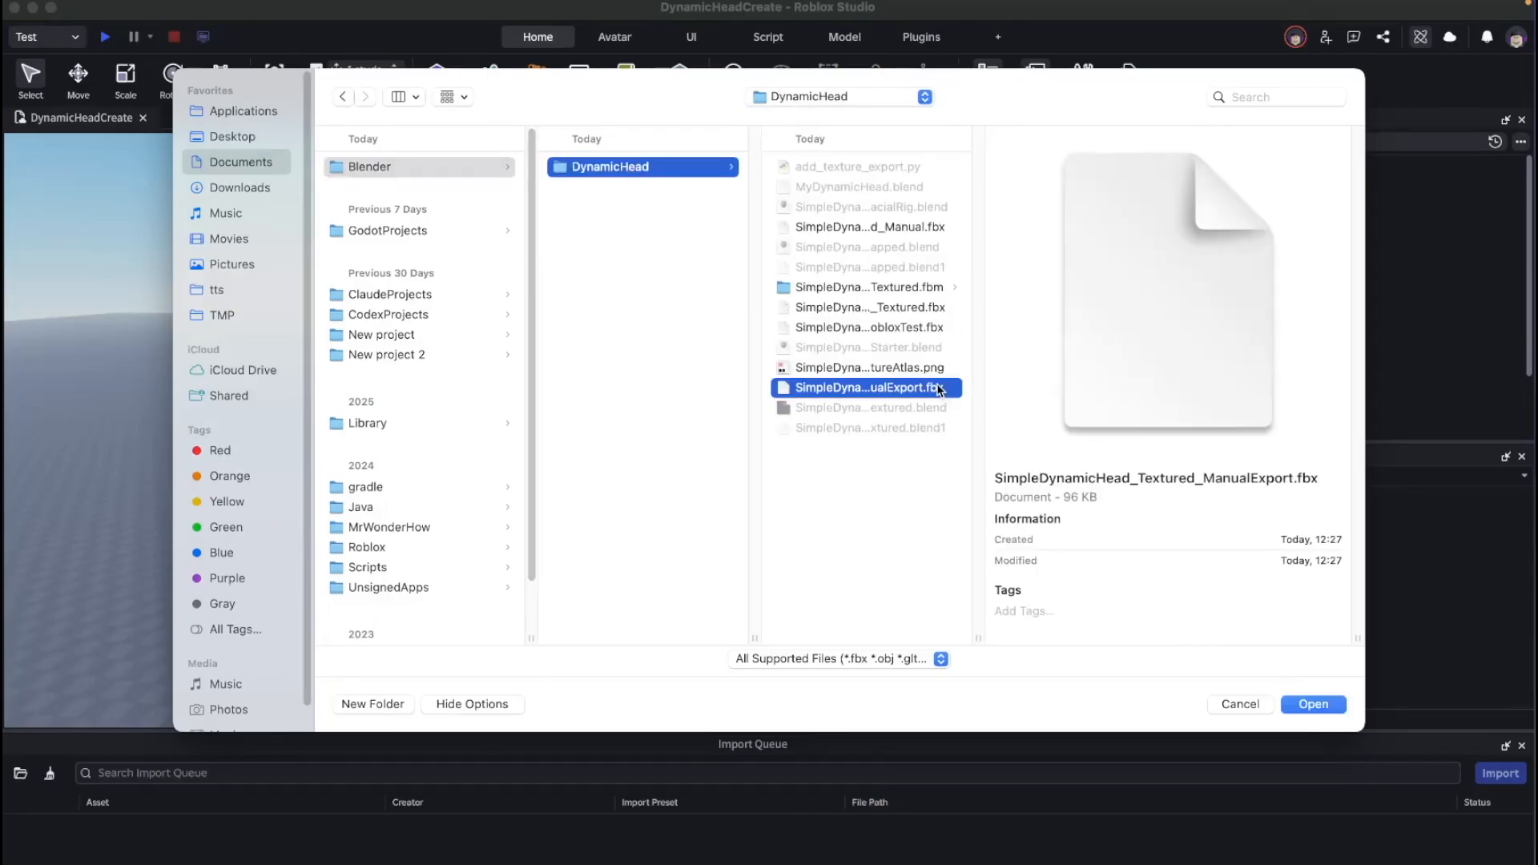
key(Return)
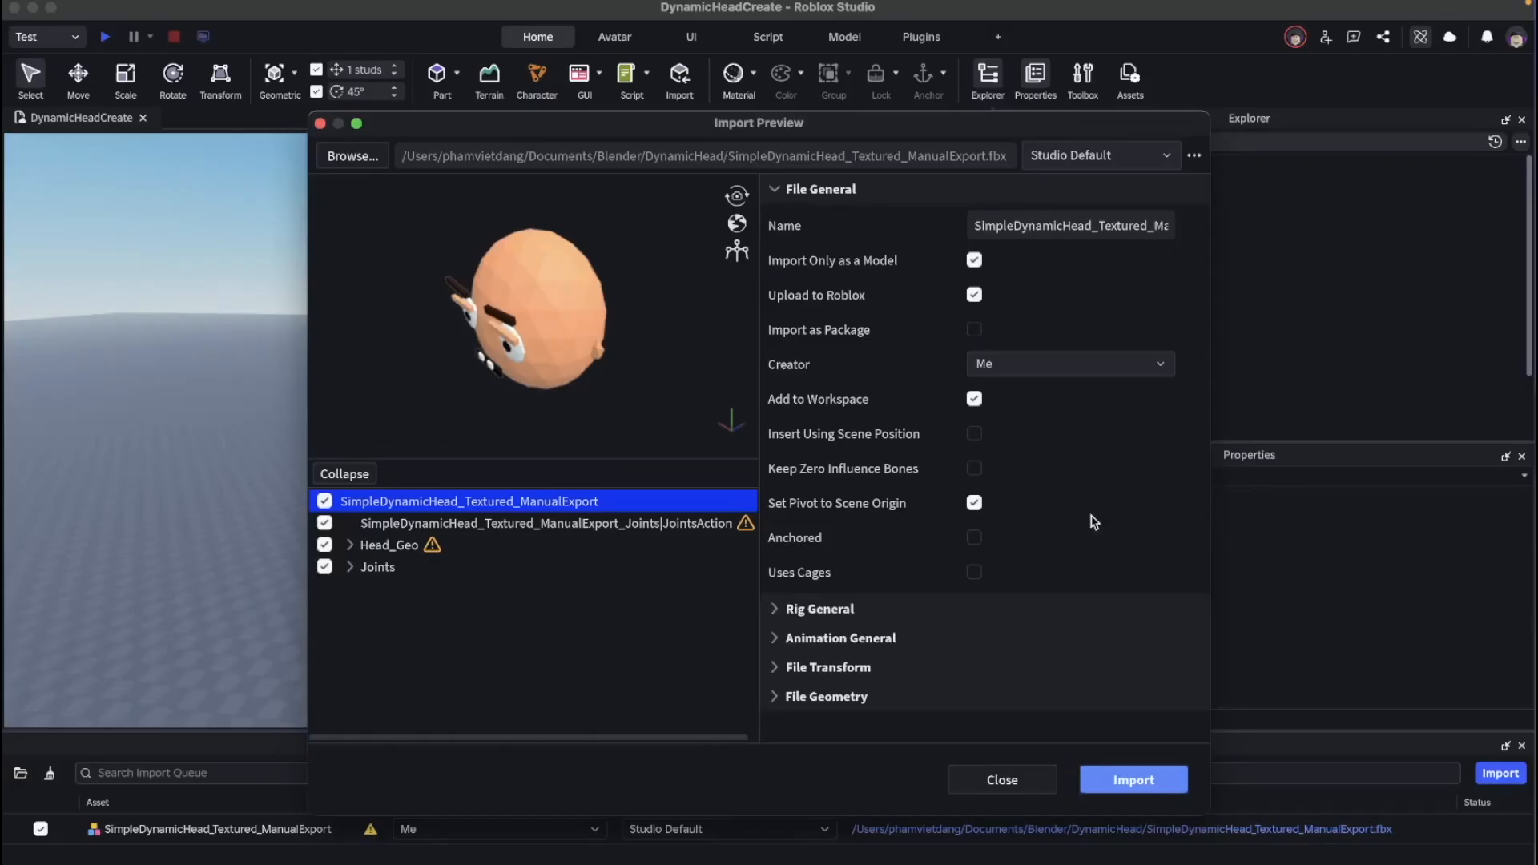
Step: Examine the import preview, checking Head_Geo's texture and FaceControls entries and the Joints hierarchy down to the DynamicHead bones
drag(522, 353, 585, 303)
click(357, 547)
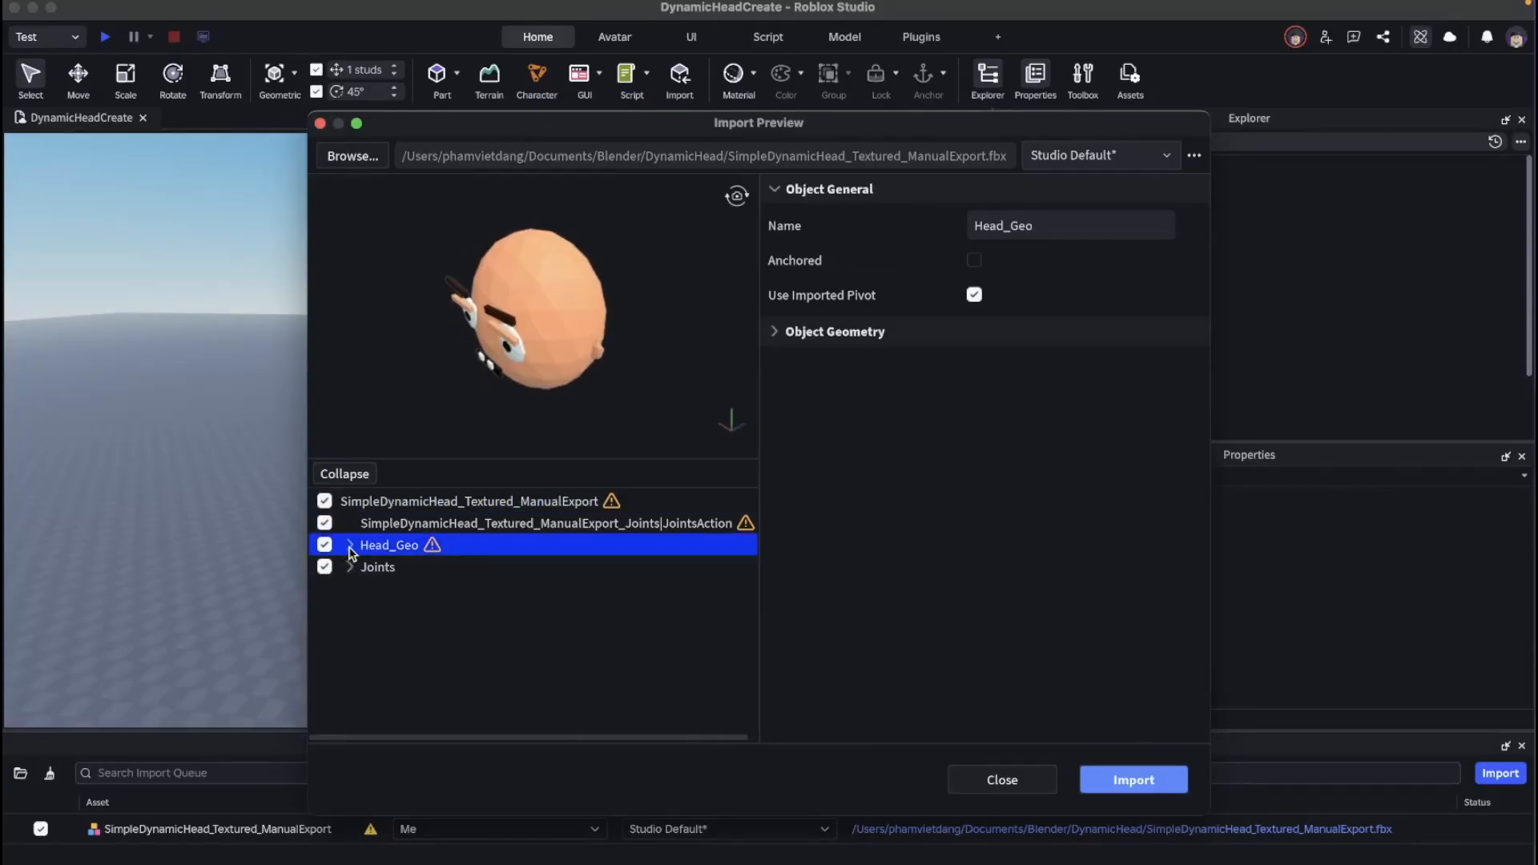
click(350, 545)
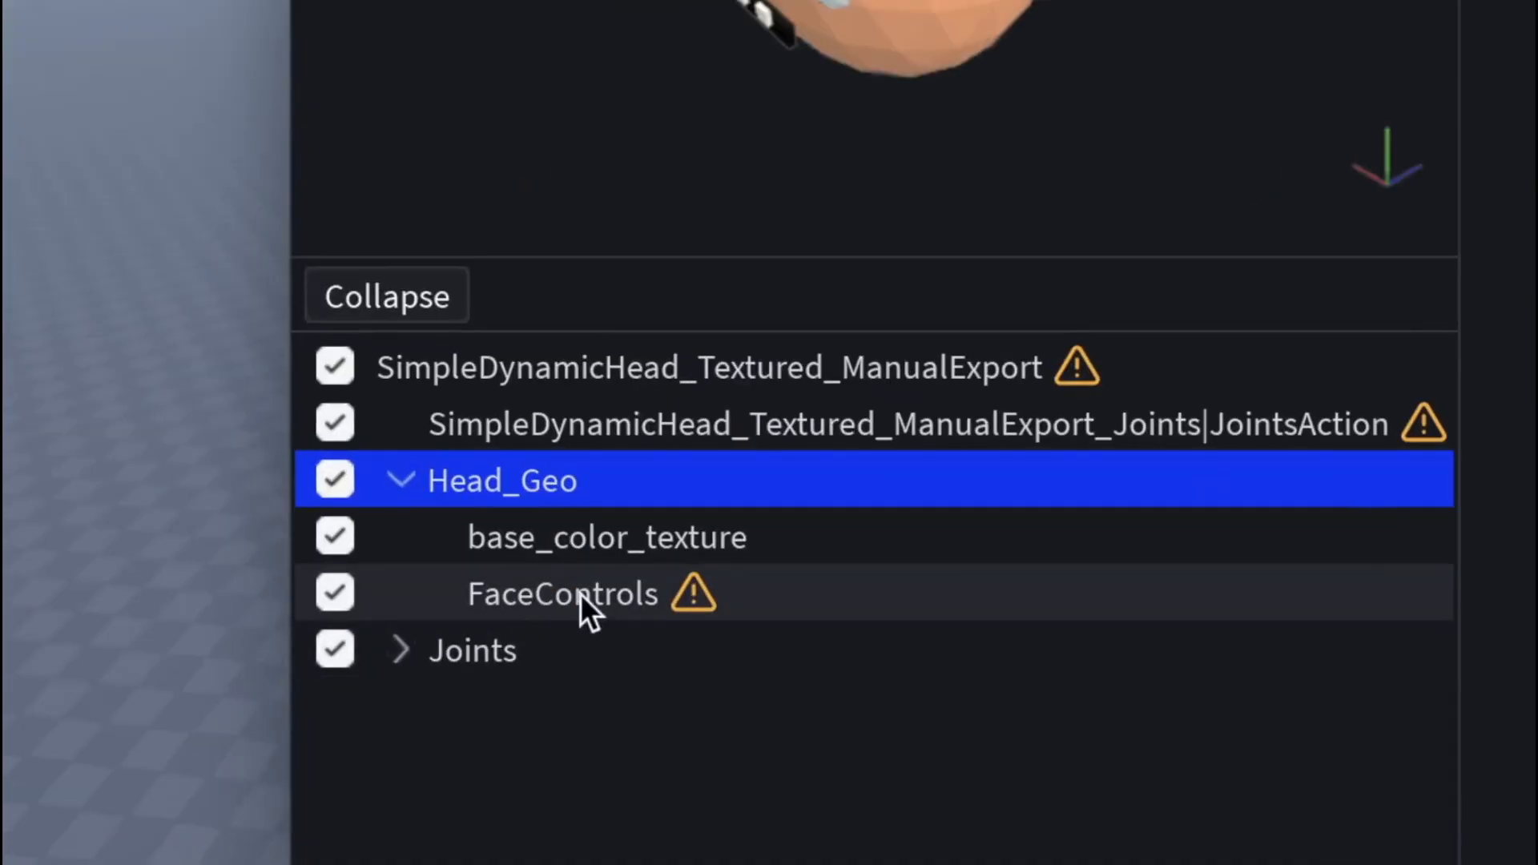
click(694, 599)
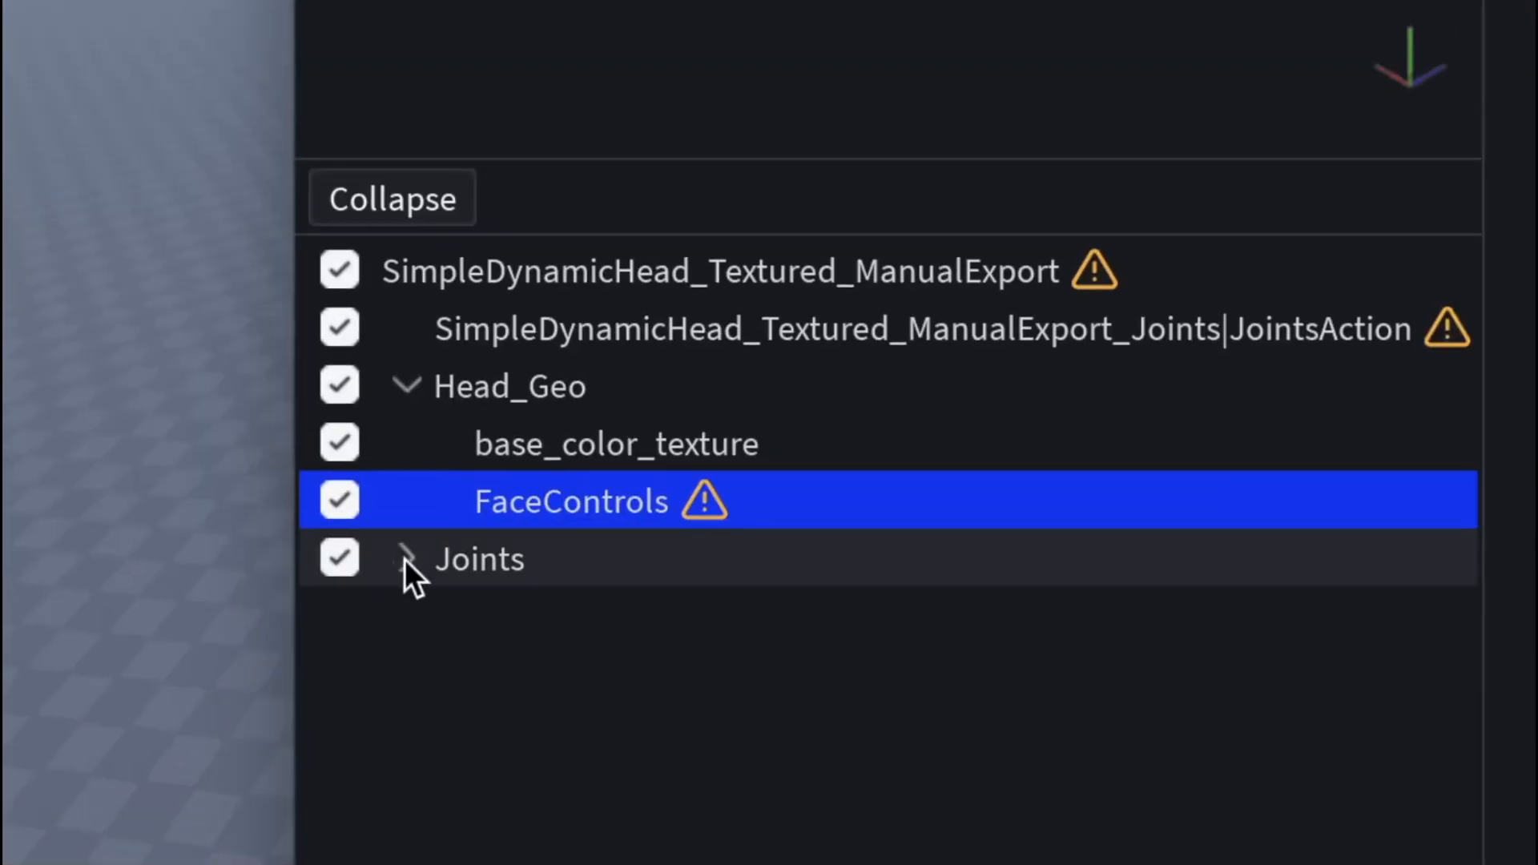
click(350, 611)
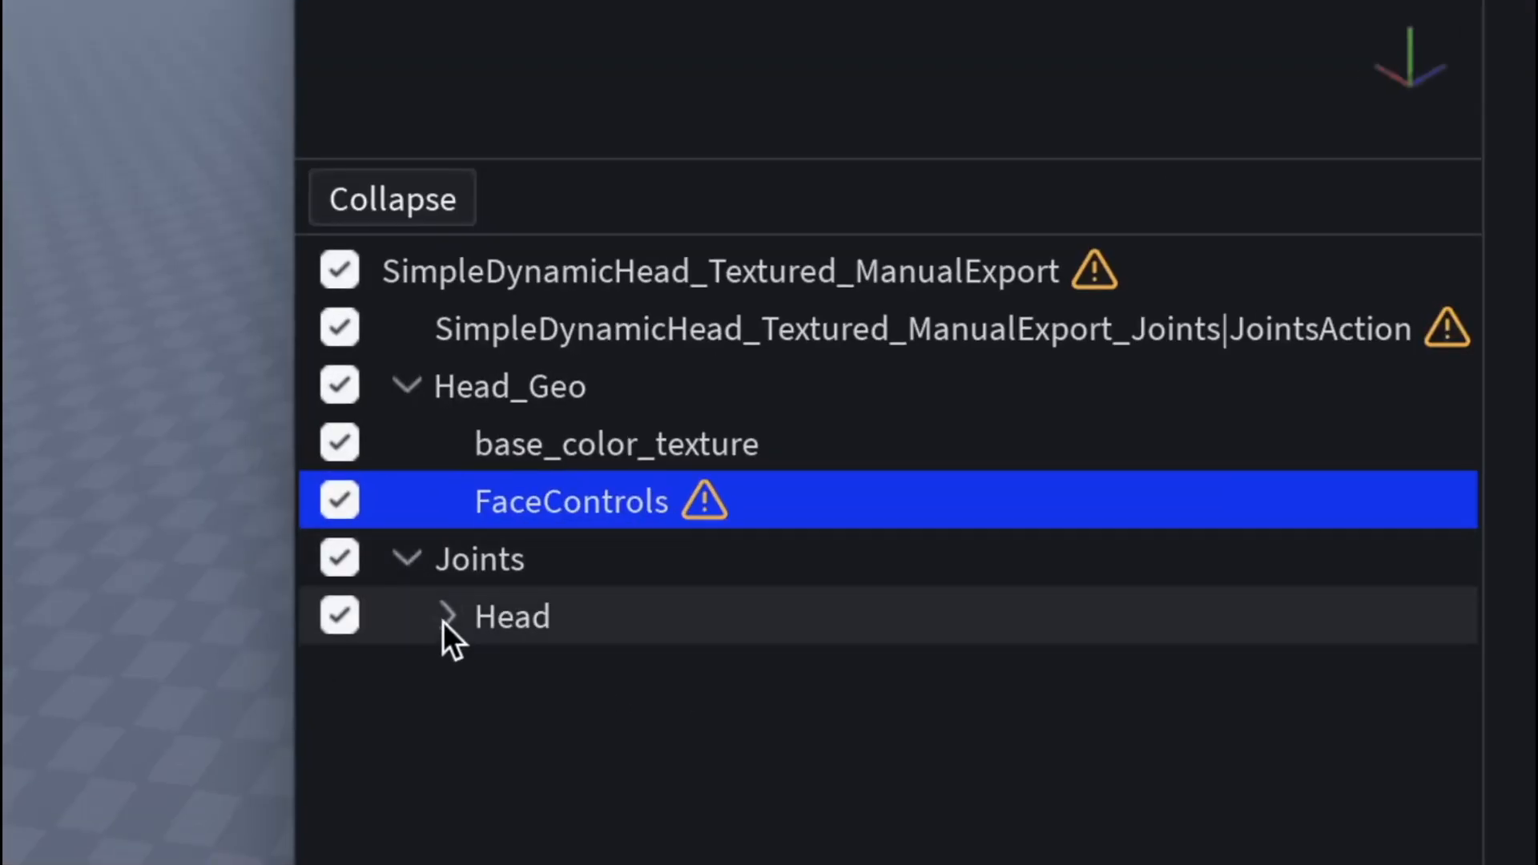
click(364, 632)
click(501, 686)
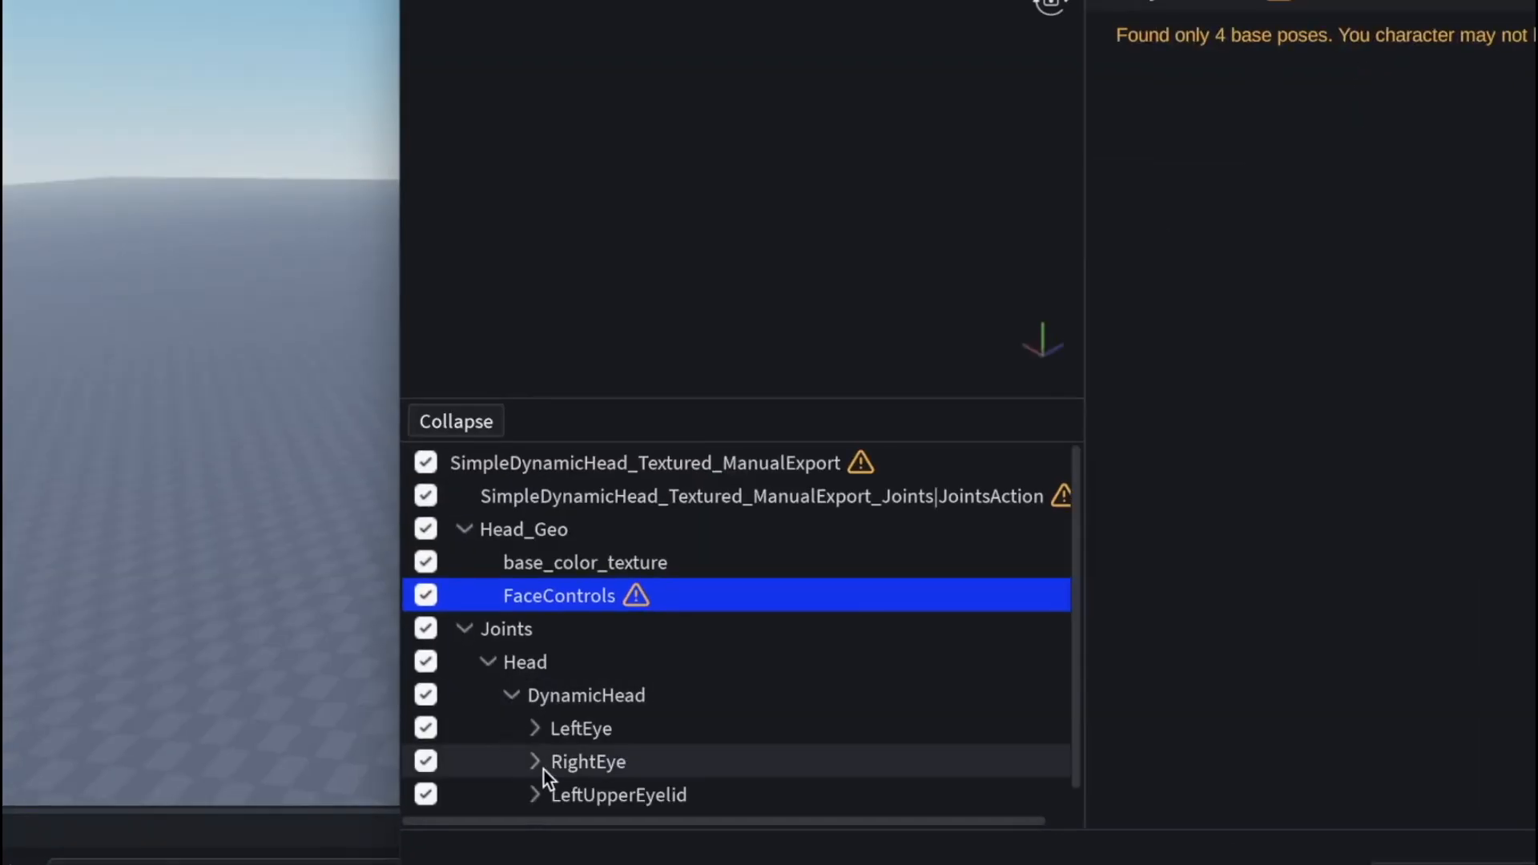
scroll(545, 784, down, 1)
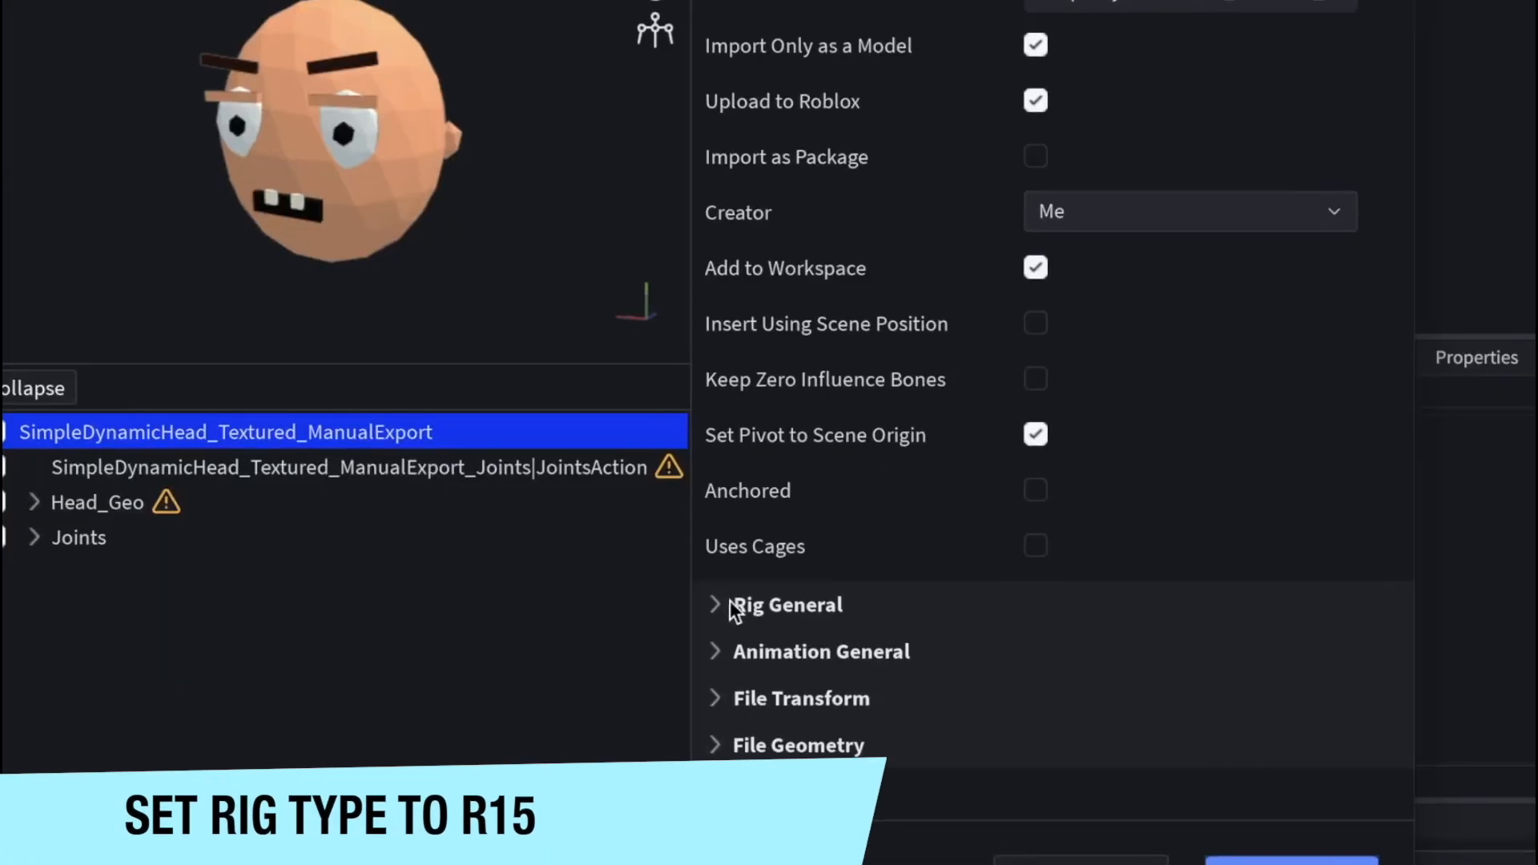
Step: Set the Rig Type to R15 with Default Rig Scale and import the textured head
click(844, 609)
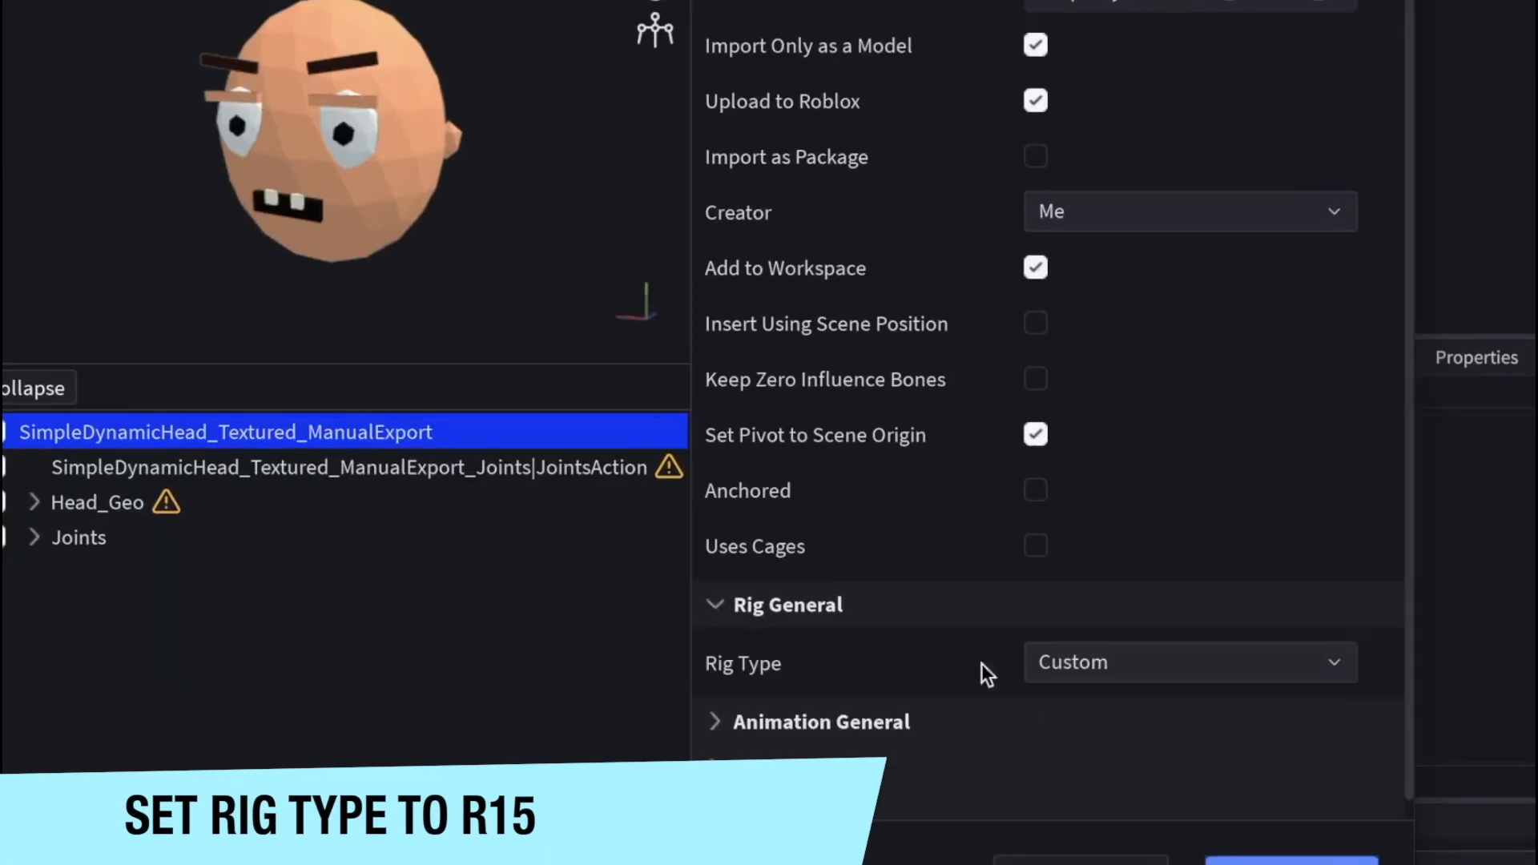
click(992, 644)
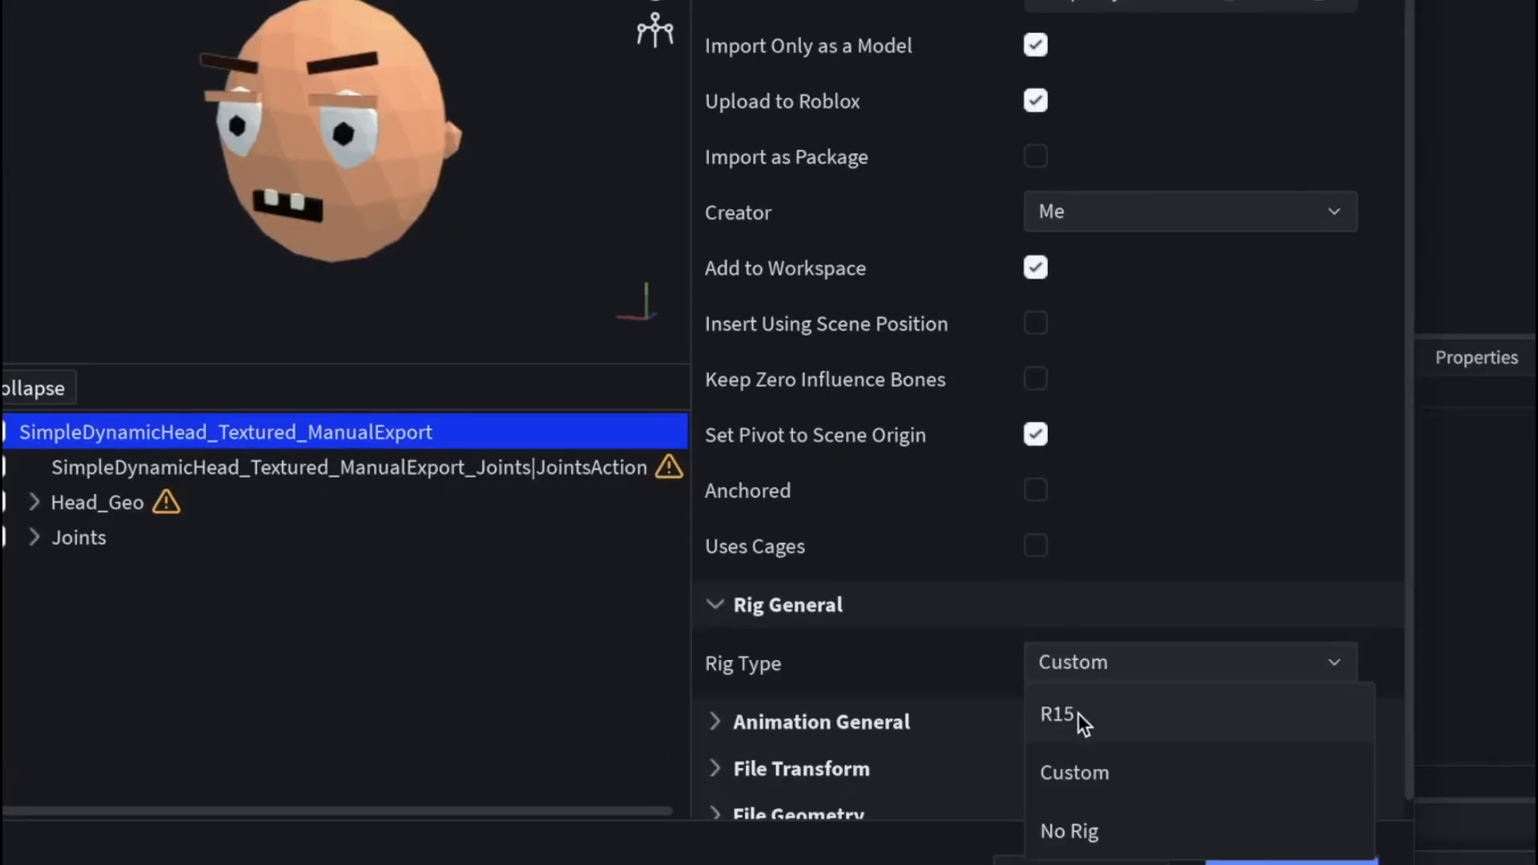
click(1078, 713)
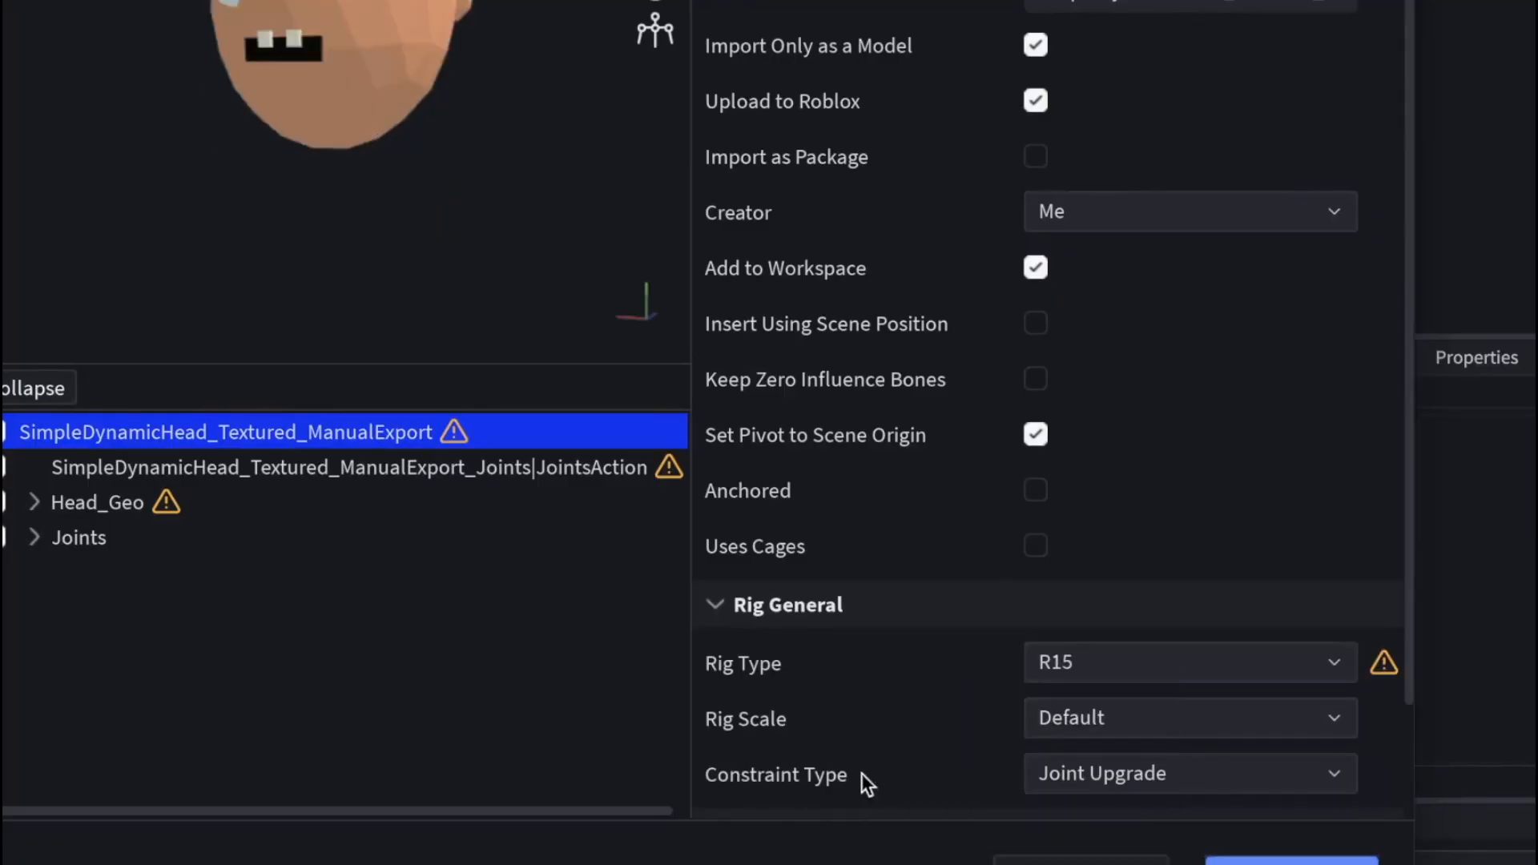
click(1059, 717)
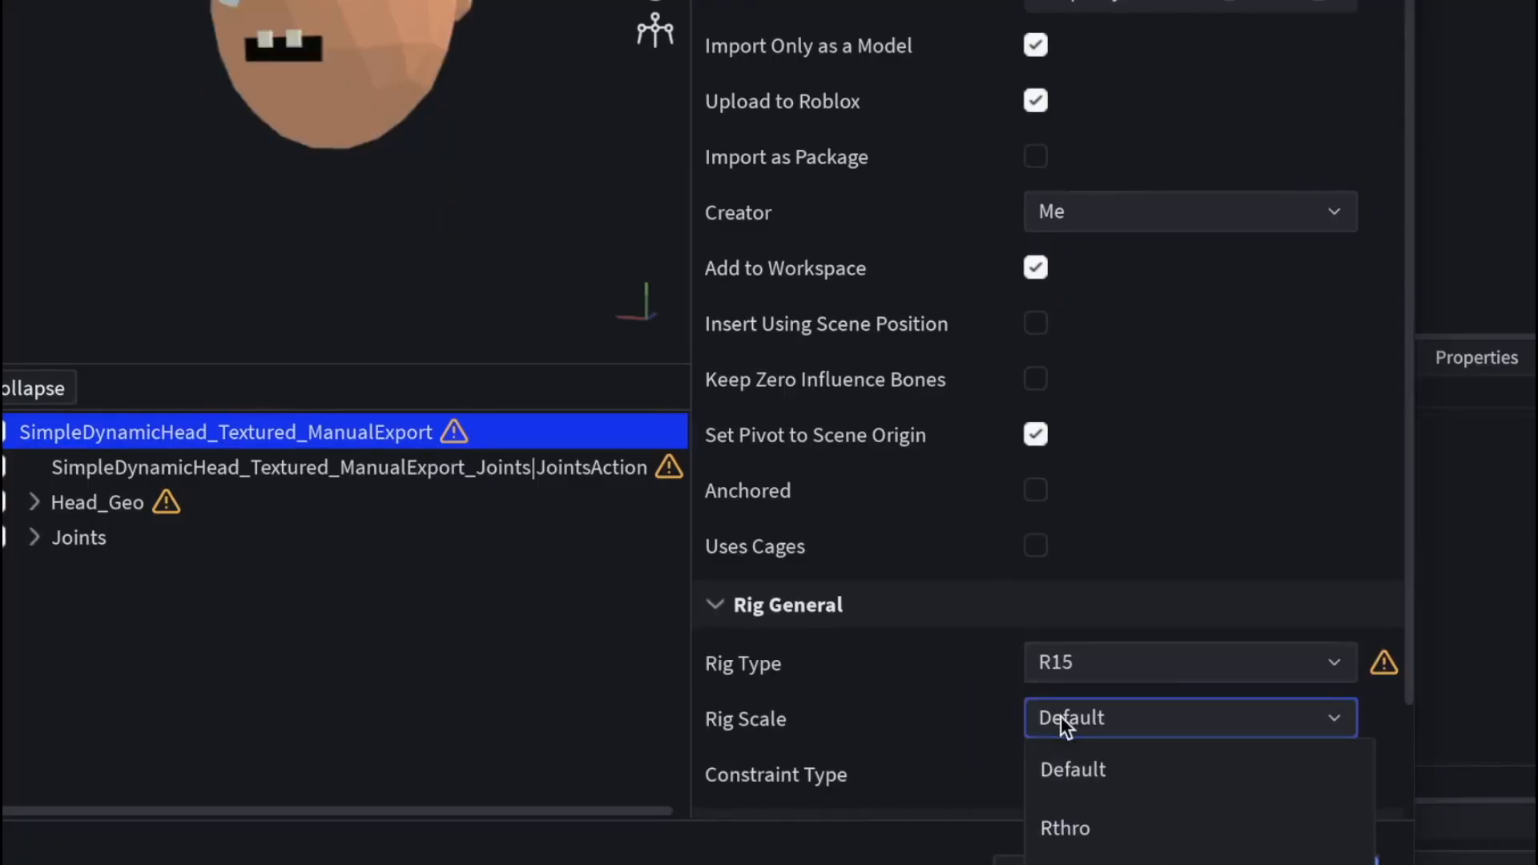
click(1044, 761)
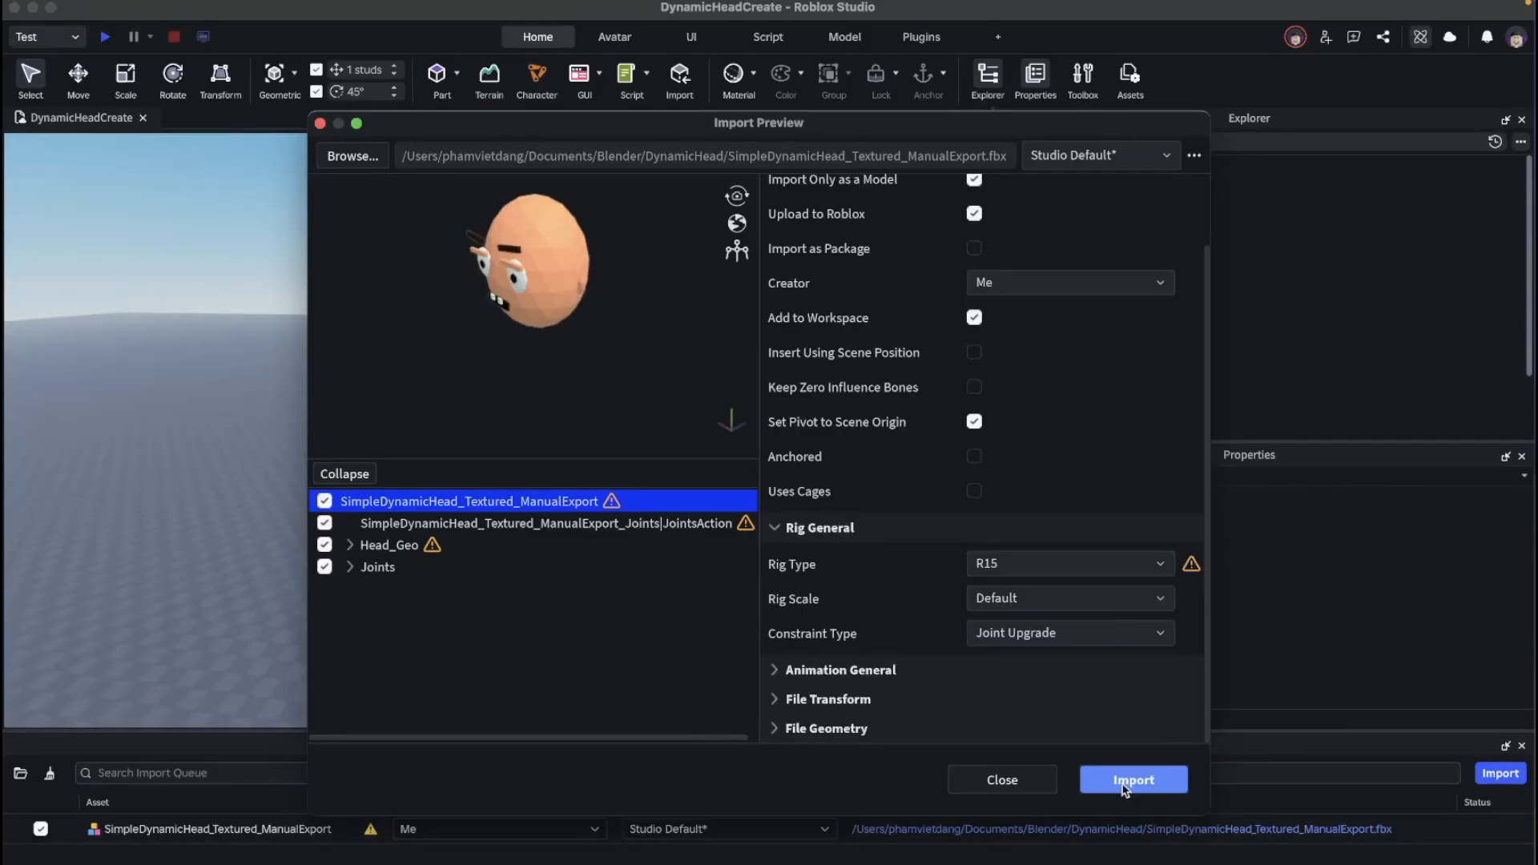
click(1123, 782)
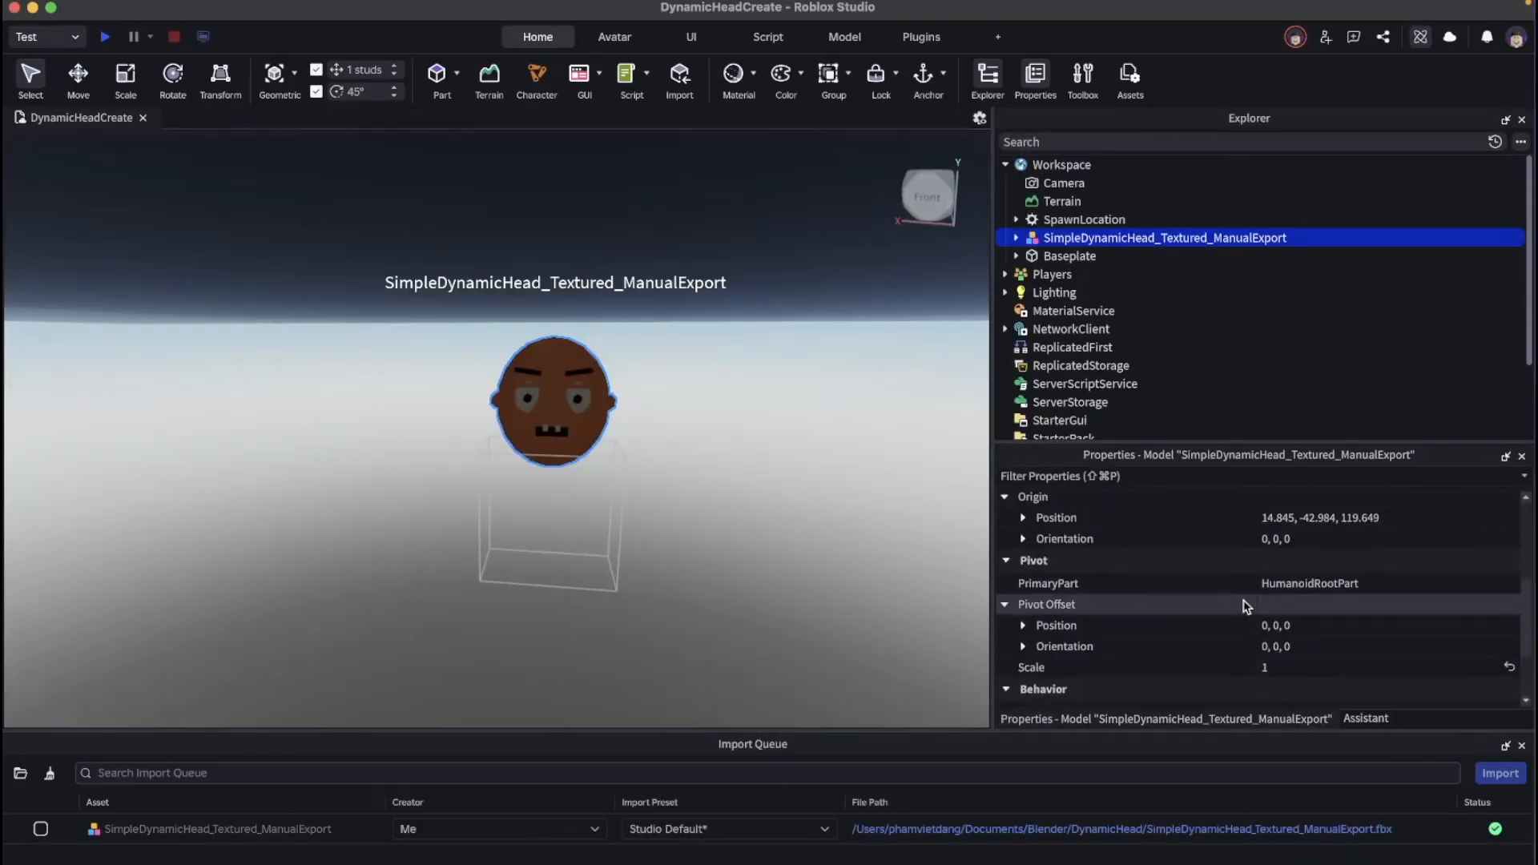
Step: Set the imported head model's origin position to 0, 0, 0 and focus the view on the model
click(1389, 566)
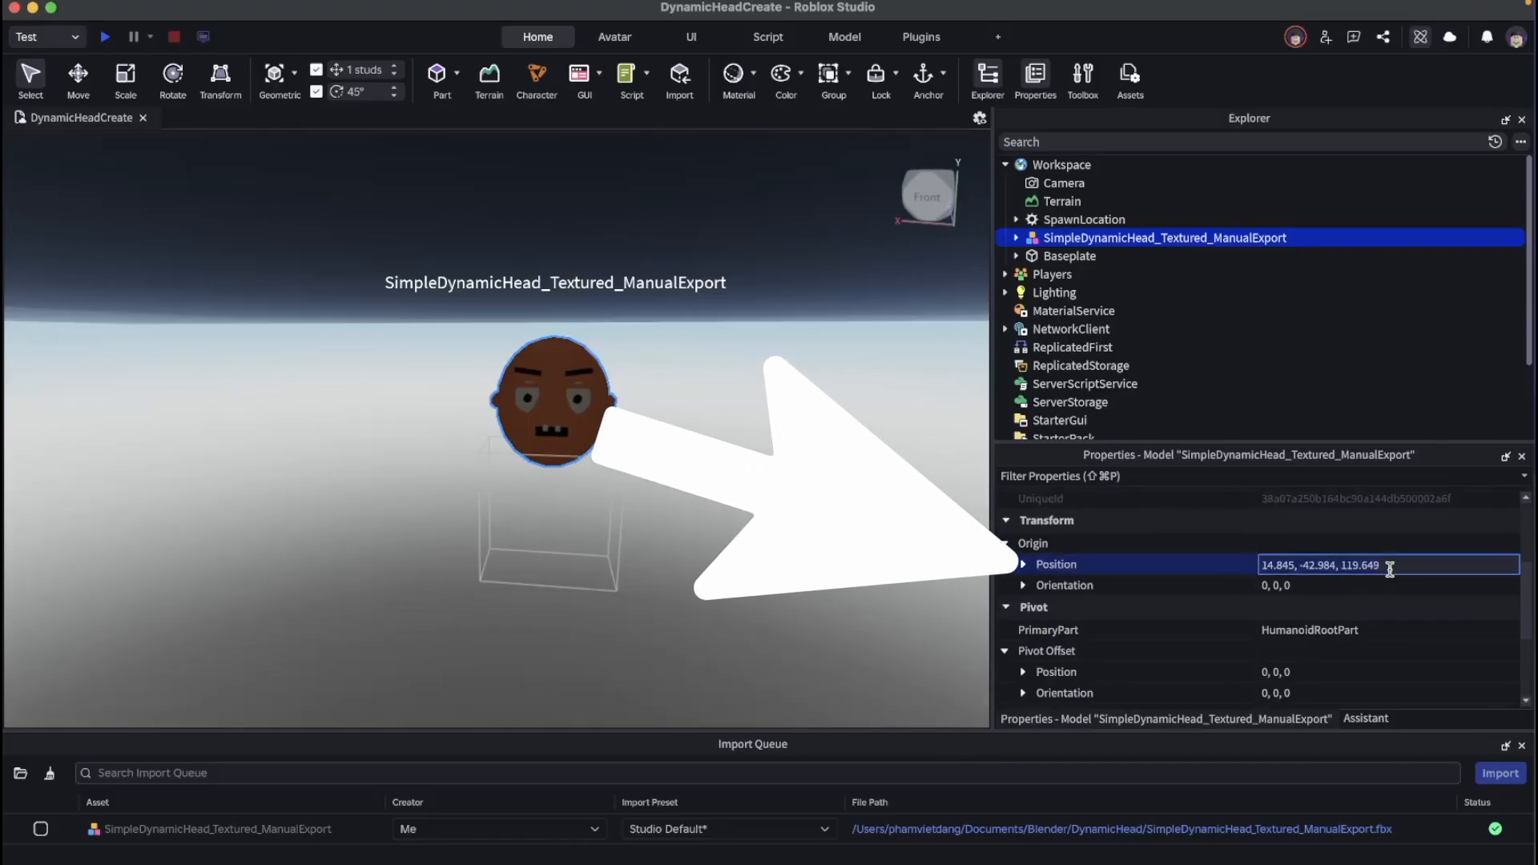
text(0)
key(Return)
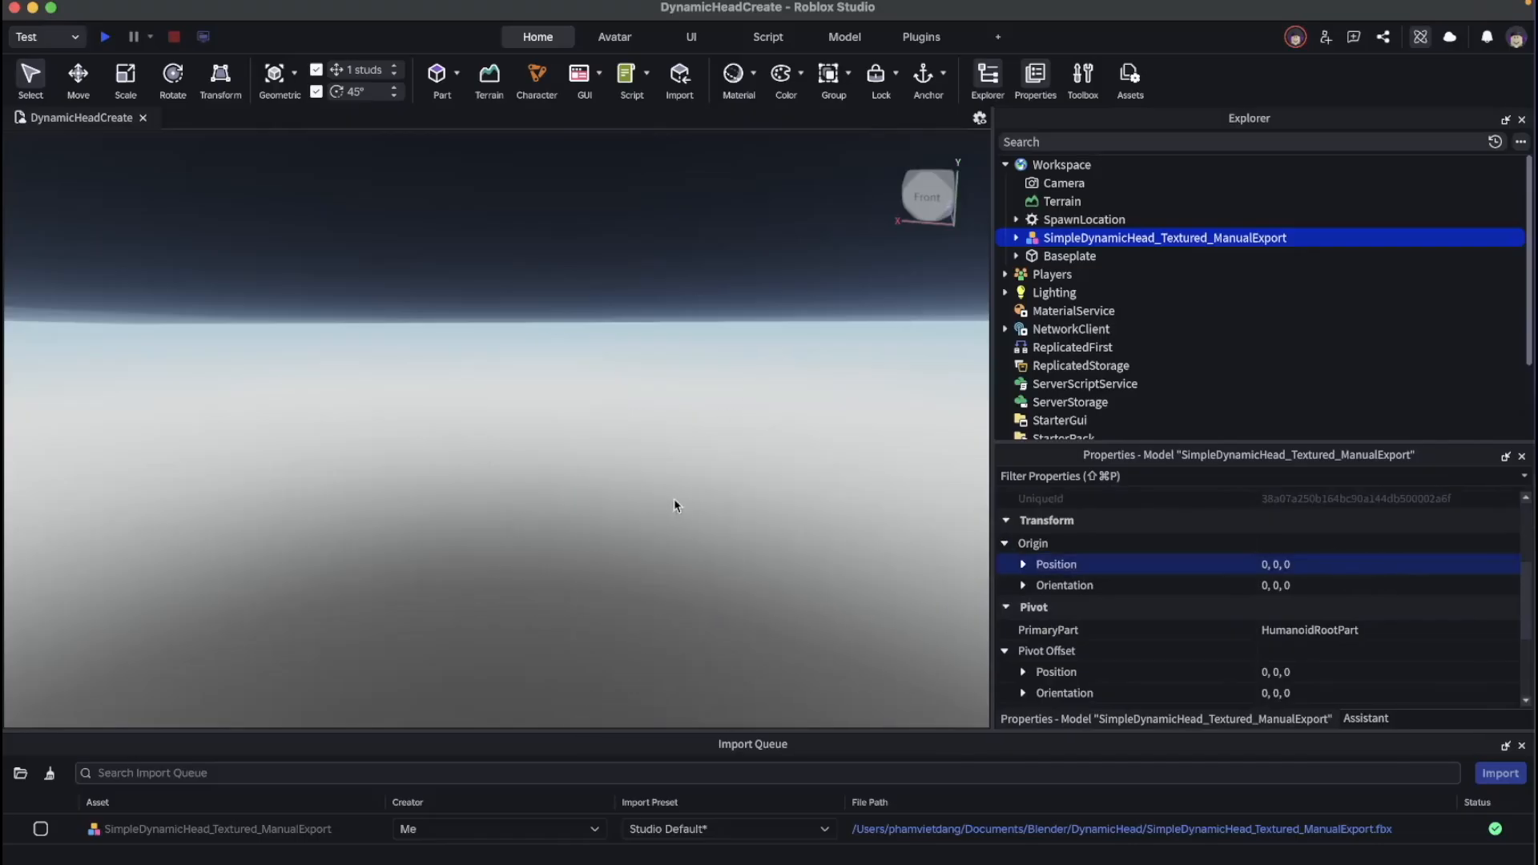
right_drag(696, 497, 698, 553)
click(1074, 225)
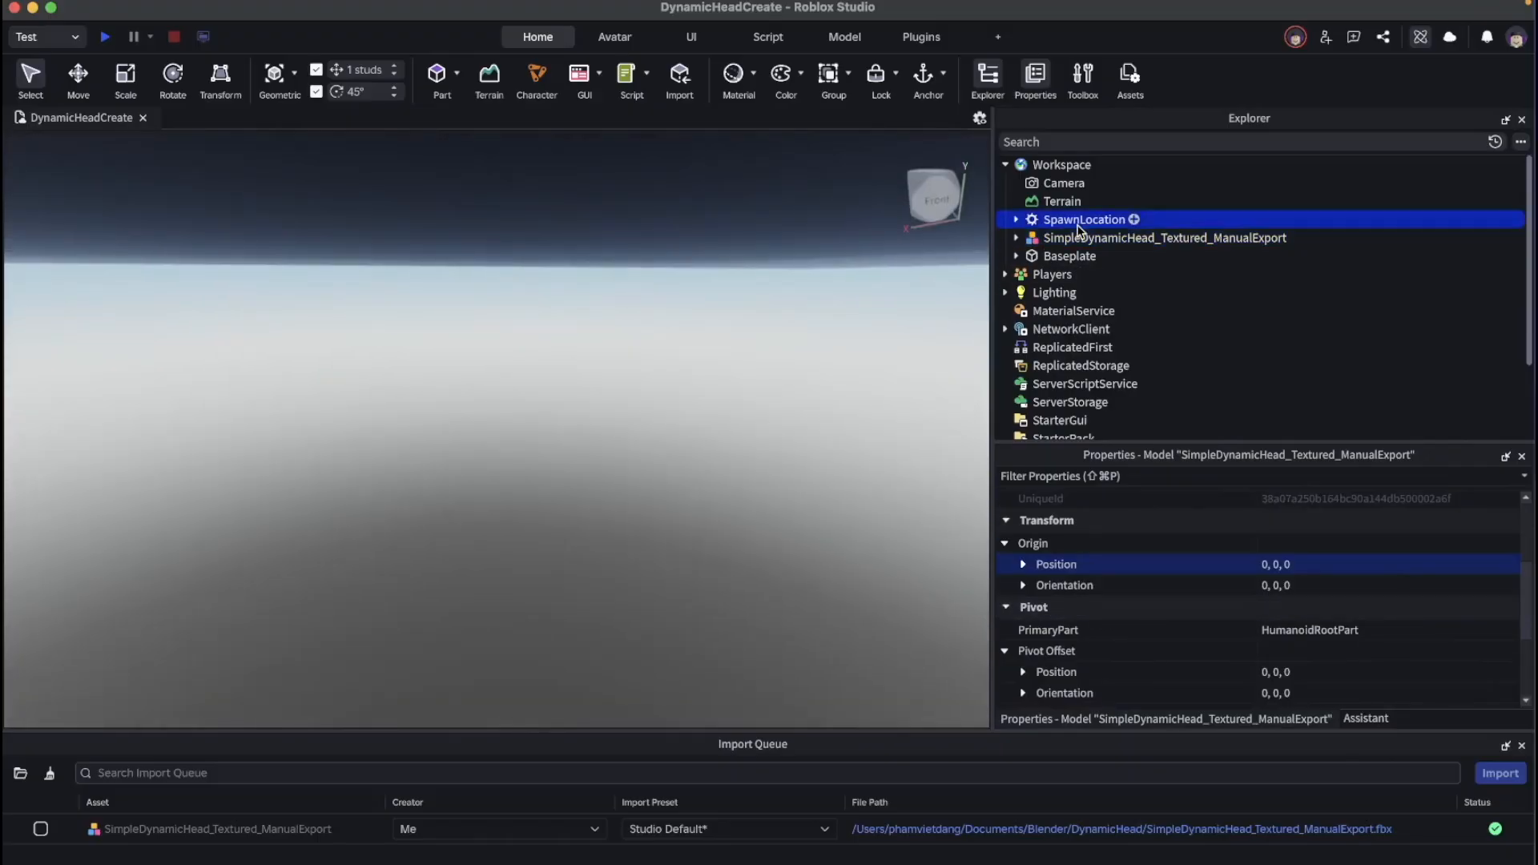
click(1075, 236)
key(f)
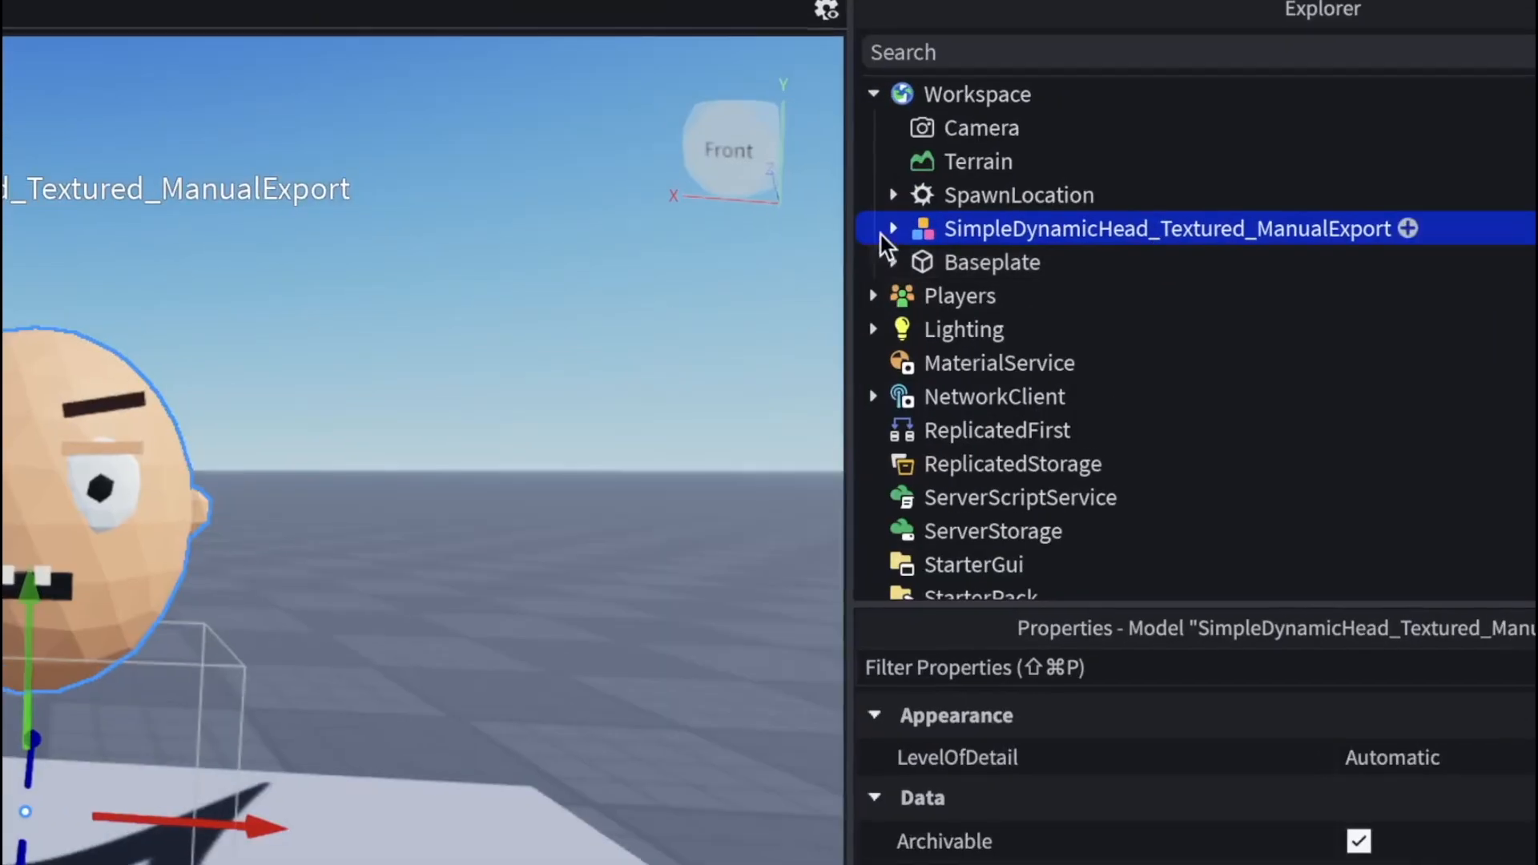
Step: Expand the imported model's Head mesh in the hierarchy and select its FaceControls object
click(1015, 238)
click(992, 332)
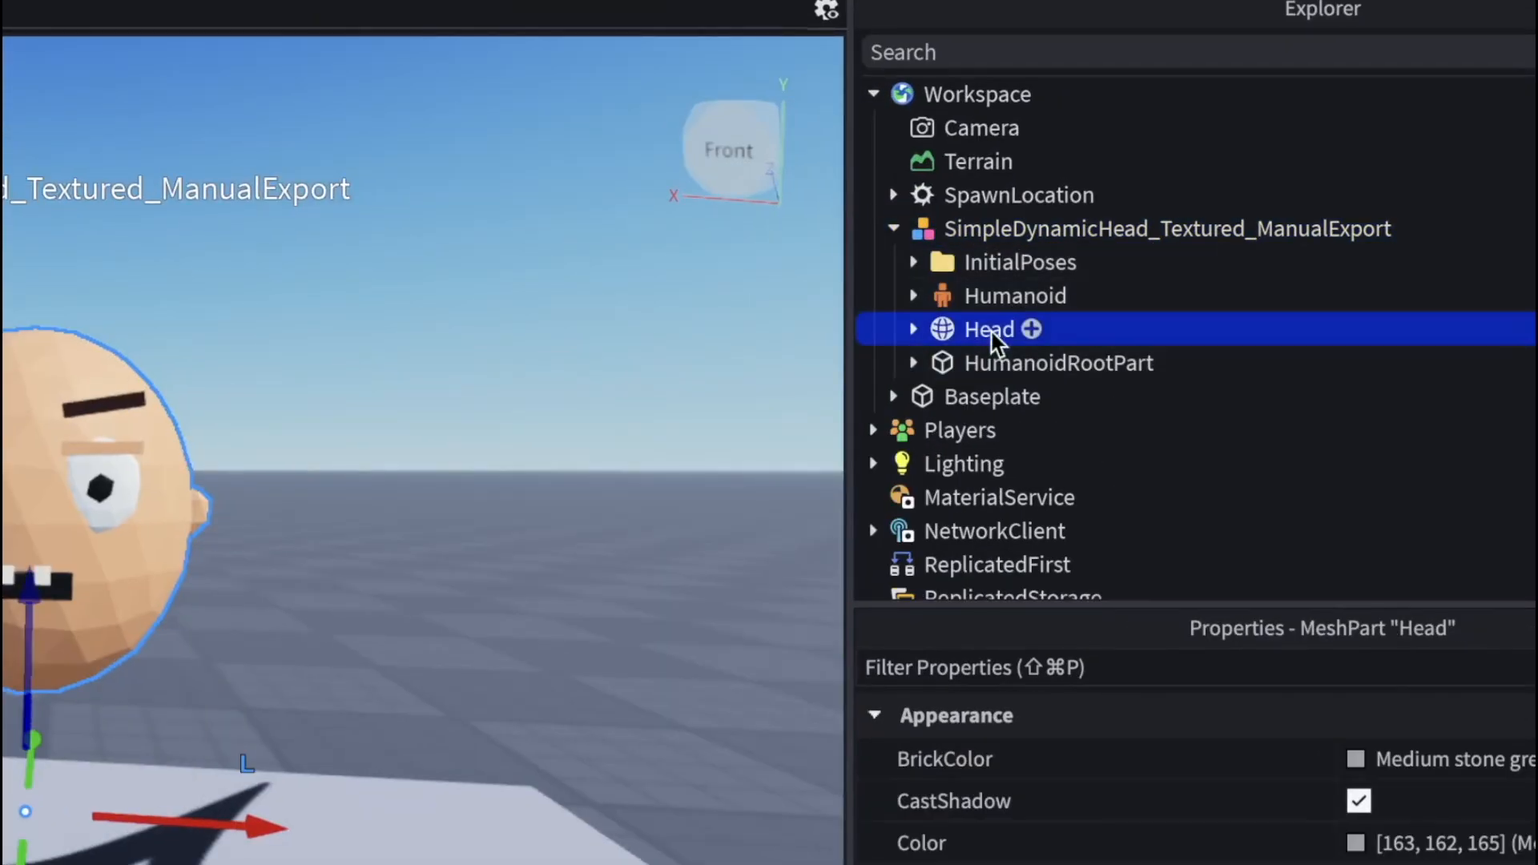
click(913, 330)
scroll(1079, 388, down, 2)
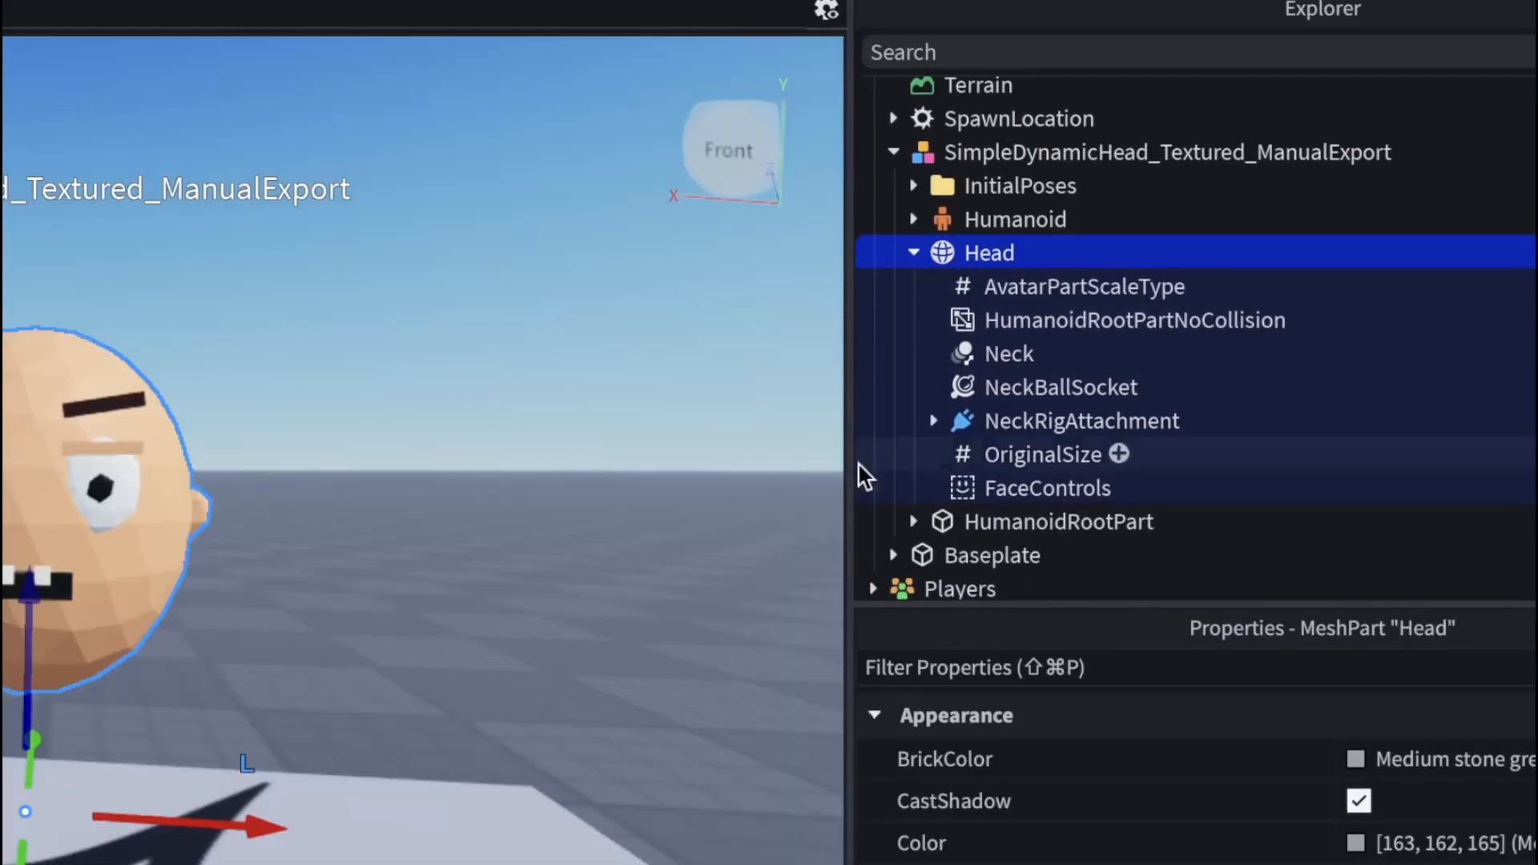
click(1032, 488)
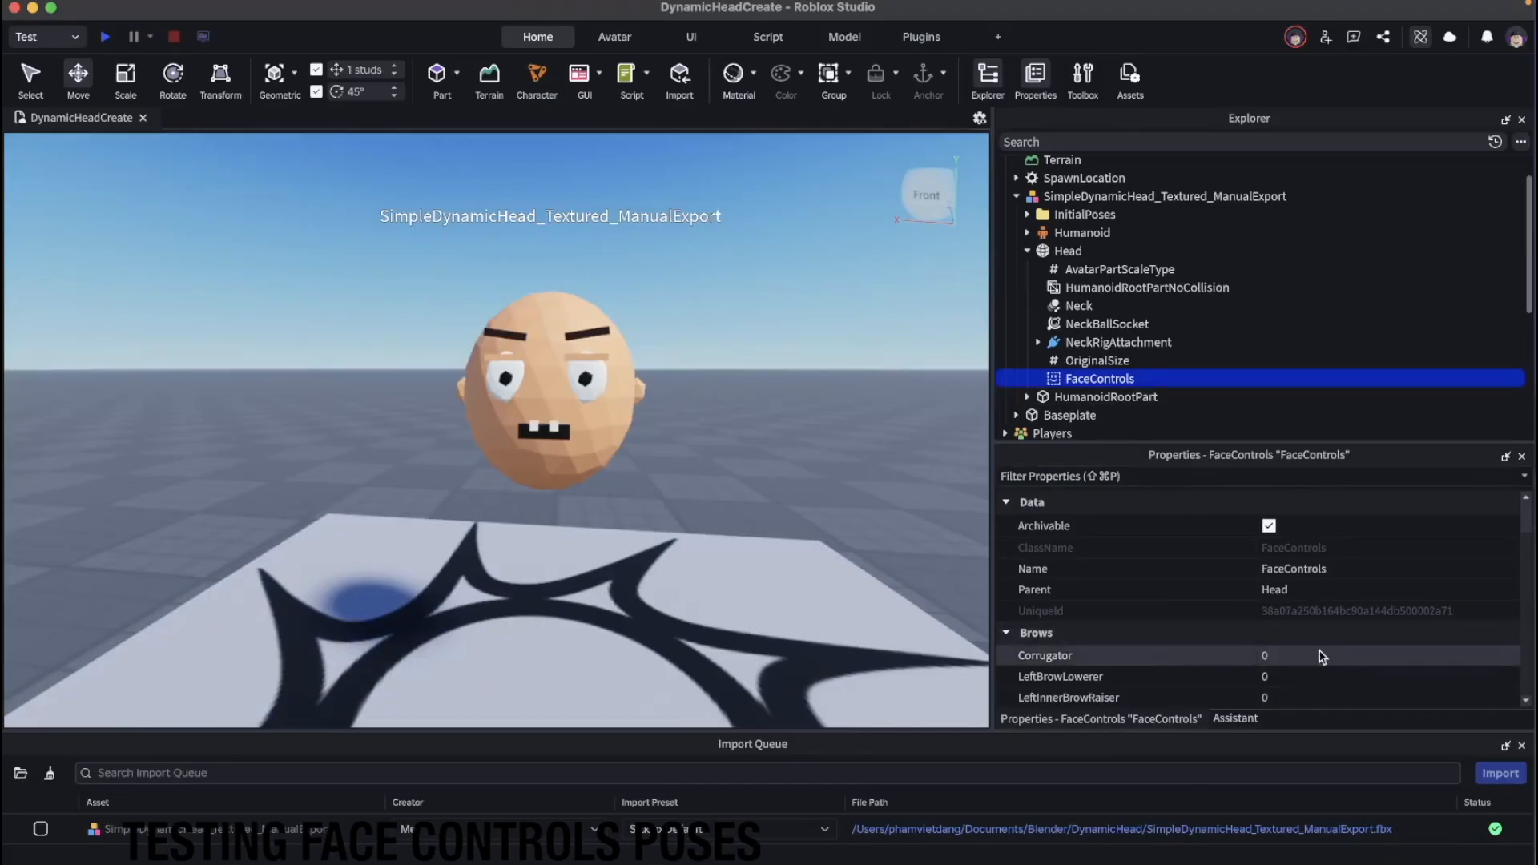
Step: Test the EyesLookLeft and EyesLookRight poses by varying each value and returning it to 0
scroll(1321, 653, down, 4)
scroll(1321, 656, down, 5)
click(1406, 550)
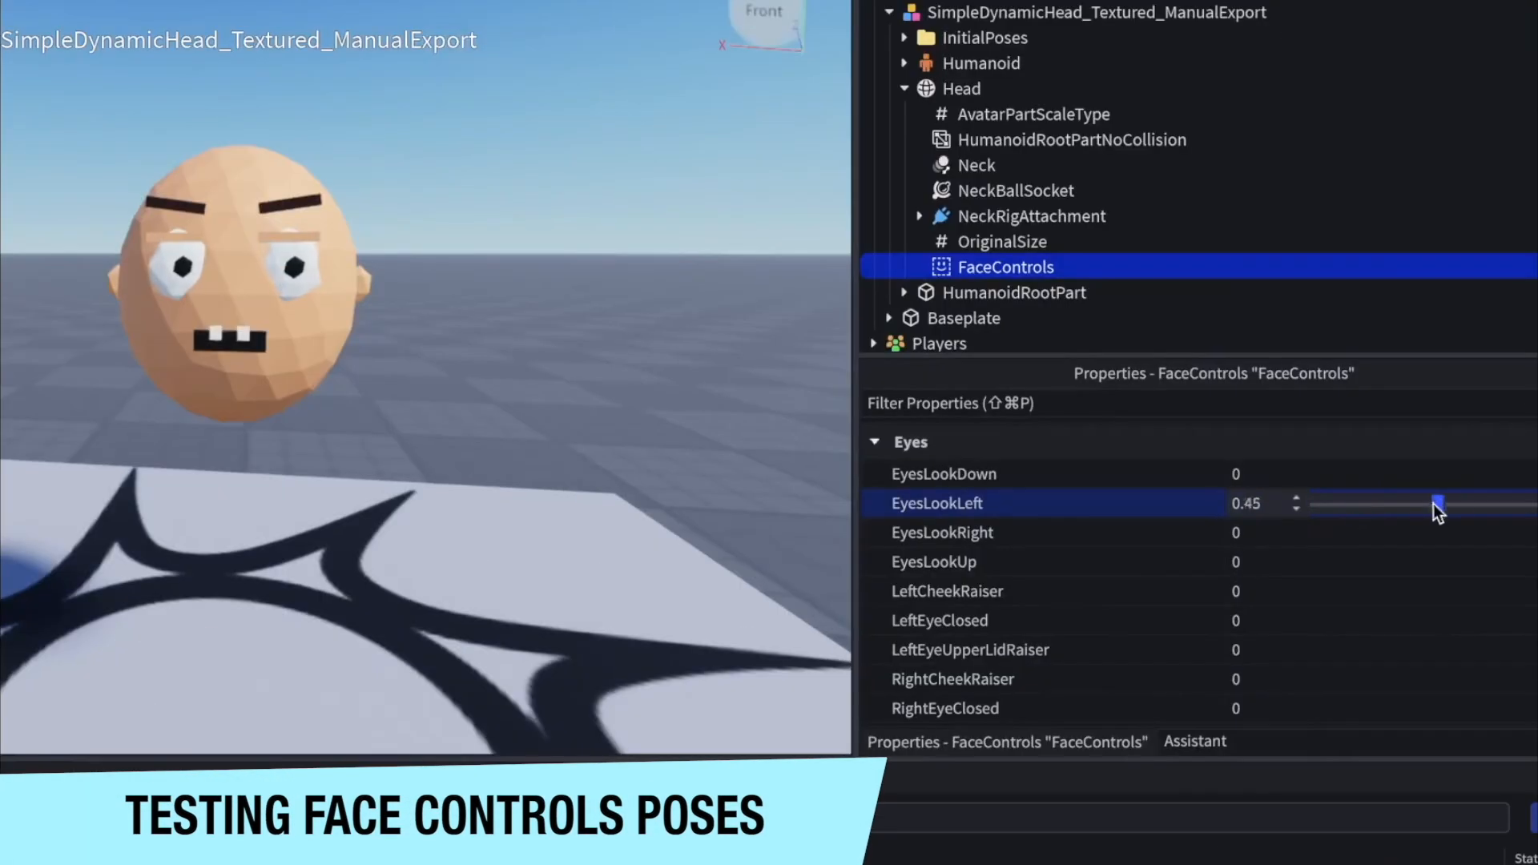
drag(1298, 506, 1470, 544)
drag(1315, 532, 1445, 534)
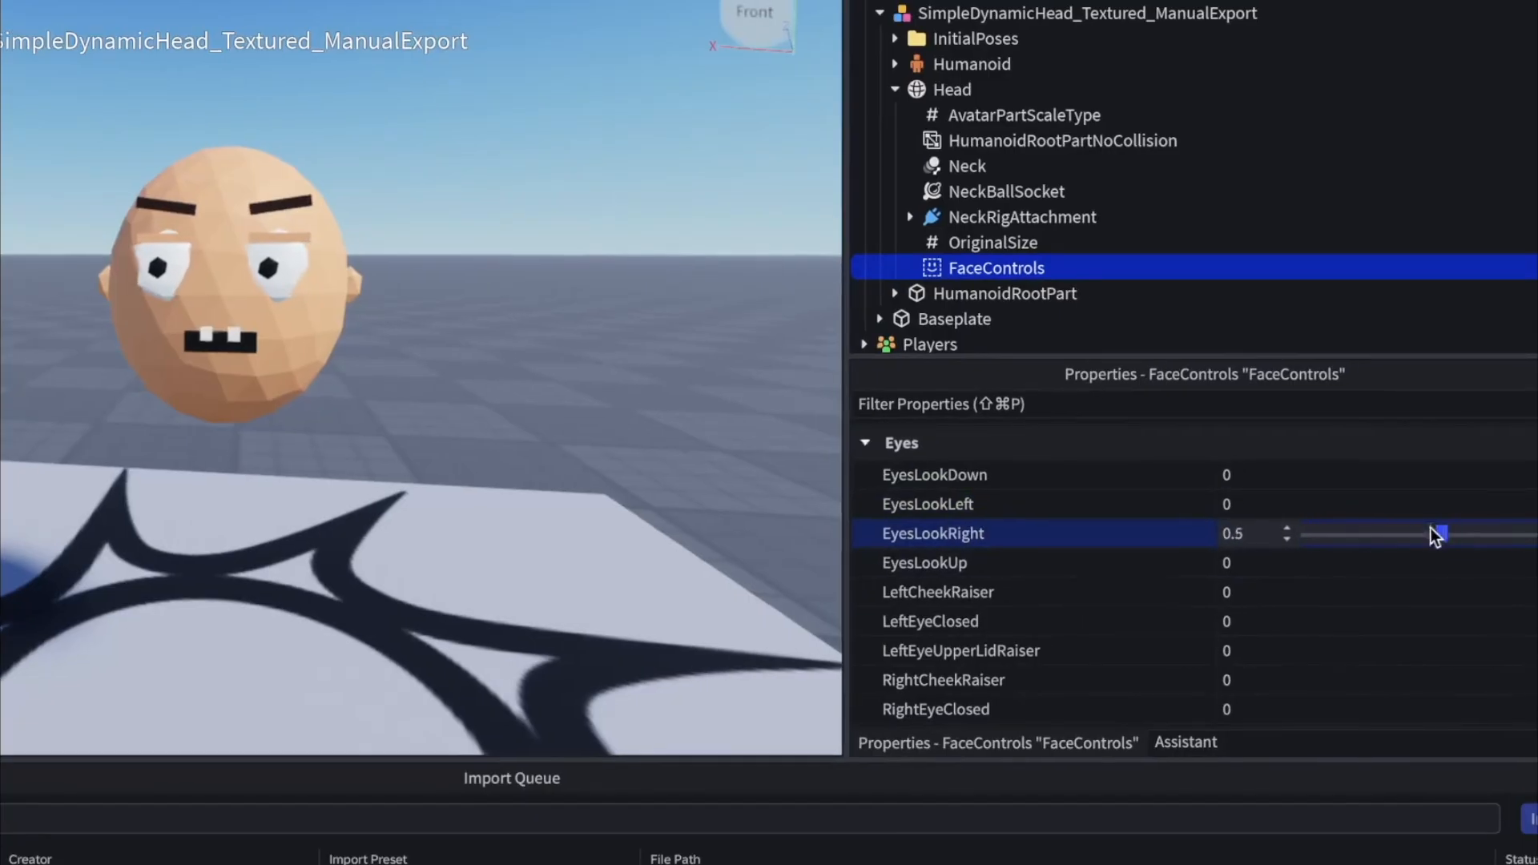
Step: Test the LeftEyeClosed pose by varying its value and returning it to 0
scroll(1267, 538, down, 2)
click(1314, 534)
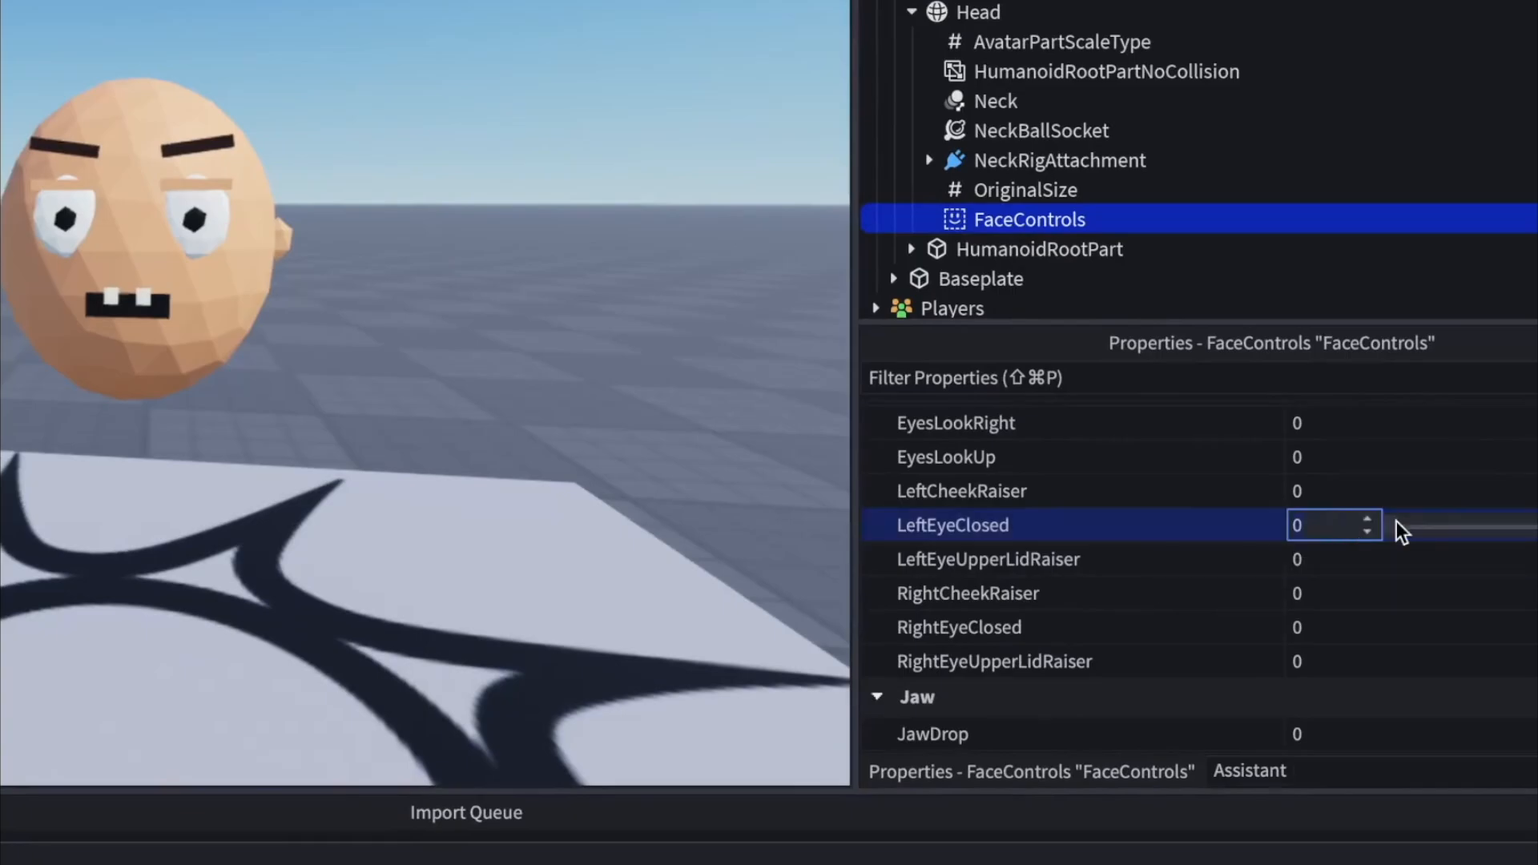
drag(1374, 517, 1537, 551)
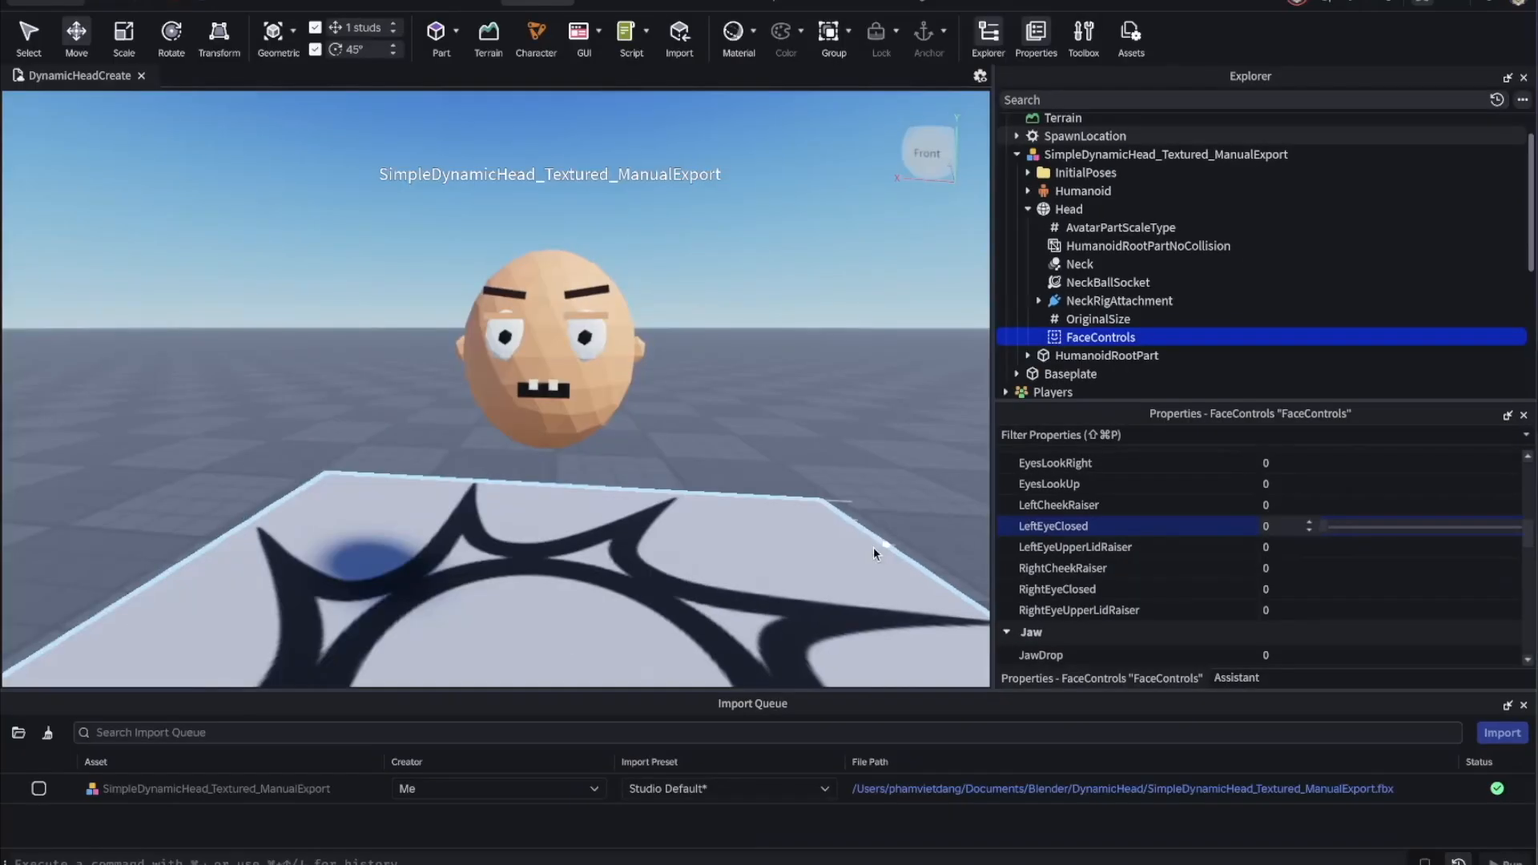
Step: Test the LeftEyeClosed and RightEyeClosed poses by varying each value and returning it to 0
drag(1452, 528, 1470, 535)
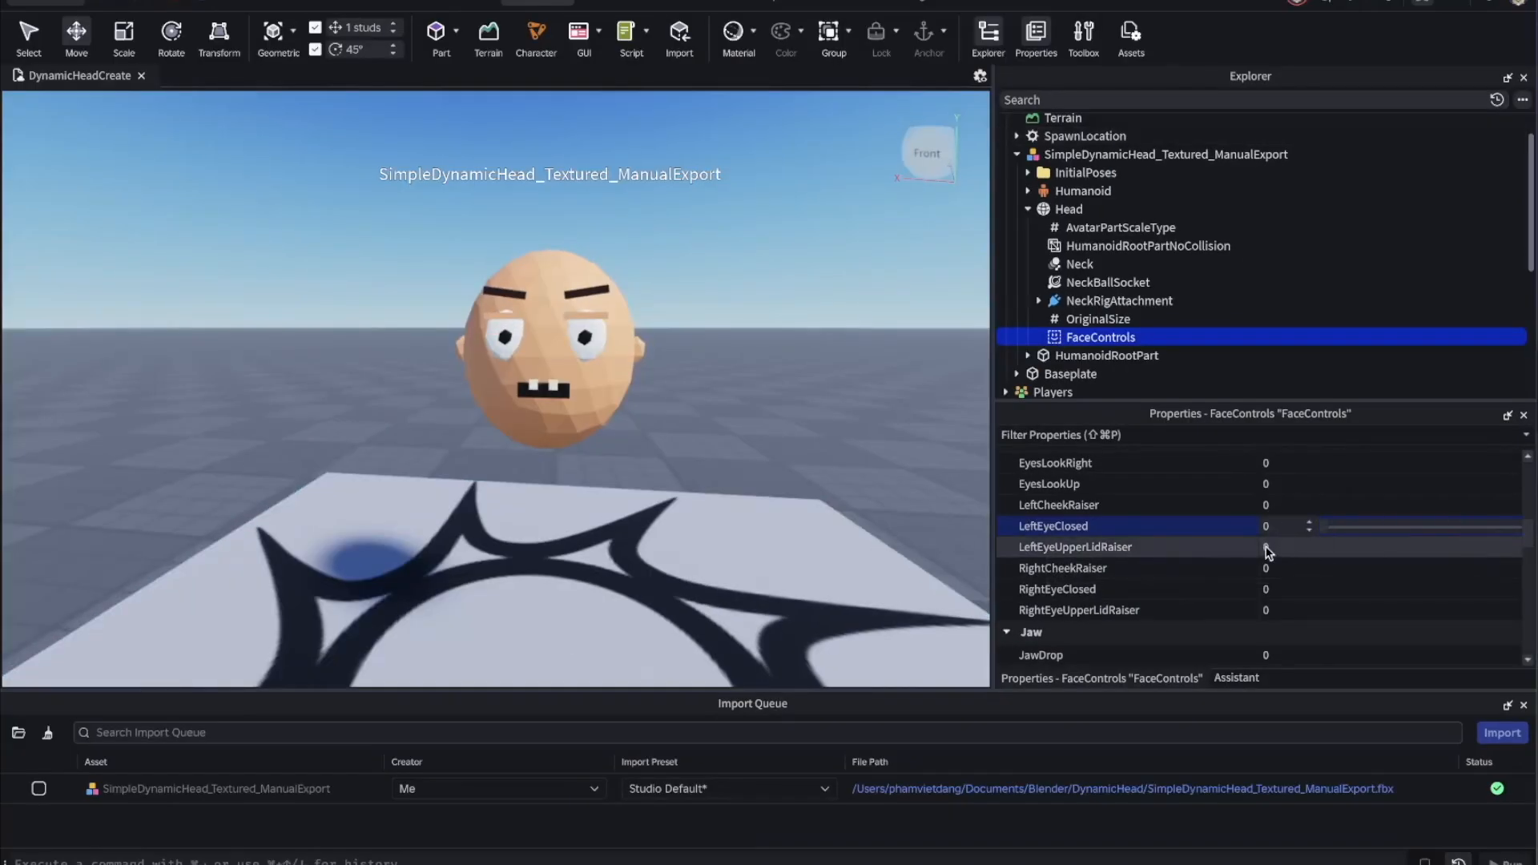
click(1271, 589)
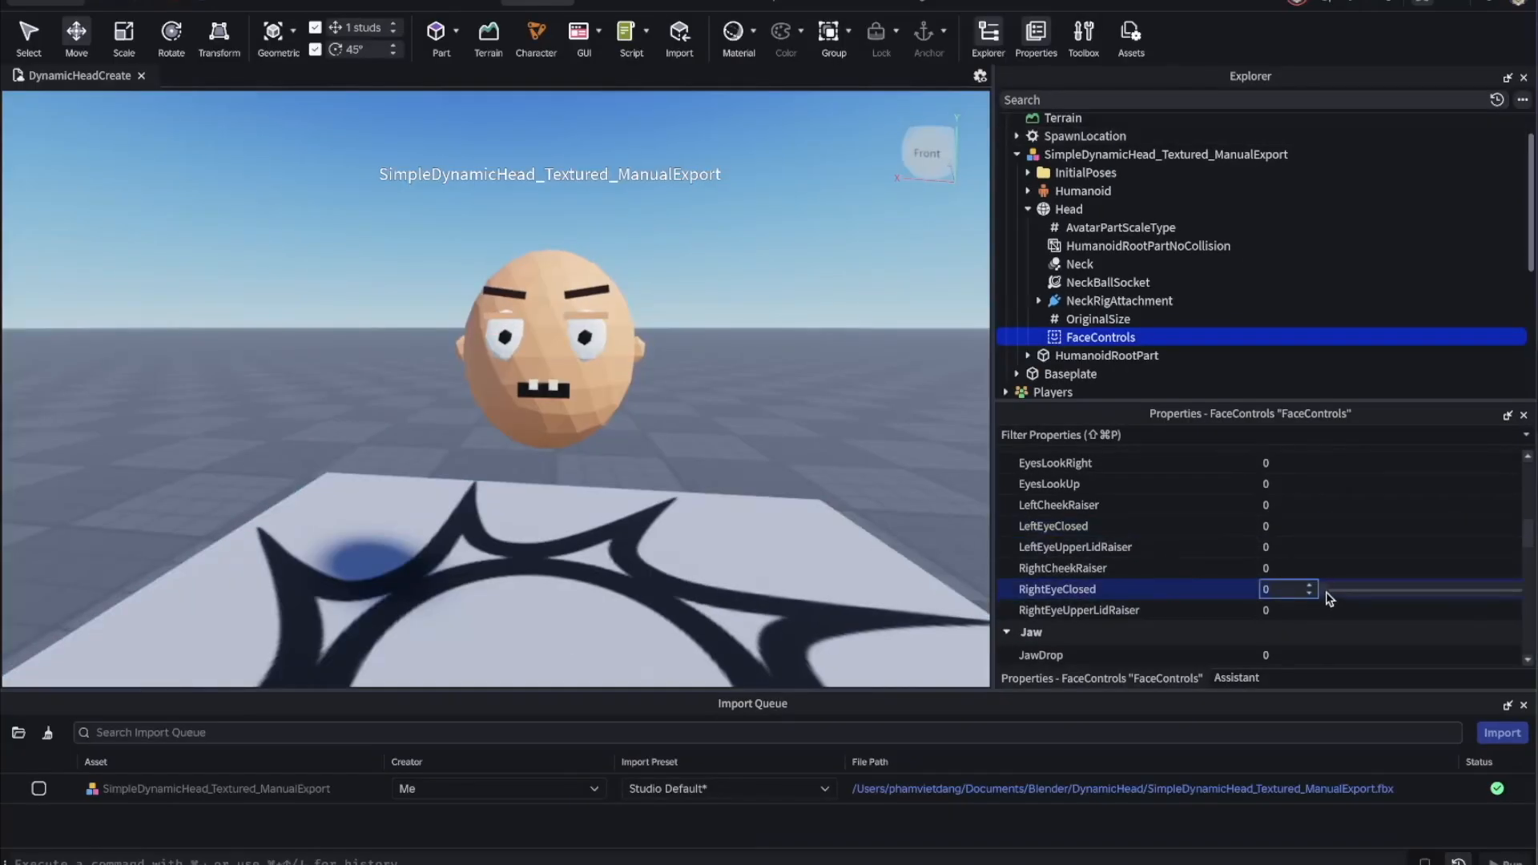
drag(1469, 594, 1335, 594)
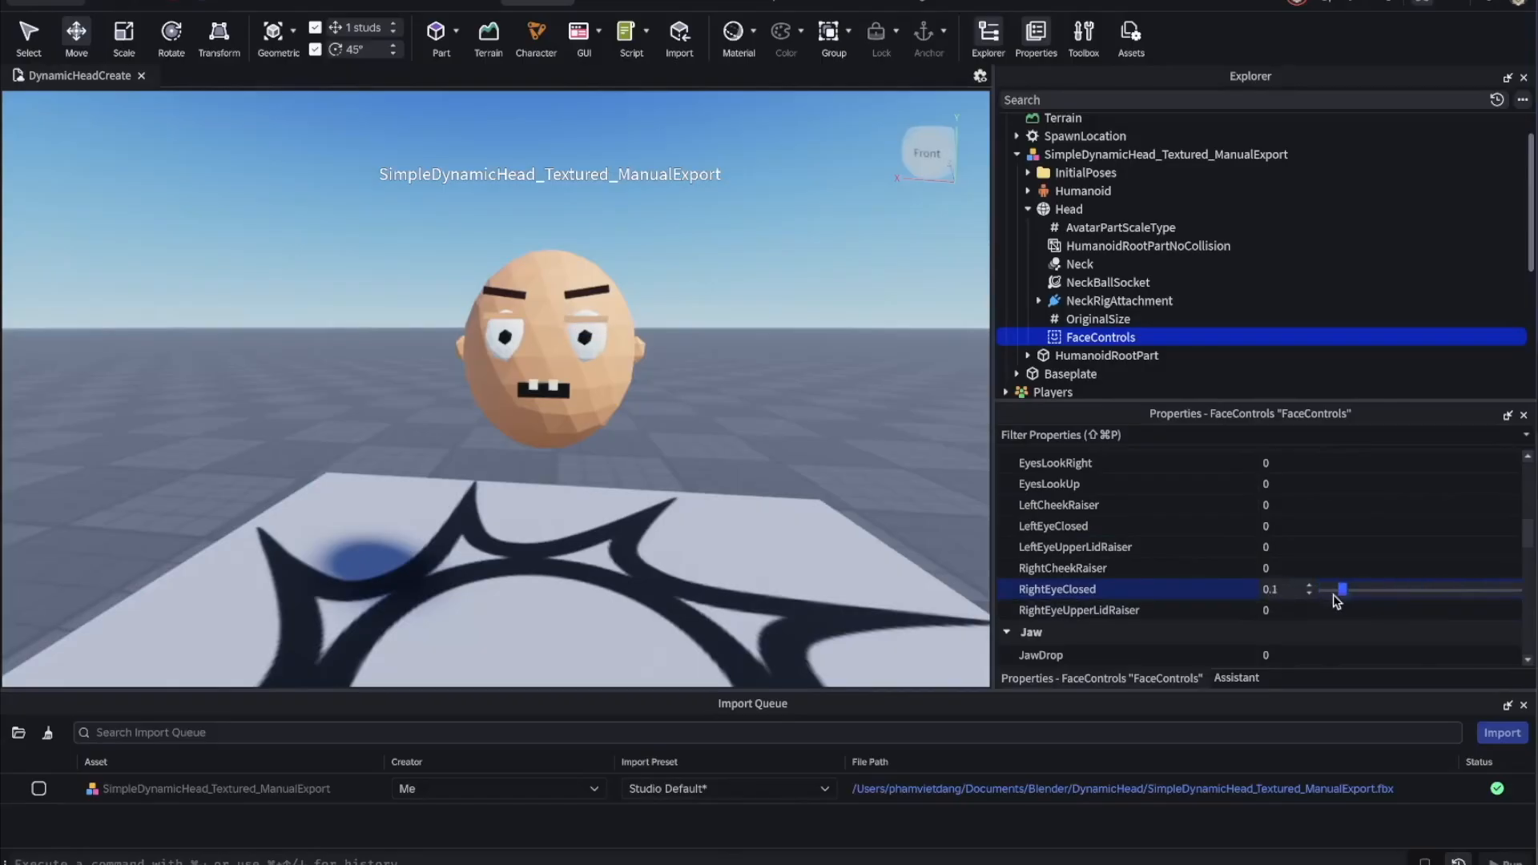
Step: Retest the EyesLookLeft and EyesLookRight poses by varying their values and returning them to 0
scroll(1289, 535, up, 3)
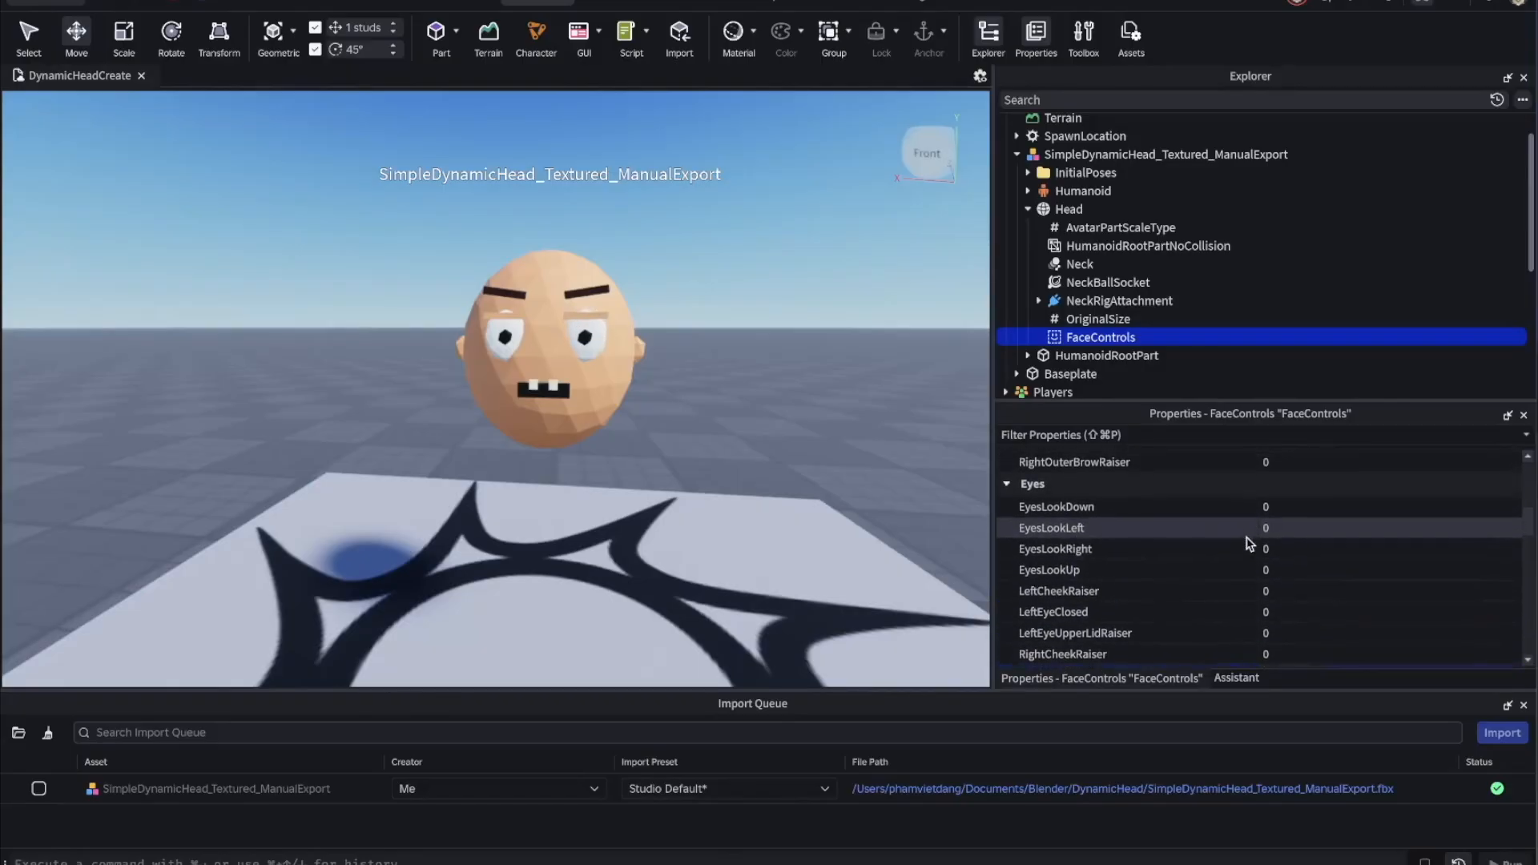
click(1289, 535)
drag(1363, 531, 1332, 556)
click(1329, 561)
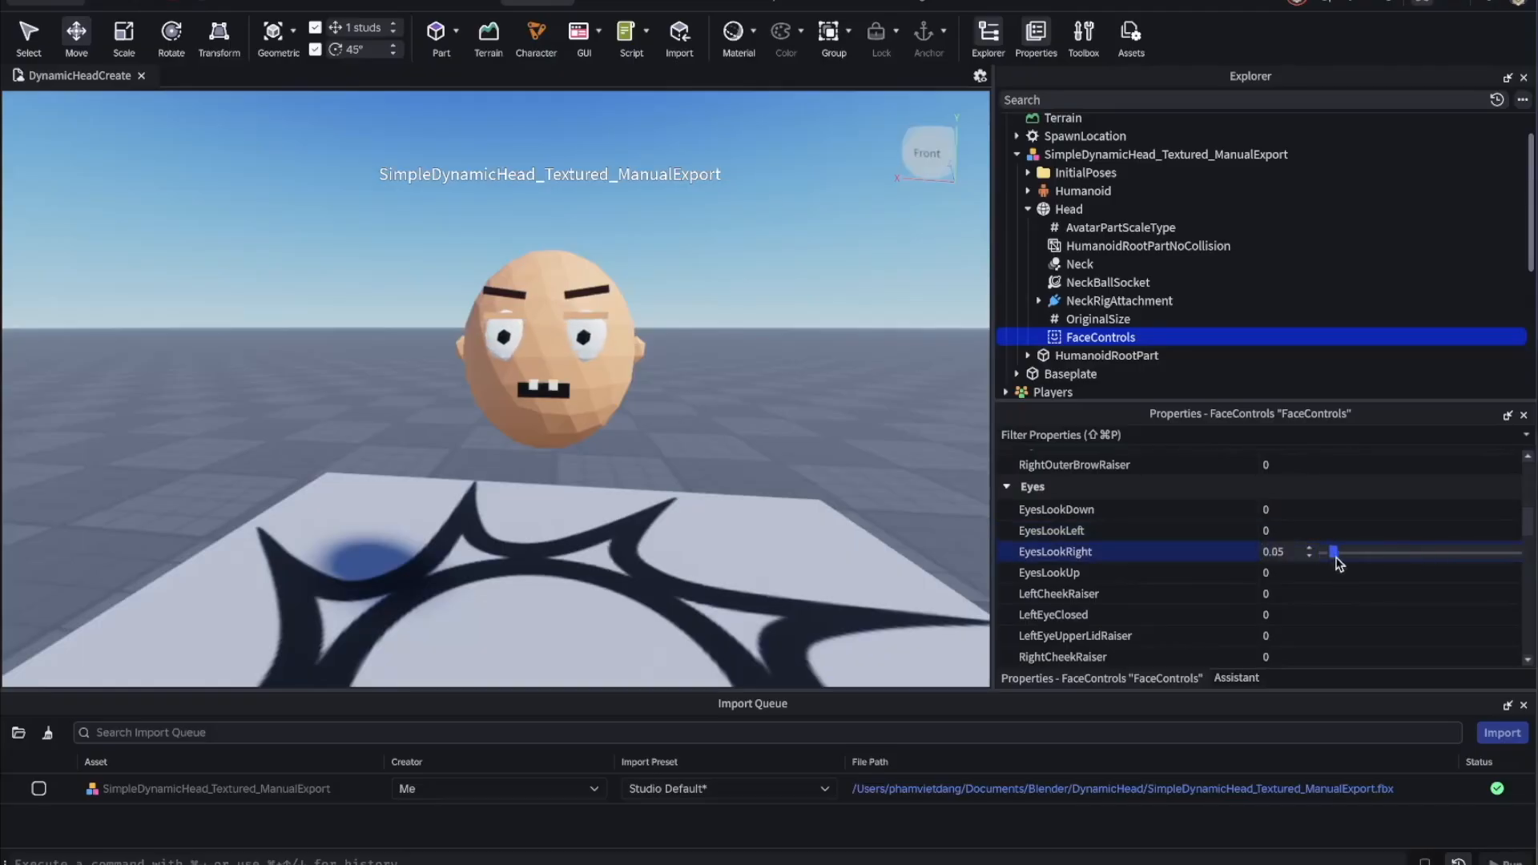
drag(1454, 560, 1332, 554)
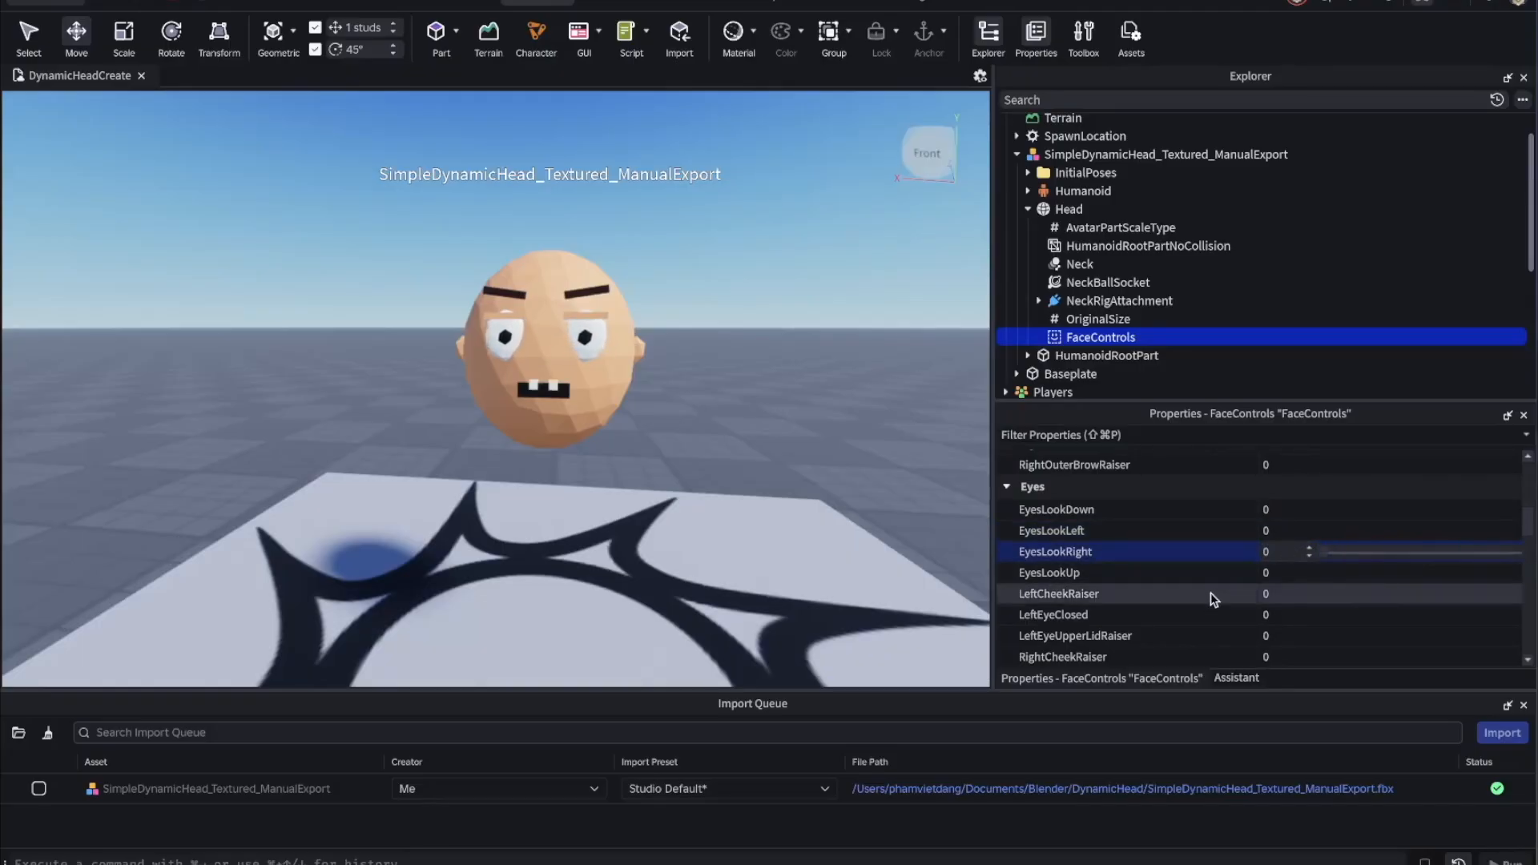
Step: Look through the FaceControls pose properties, covering the brow, eye, jaw, lip and tongue groups
scroll(1209, 596, down, 3)
scroll(1212, 600, down, 7)
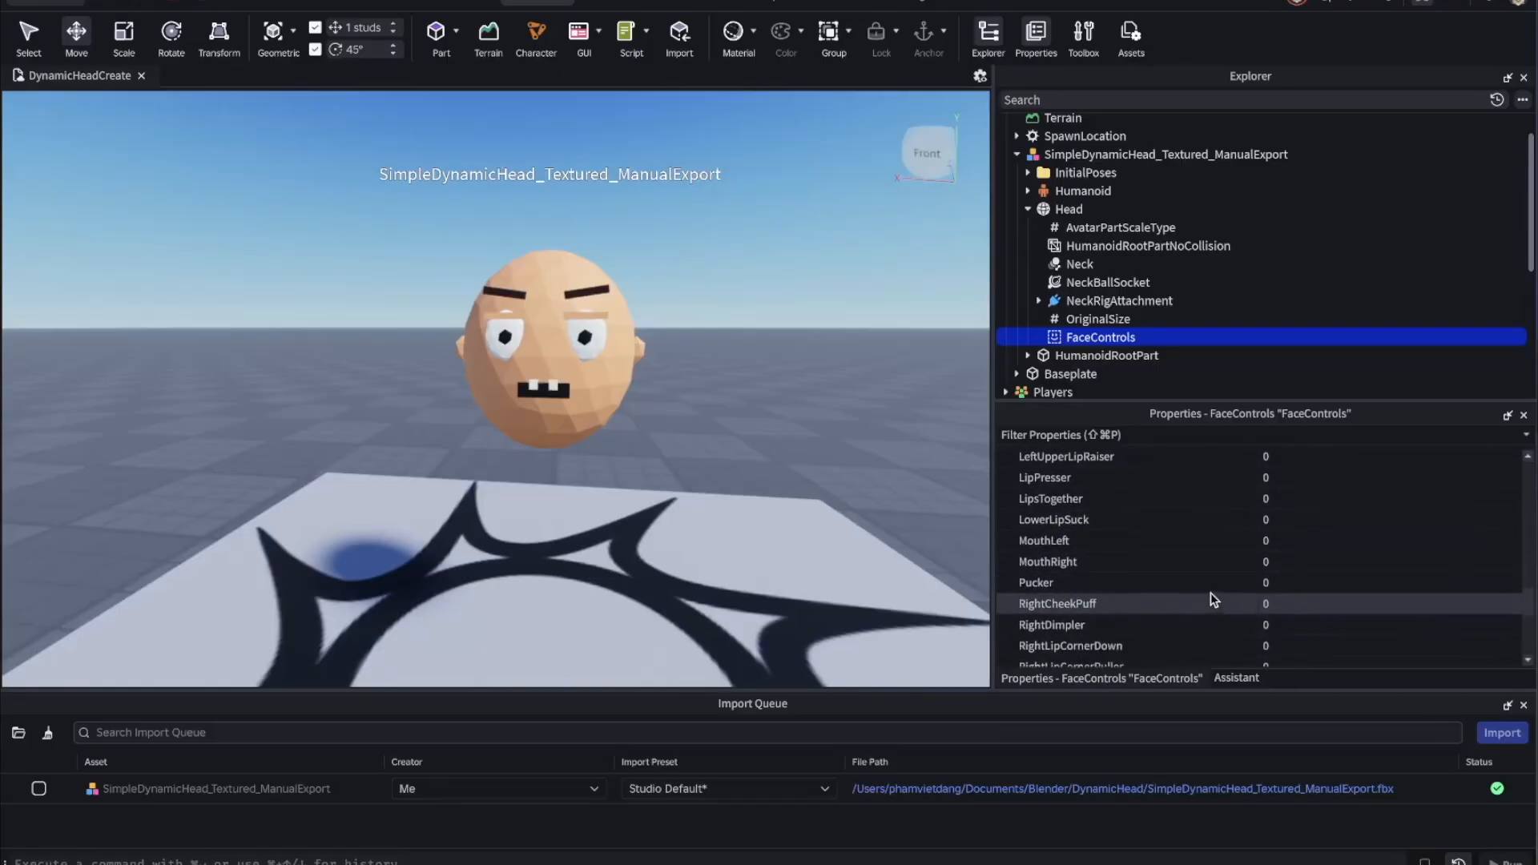
scroll(1212, 599, up, 8)
scroll(1209, 596, up, 4)
scroll(1259, 539, down, 8)
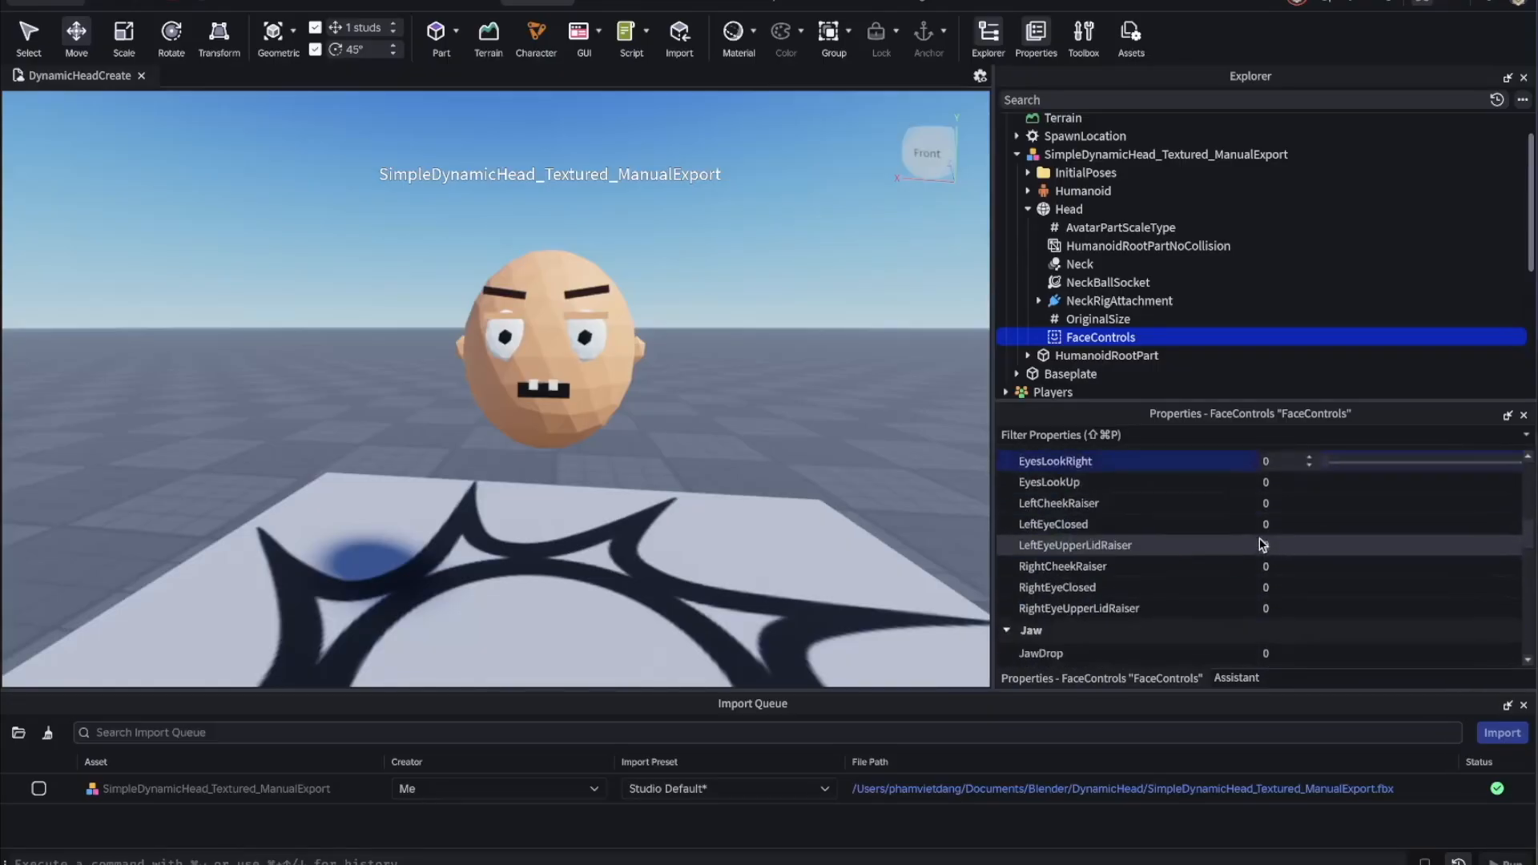
scroll(1262, 543, down, 10)
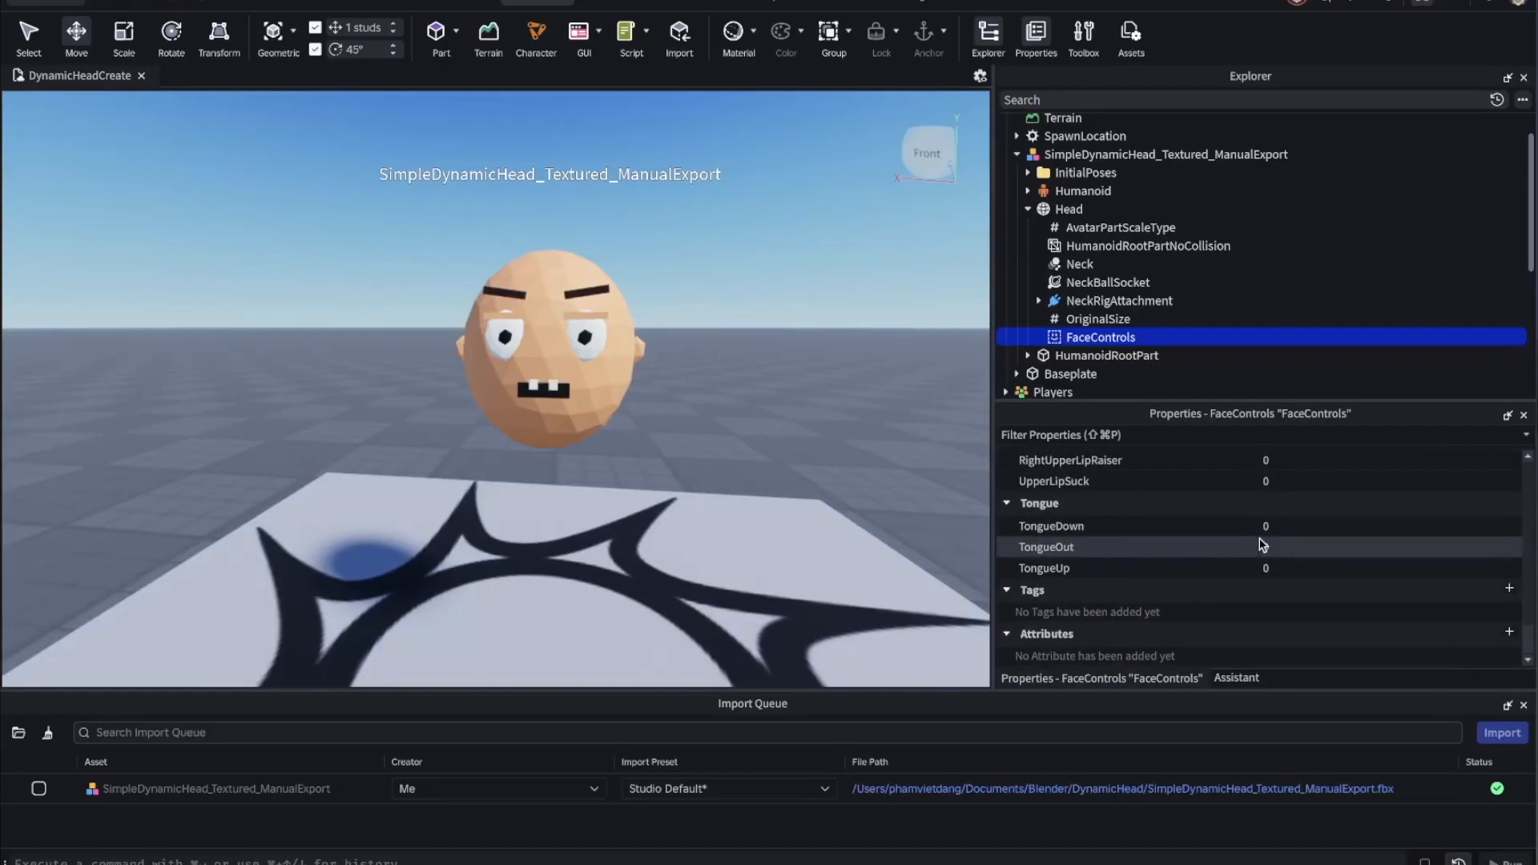
scroll(1263, 544, up, 6)
scroll(1263, 544, up, 12)
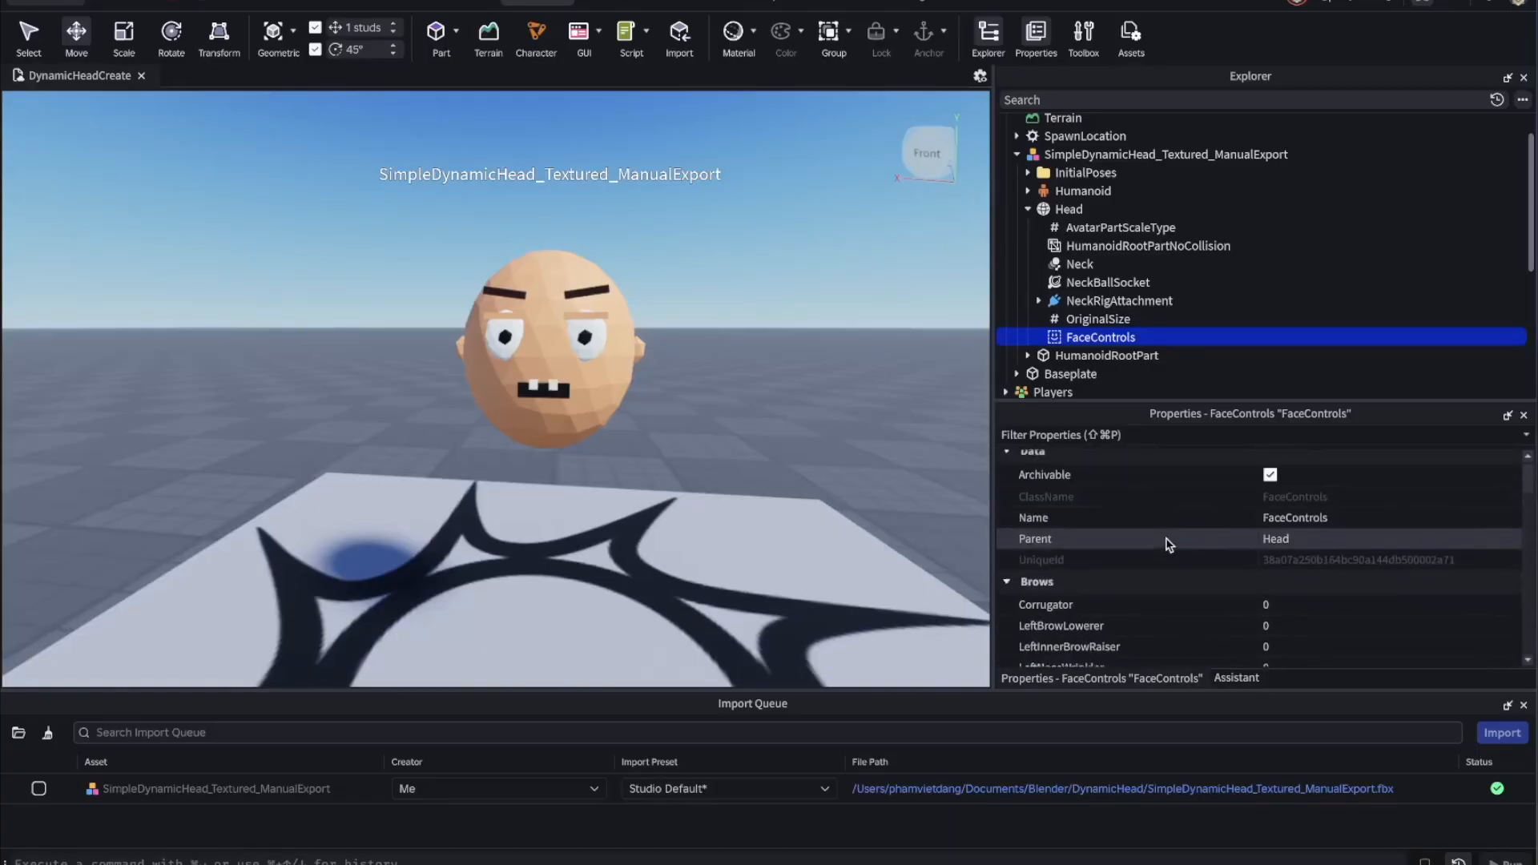
Step: Collapse and select the imported model's Head mesh in the hierarchy, and focus the view on it
click(812, 357)
double_click(1066, 210)
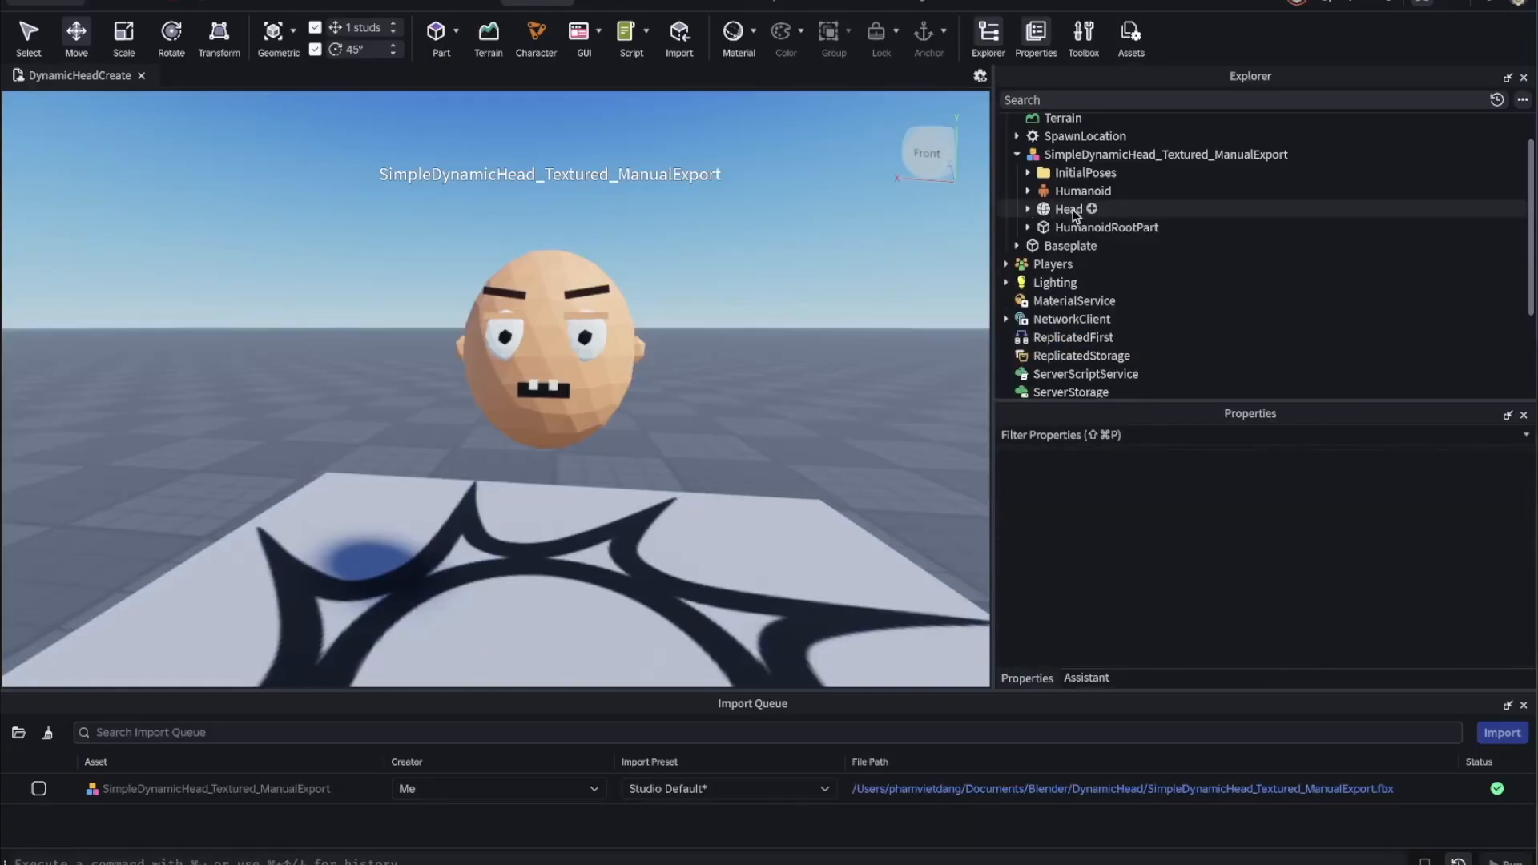
key(f)
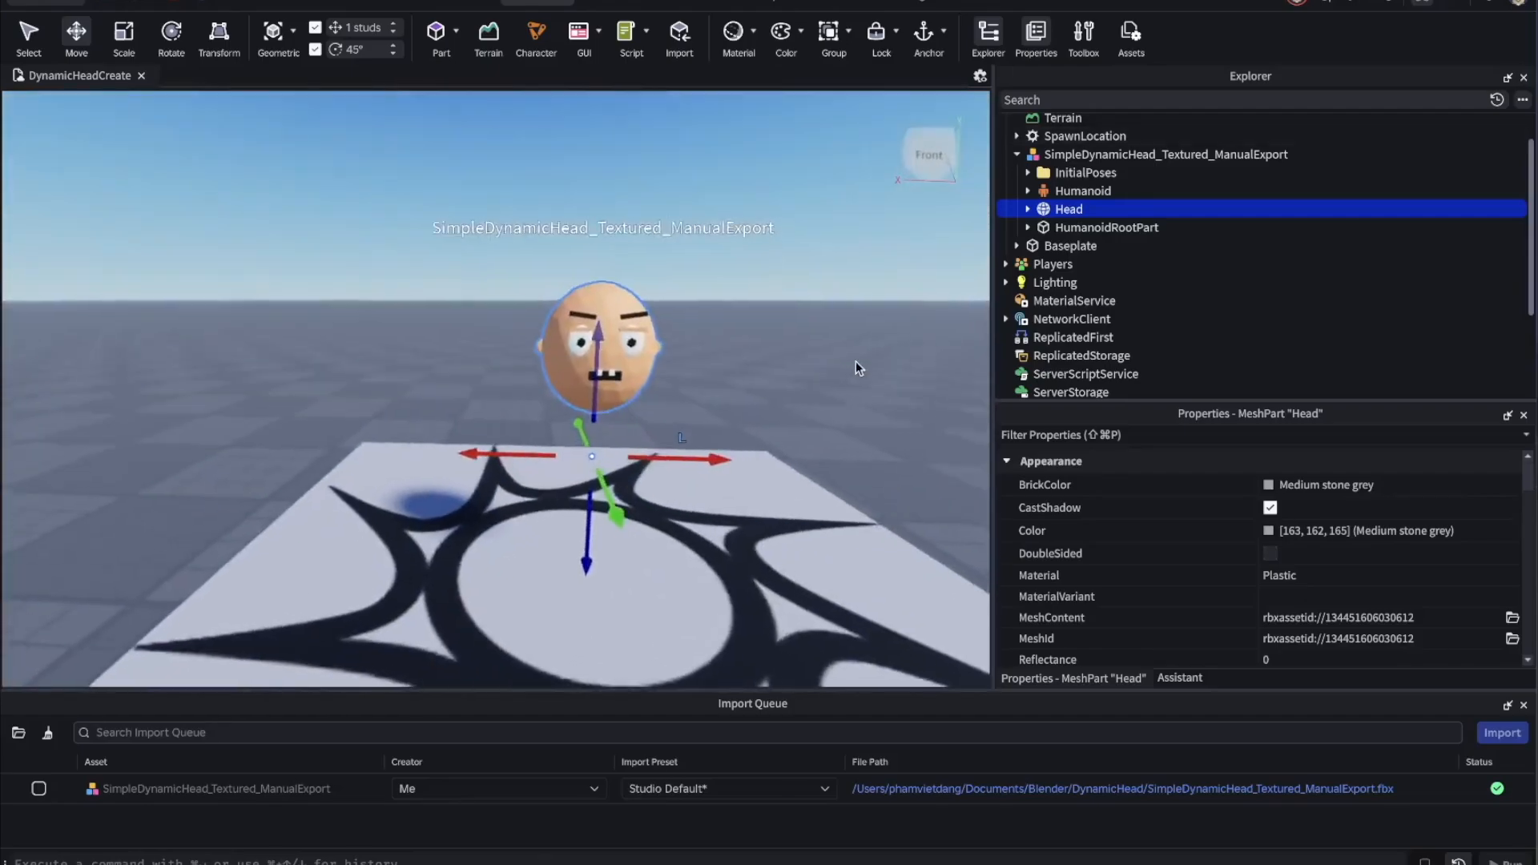
scroll(855, 359, down, 4)
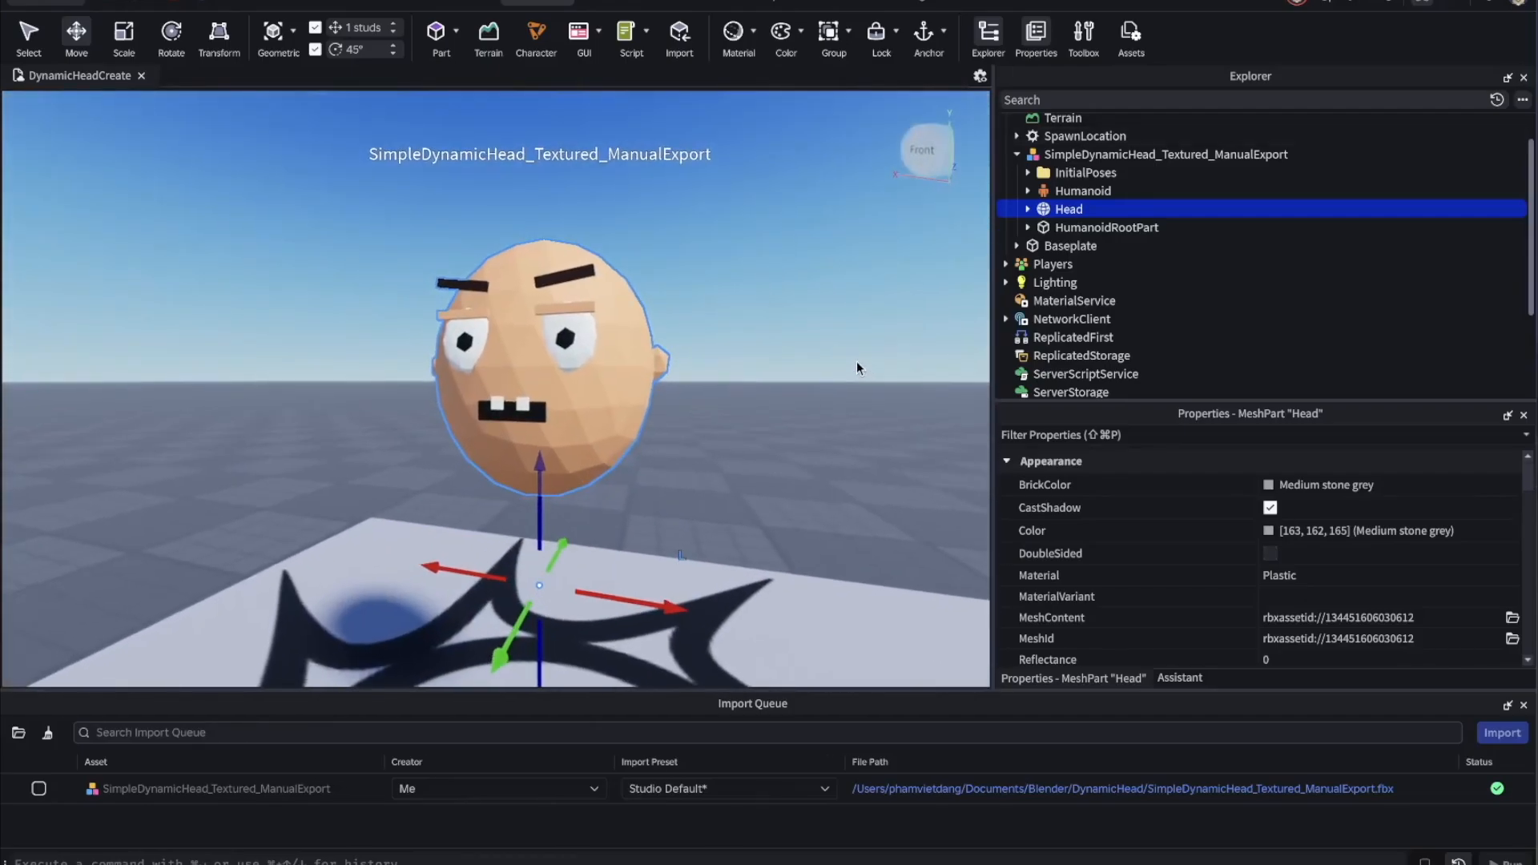